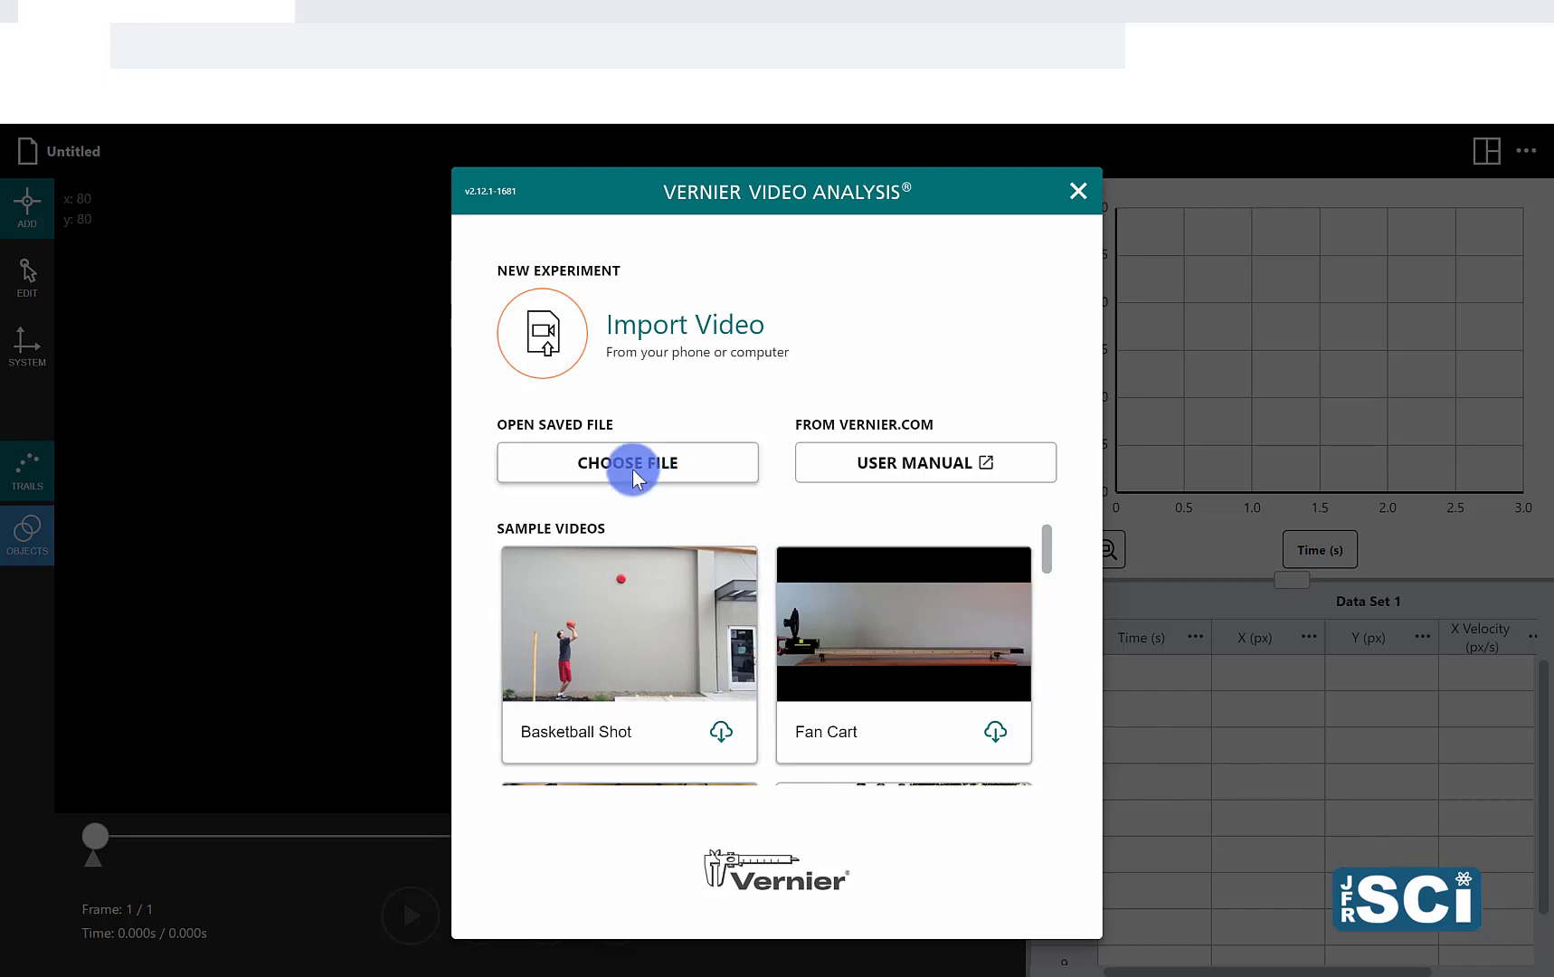
# Step: Import the video file IMG_4132 as a new experiment and play it through once
pyautogui.click(546, 352)
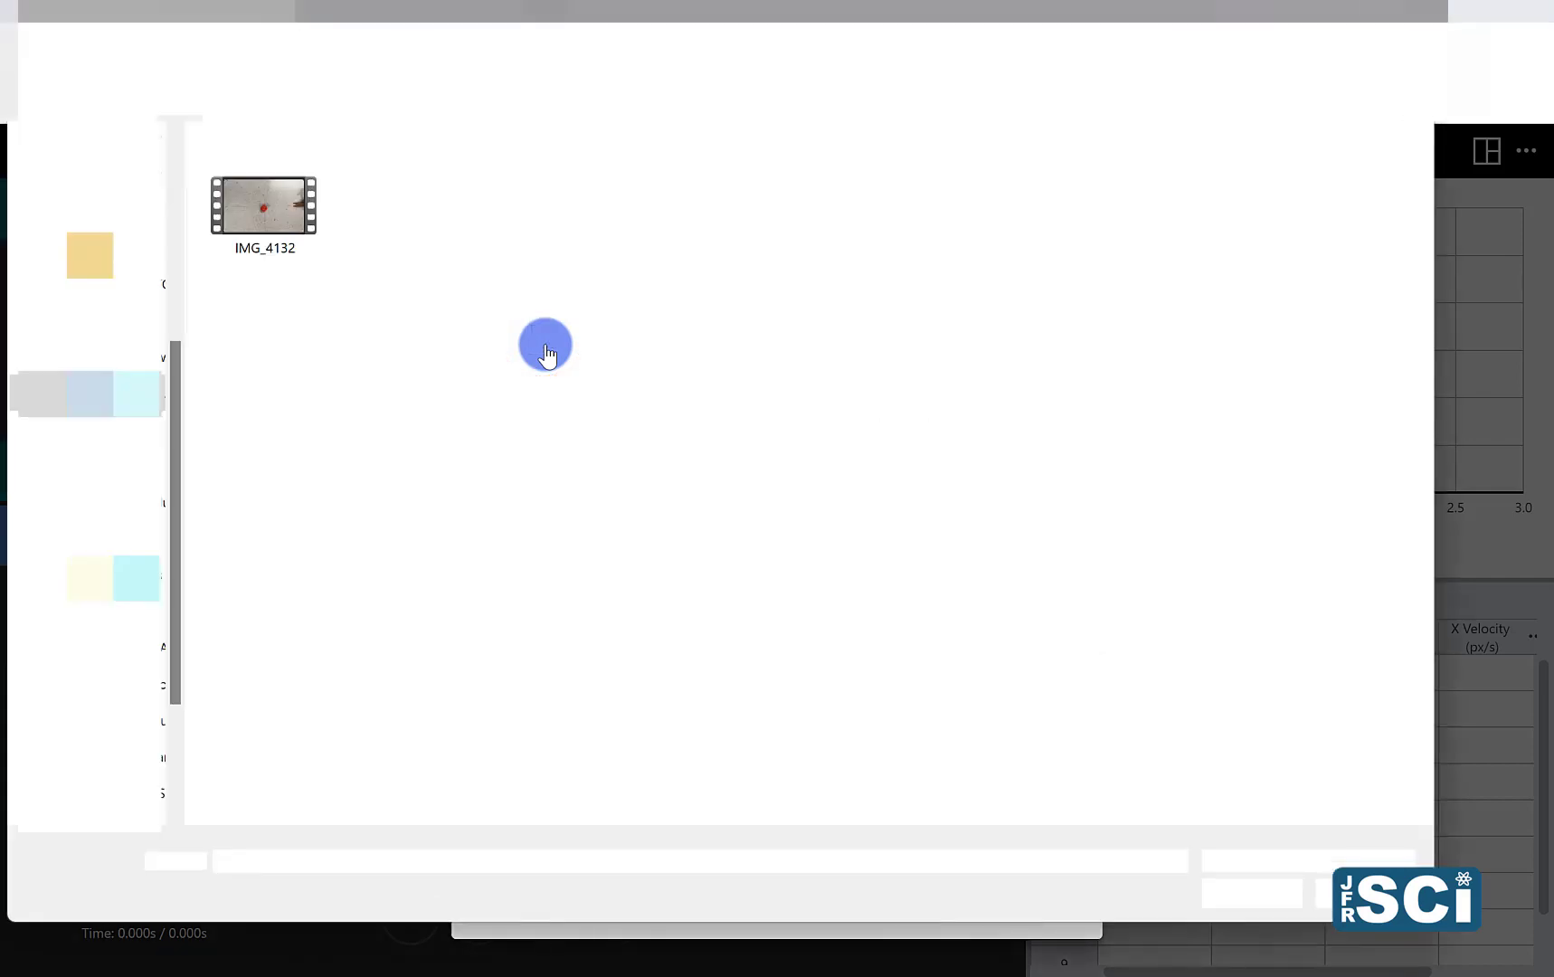
pyautogui.click(279, 231)
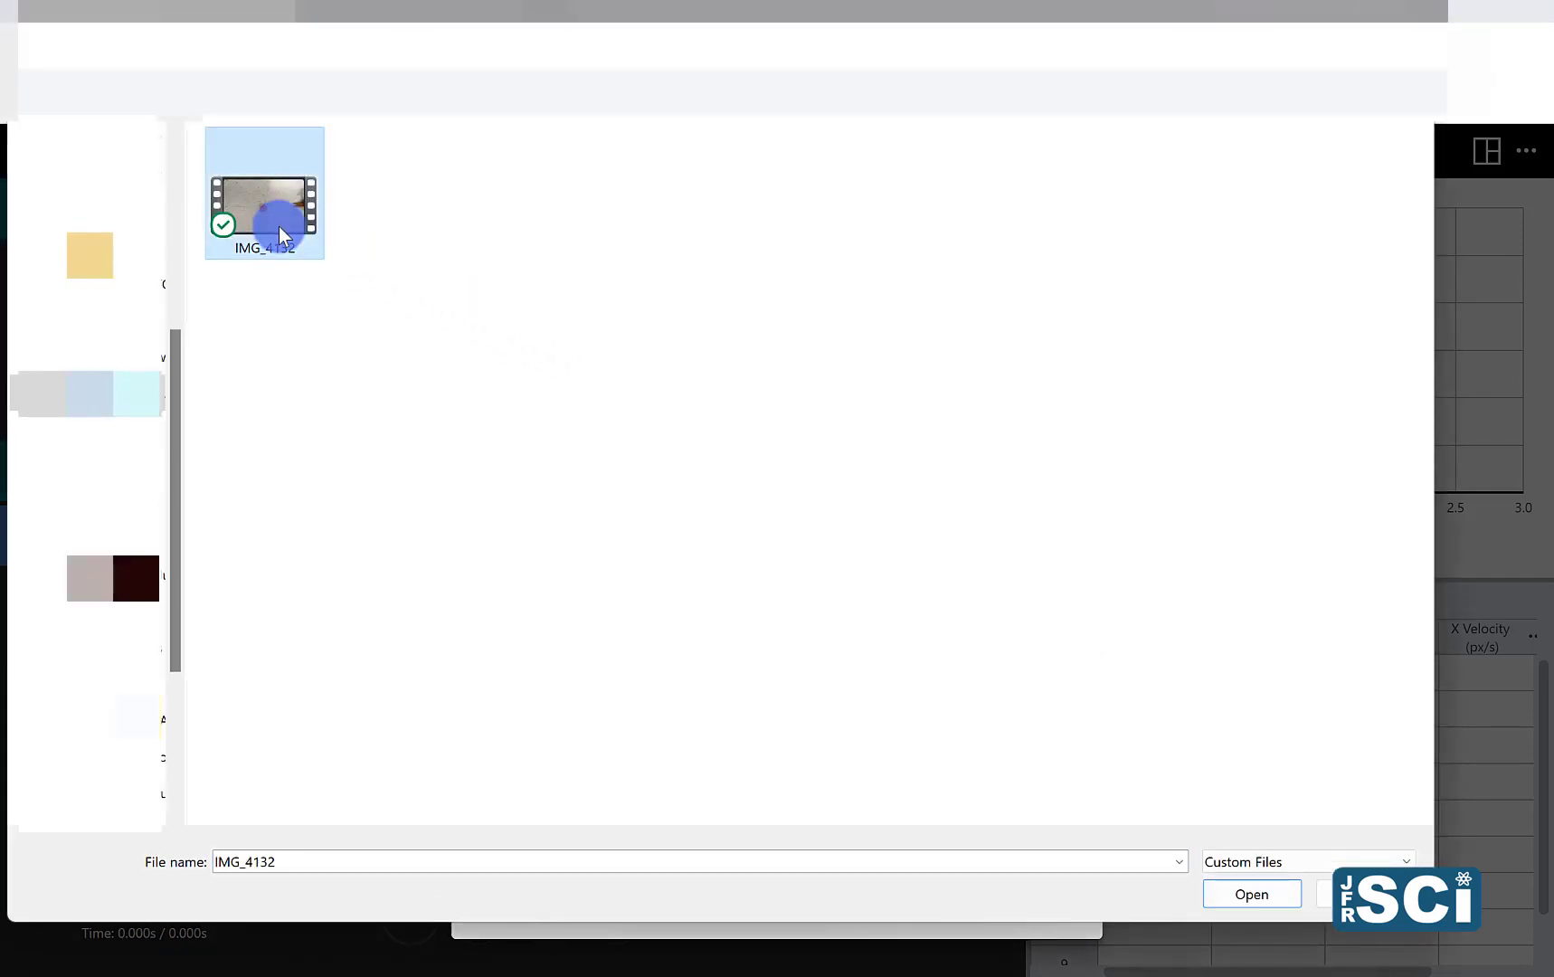
pyautogui.doubleClick(278, 228)
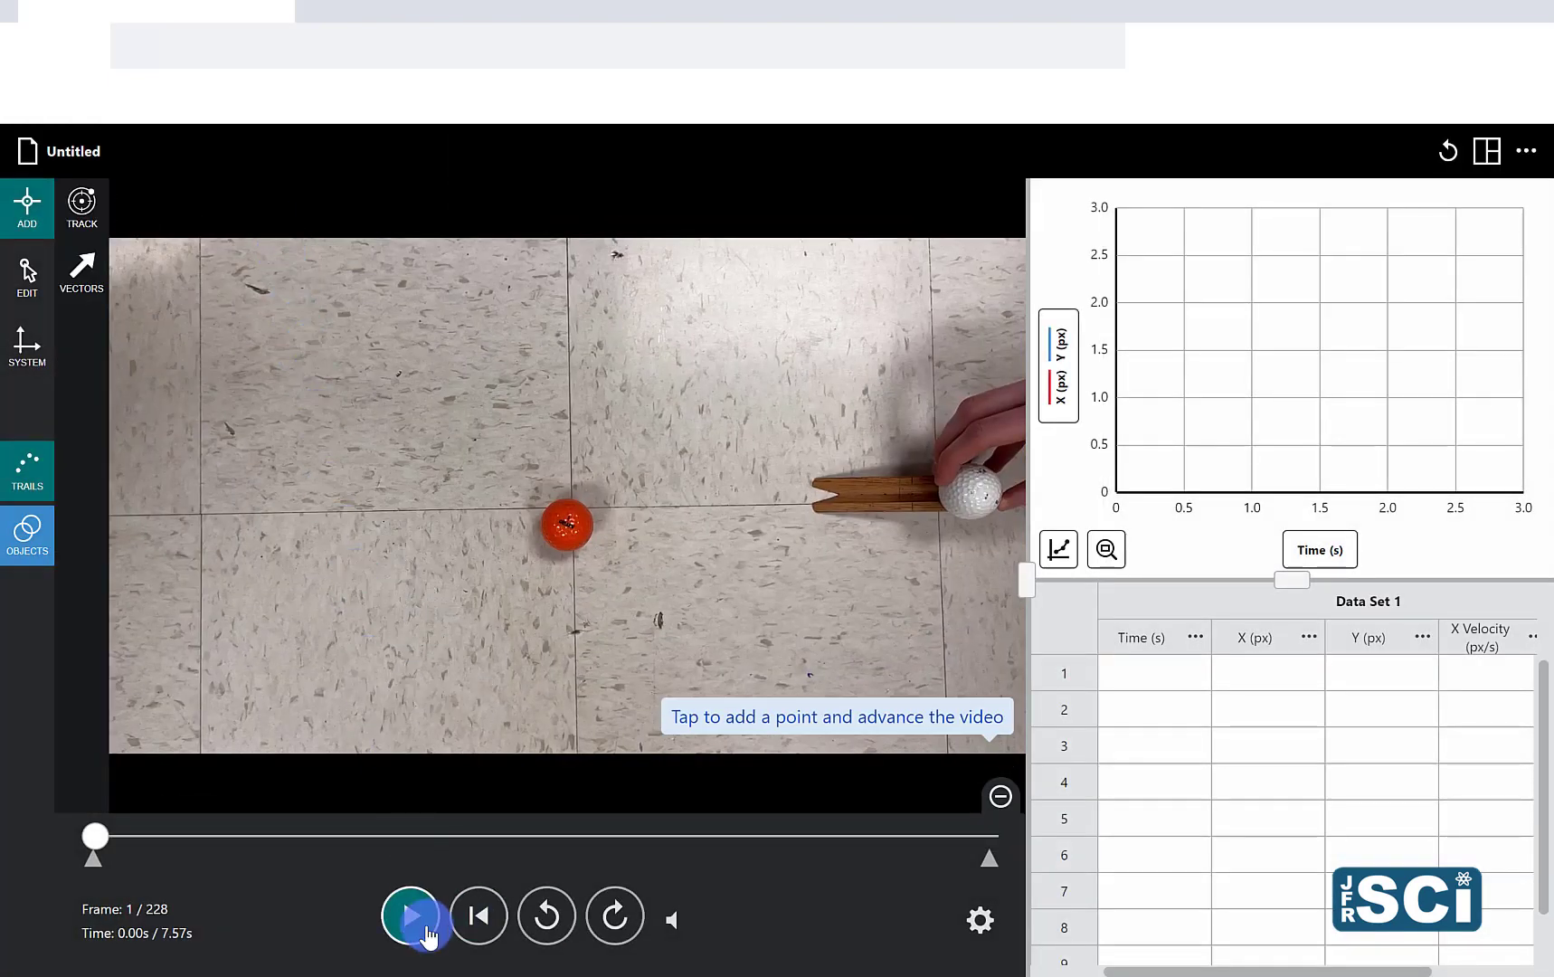
pyautogui.click(426, 936)
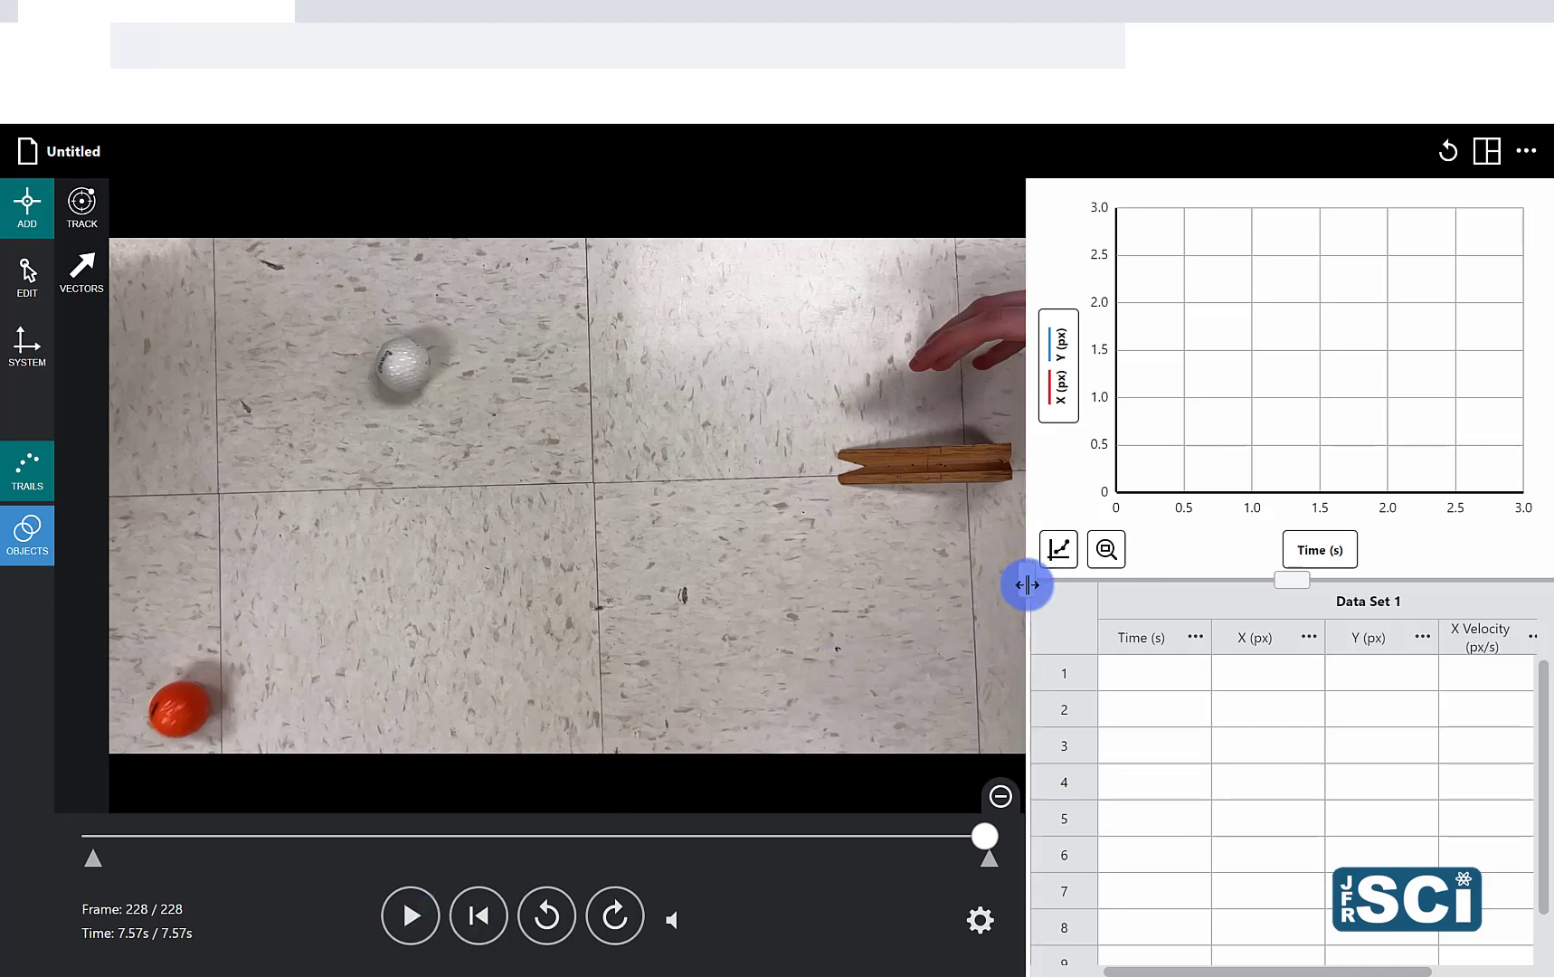
# Step: Hide the graph and data table so the video fills the workspace, and rewind the video to its first frame
pyautogui.moveTo(1028, 584); pyautogui.dragTo(1402, 589)
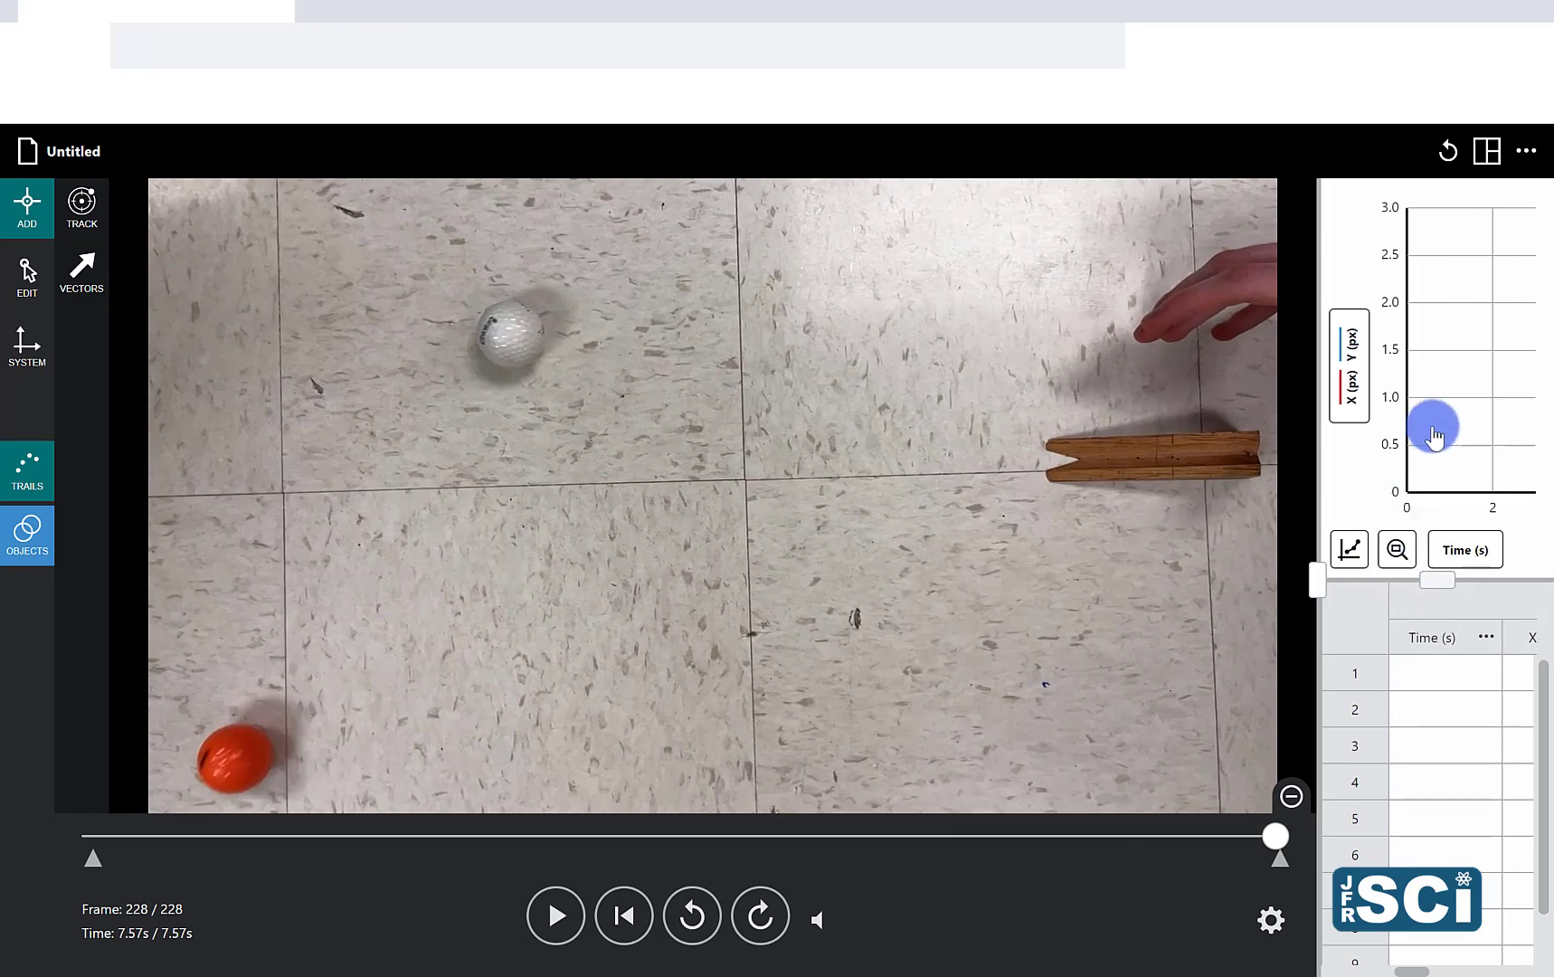
pyautogui.click(1486, 152)
pyautogui.click(1337, 264)
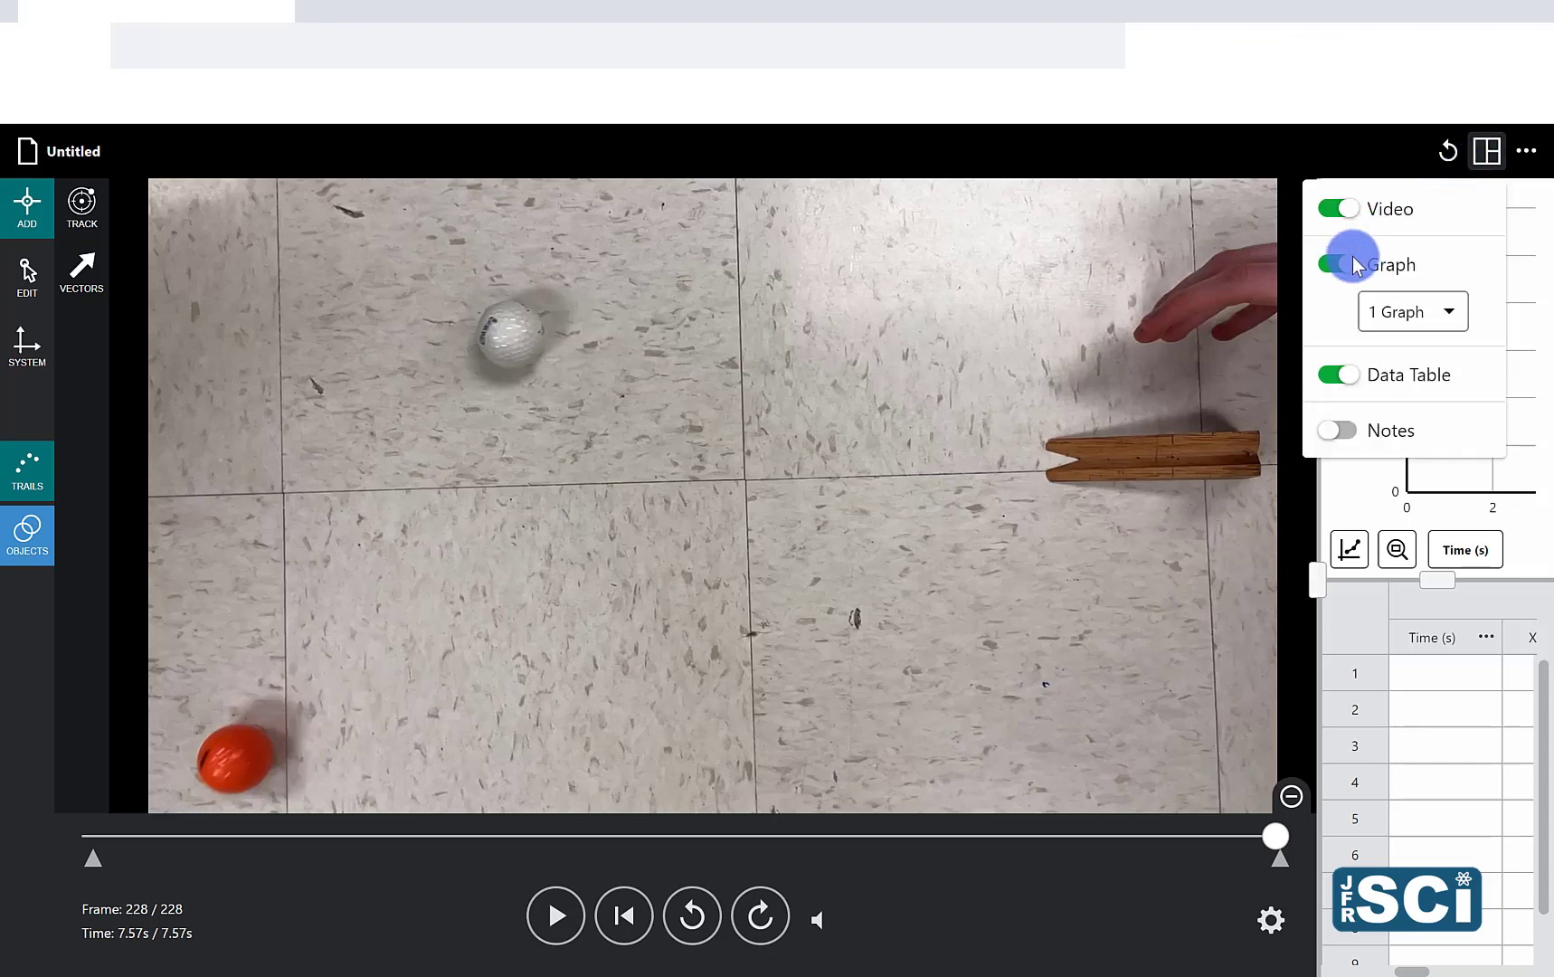
pyautogui.click(1342, 375)
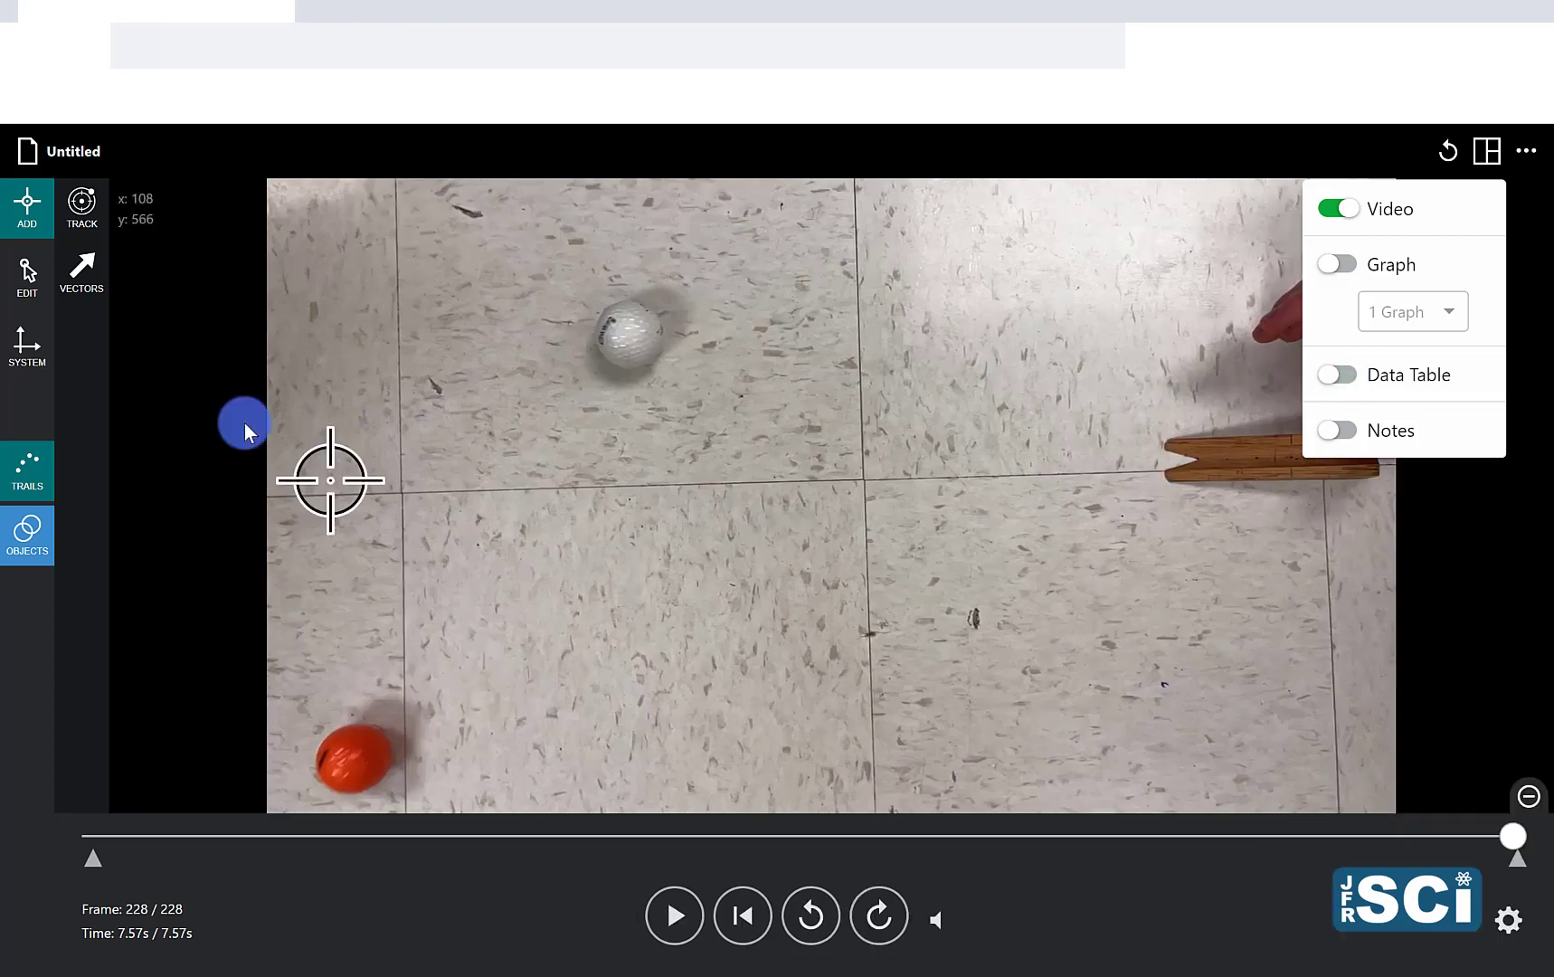
pyautogui.click(149, 426)
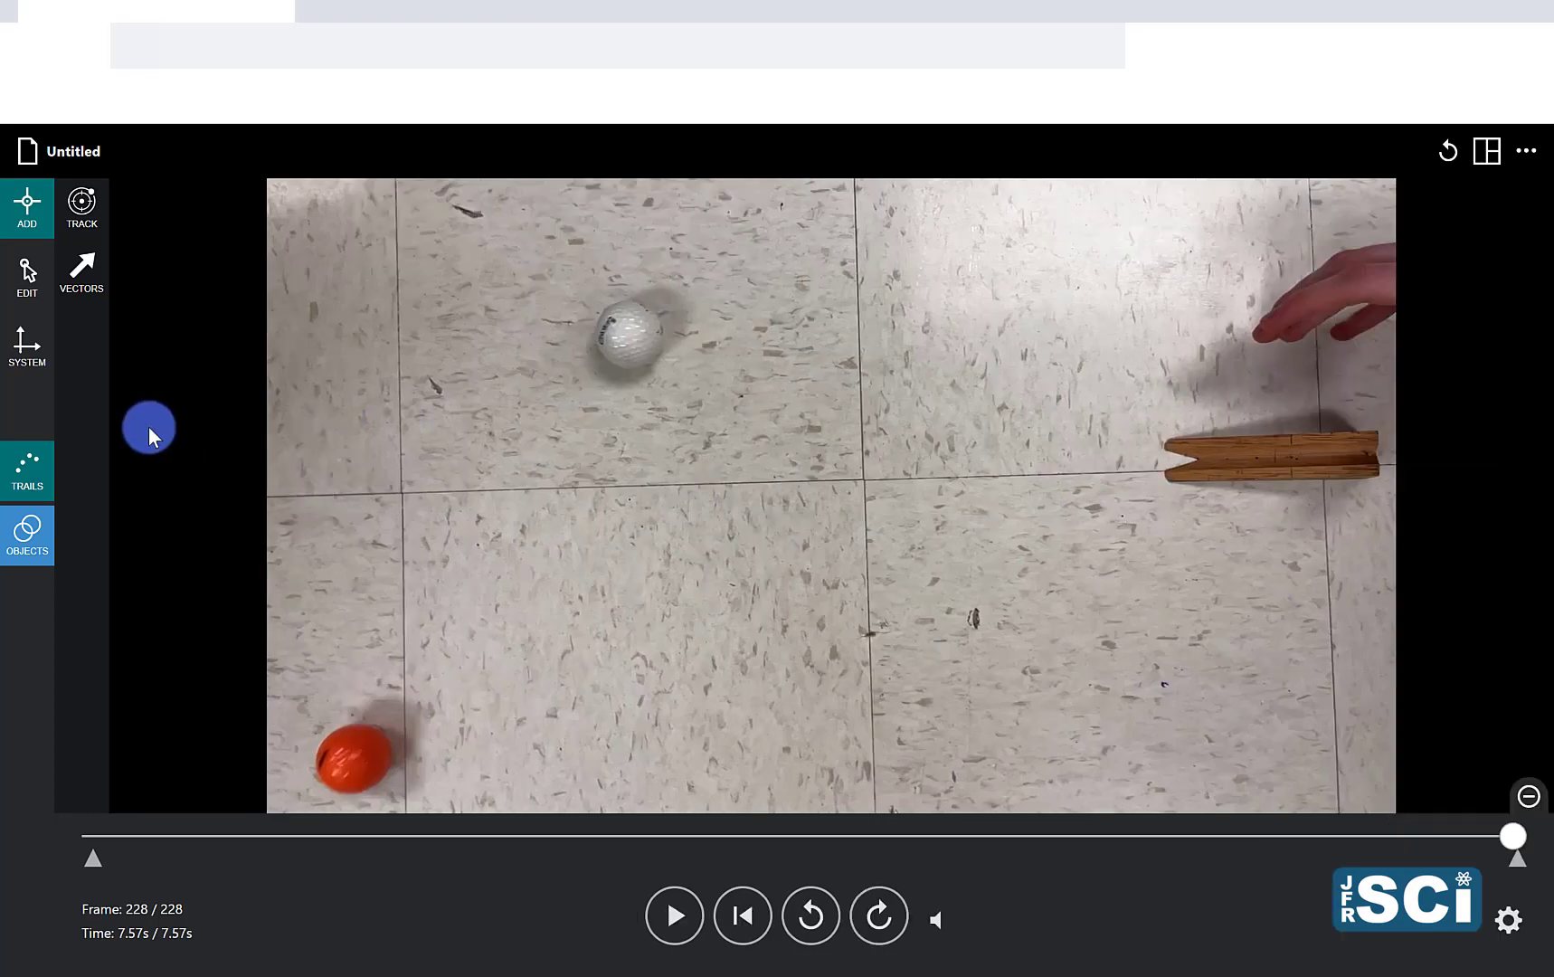
pyautogui.click(738, 917)
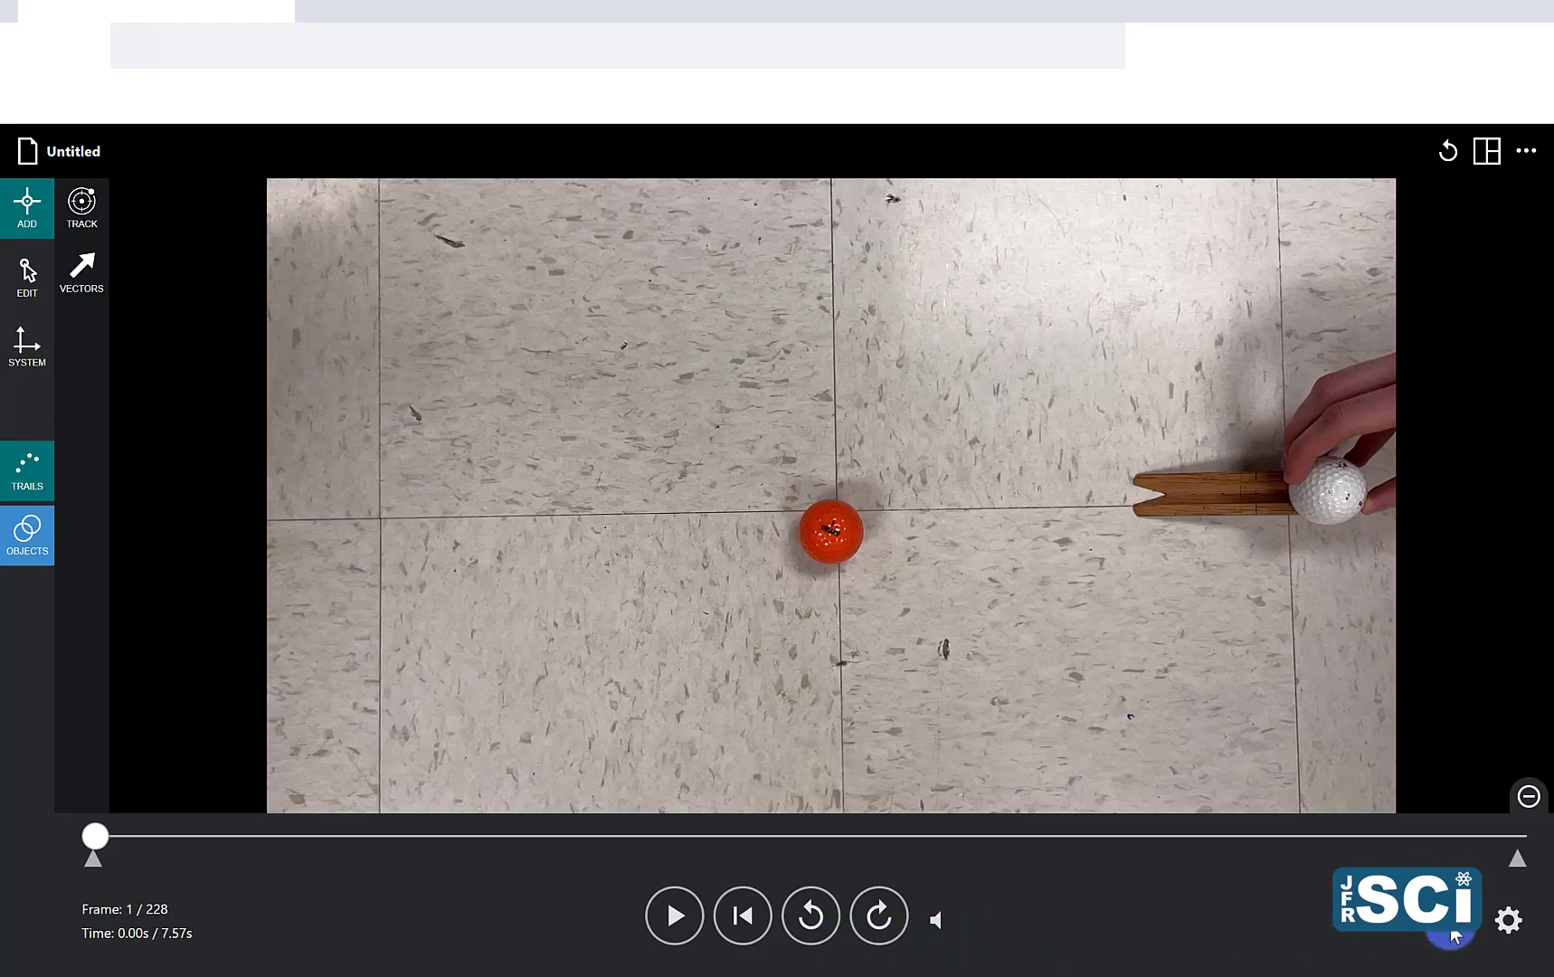
# Step: Set the video frame rate to 120 frames per second and the frame advance to 2 frames in the advanced video options
pyautogui.click(1505, 923)
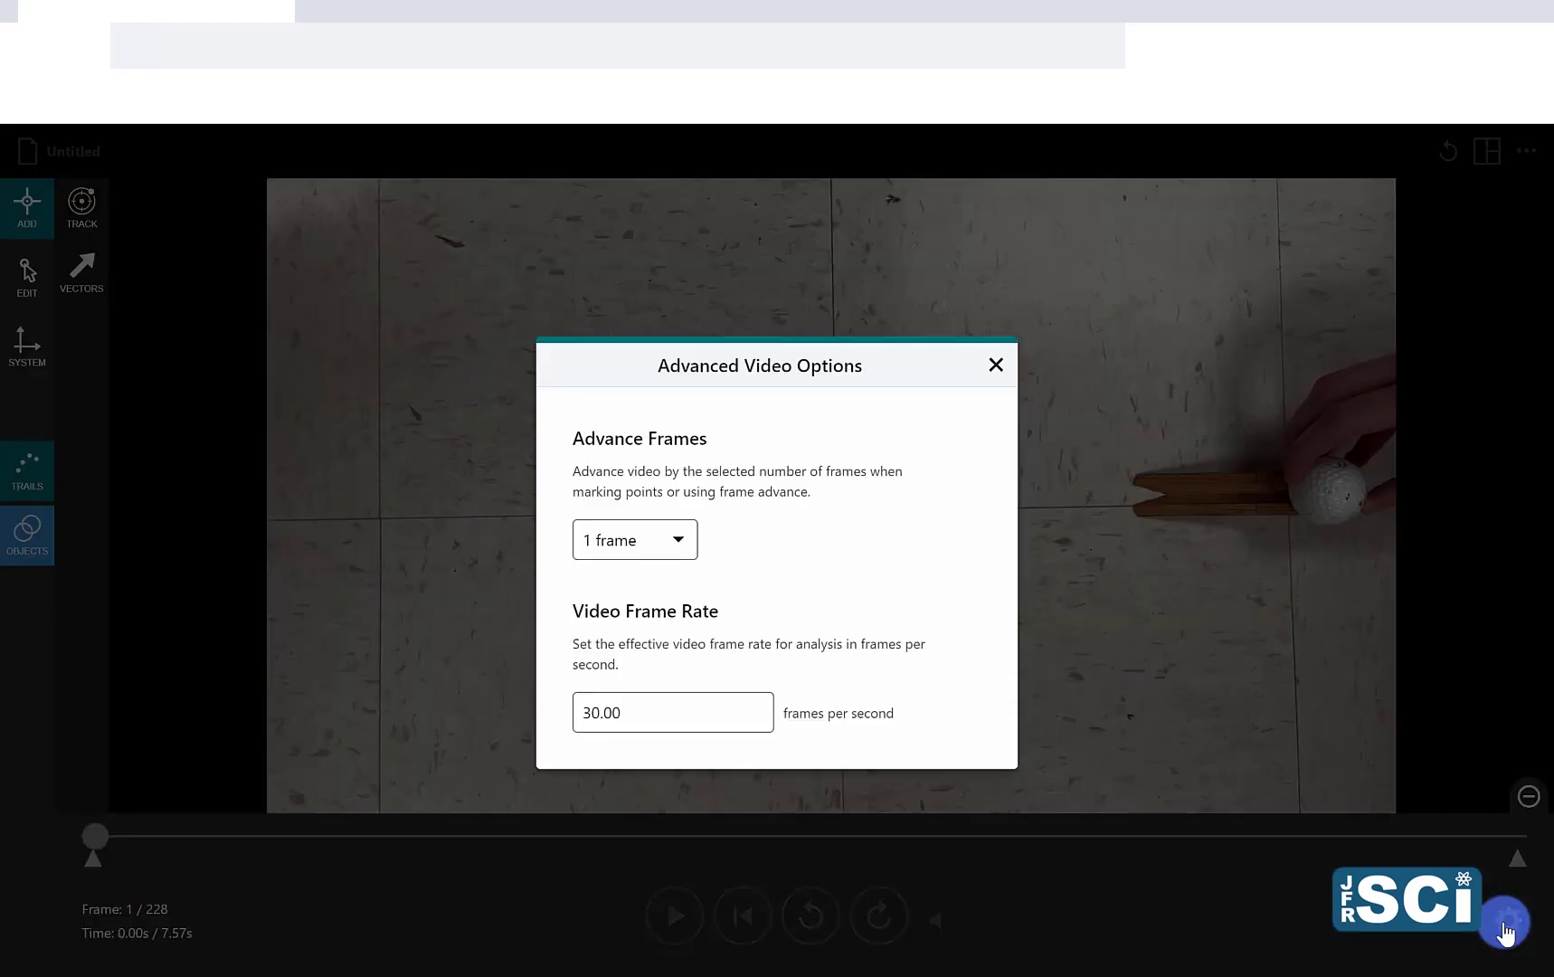
pyautogui.click(996, 365)
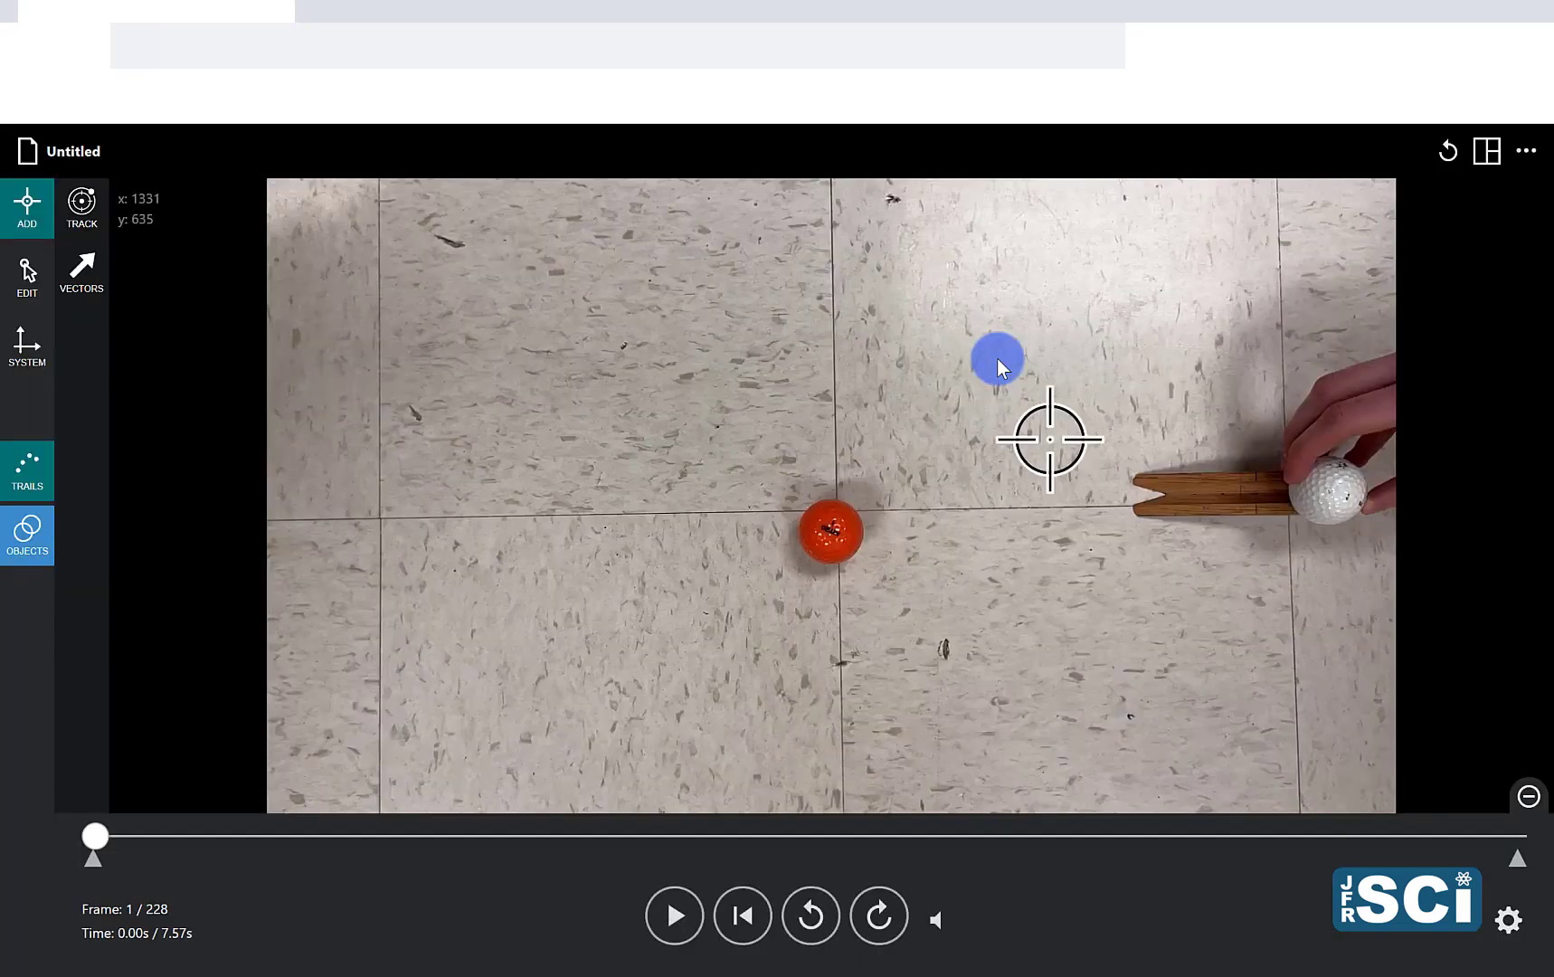
pyautogui.click(1507, 923)
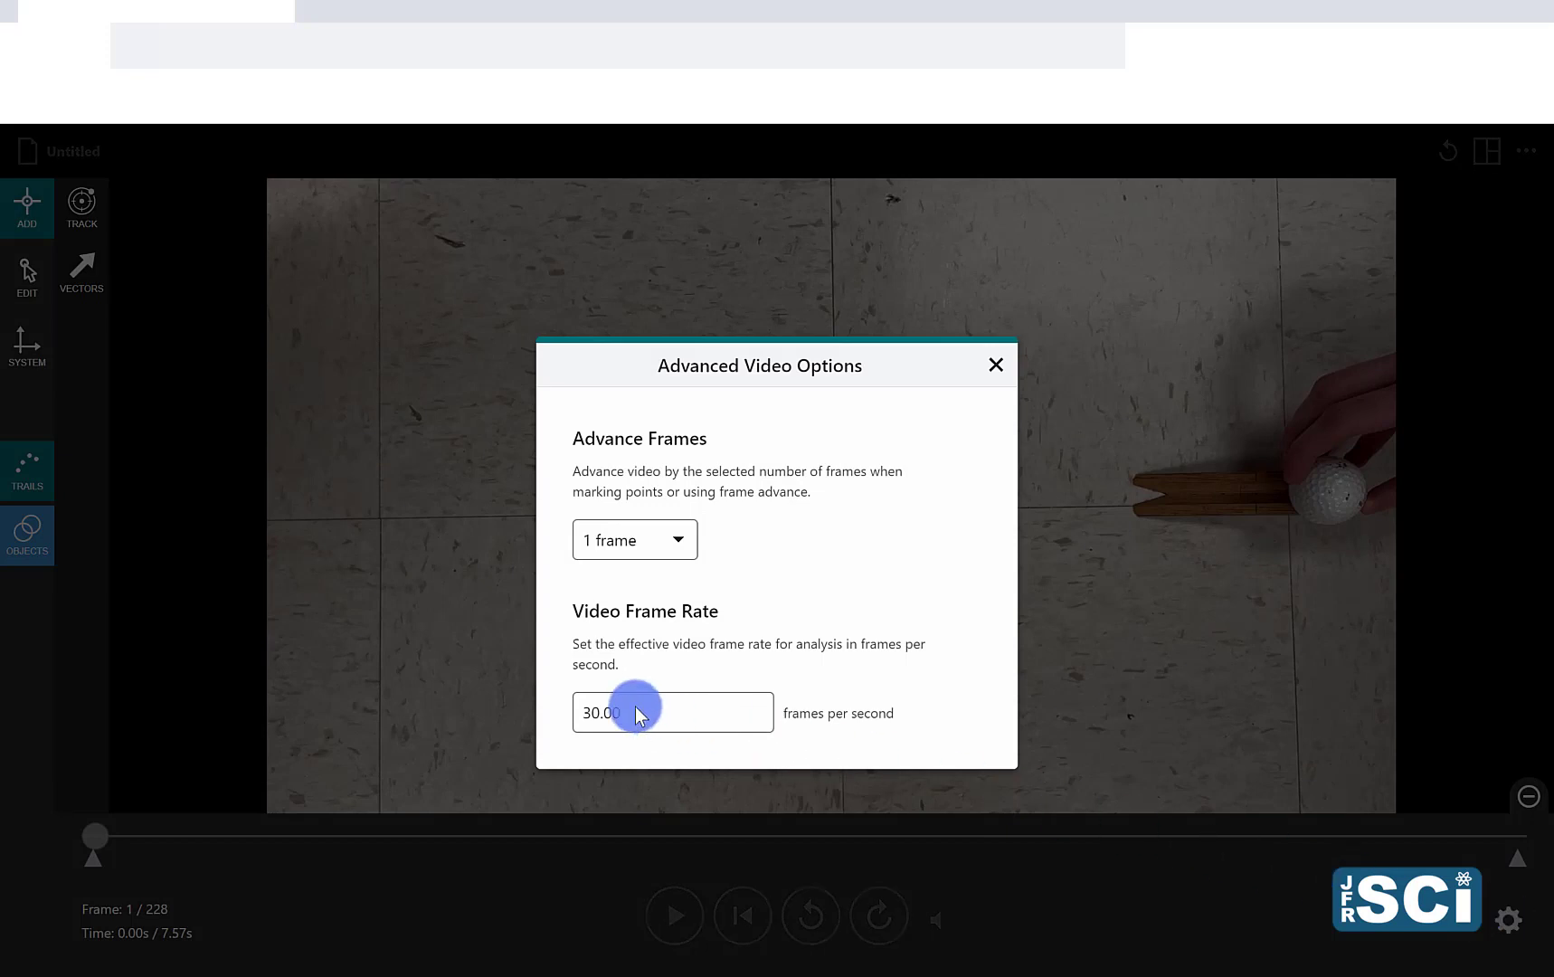
pyautogui.moveTo(636, 714); pyautogui.dragTo(575, 712)
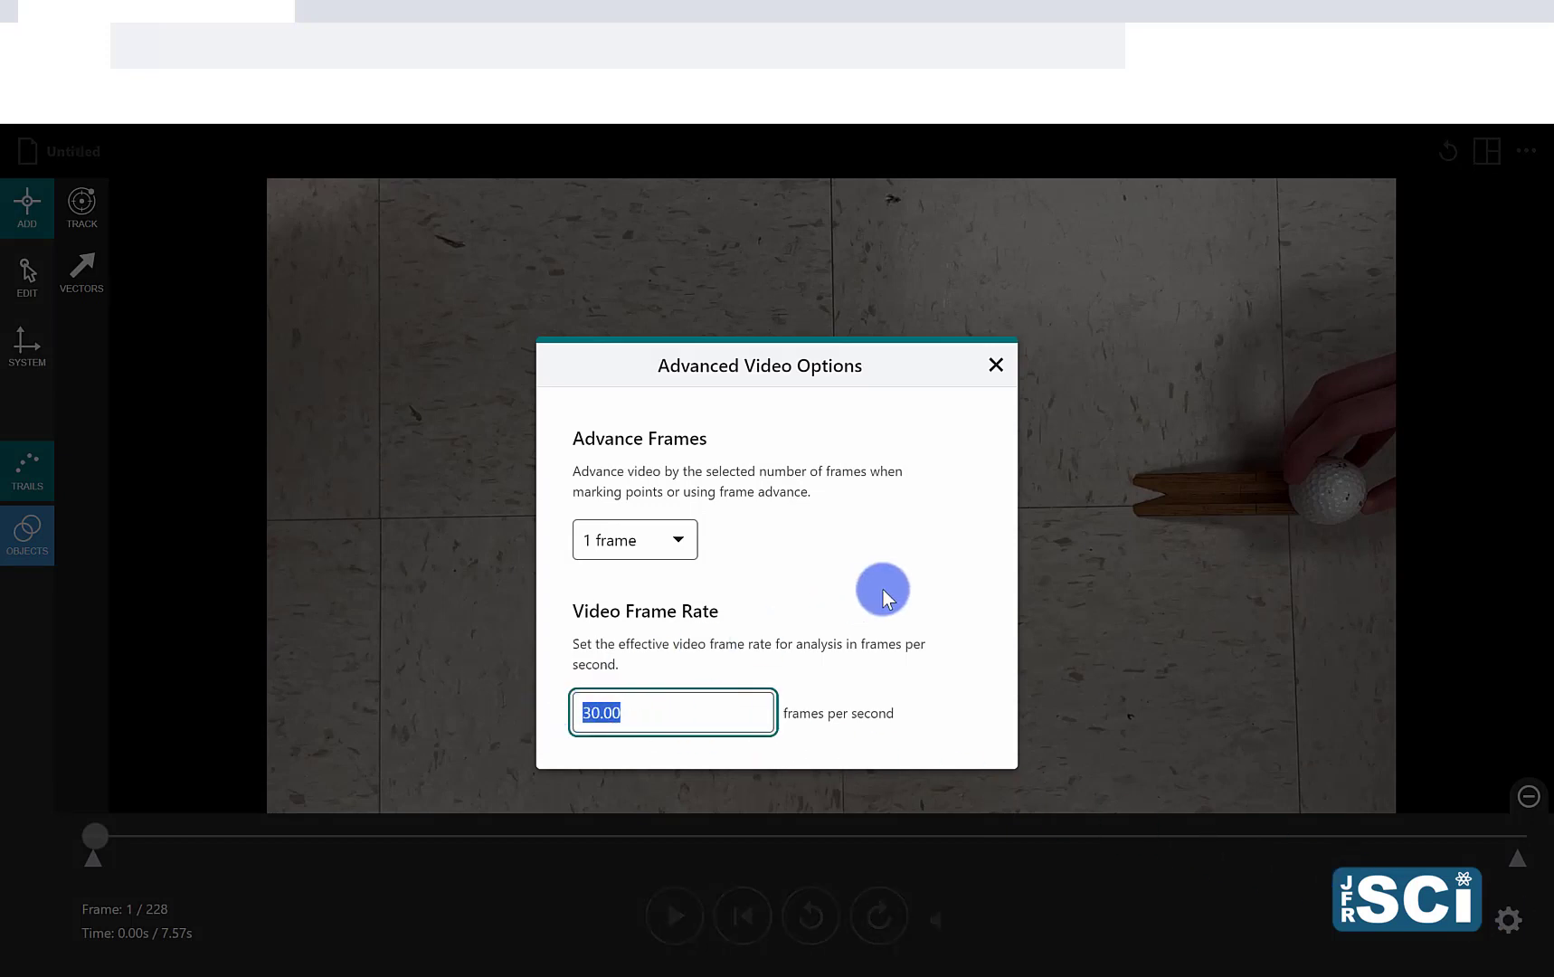
pyautogui.write('120.0')
pyautogui.click(868, 588)
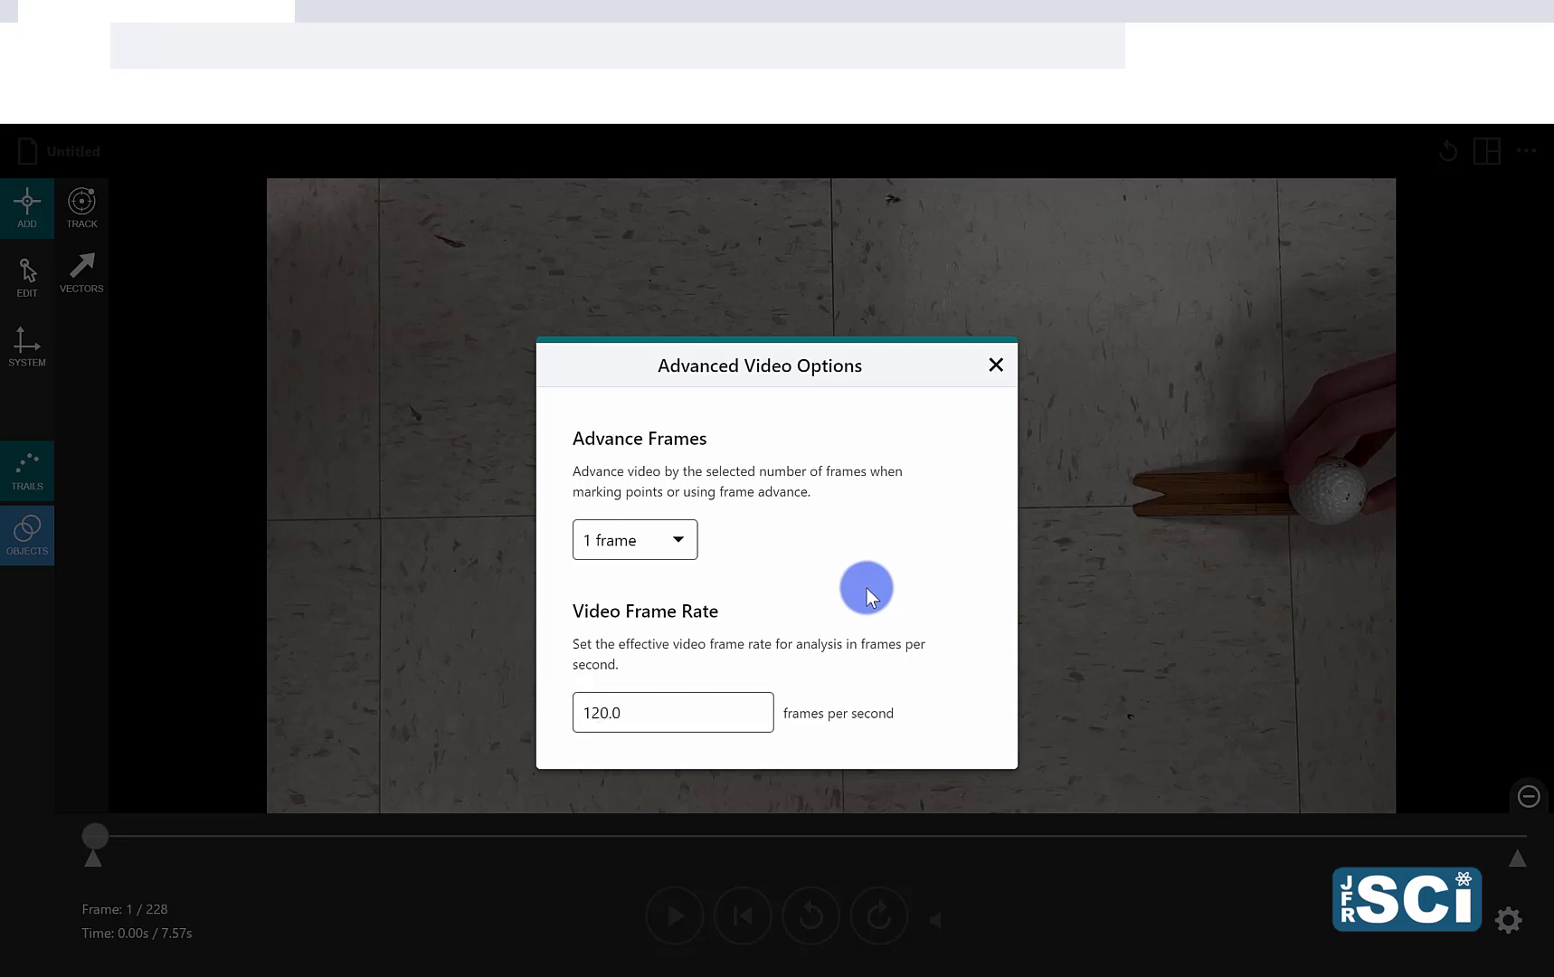
pyautogui.click(677, 553)
pyautogui.click(652, 595)
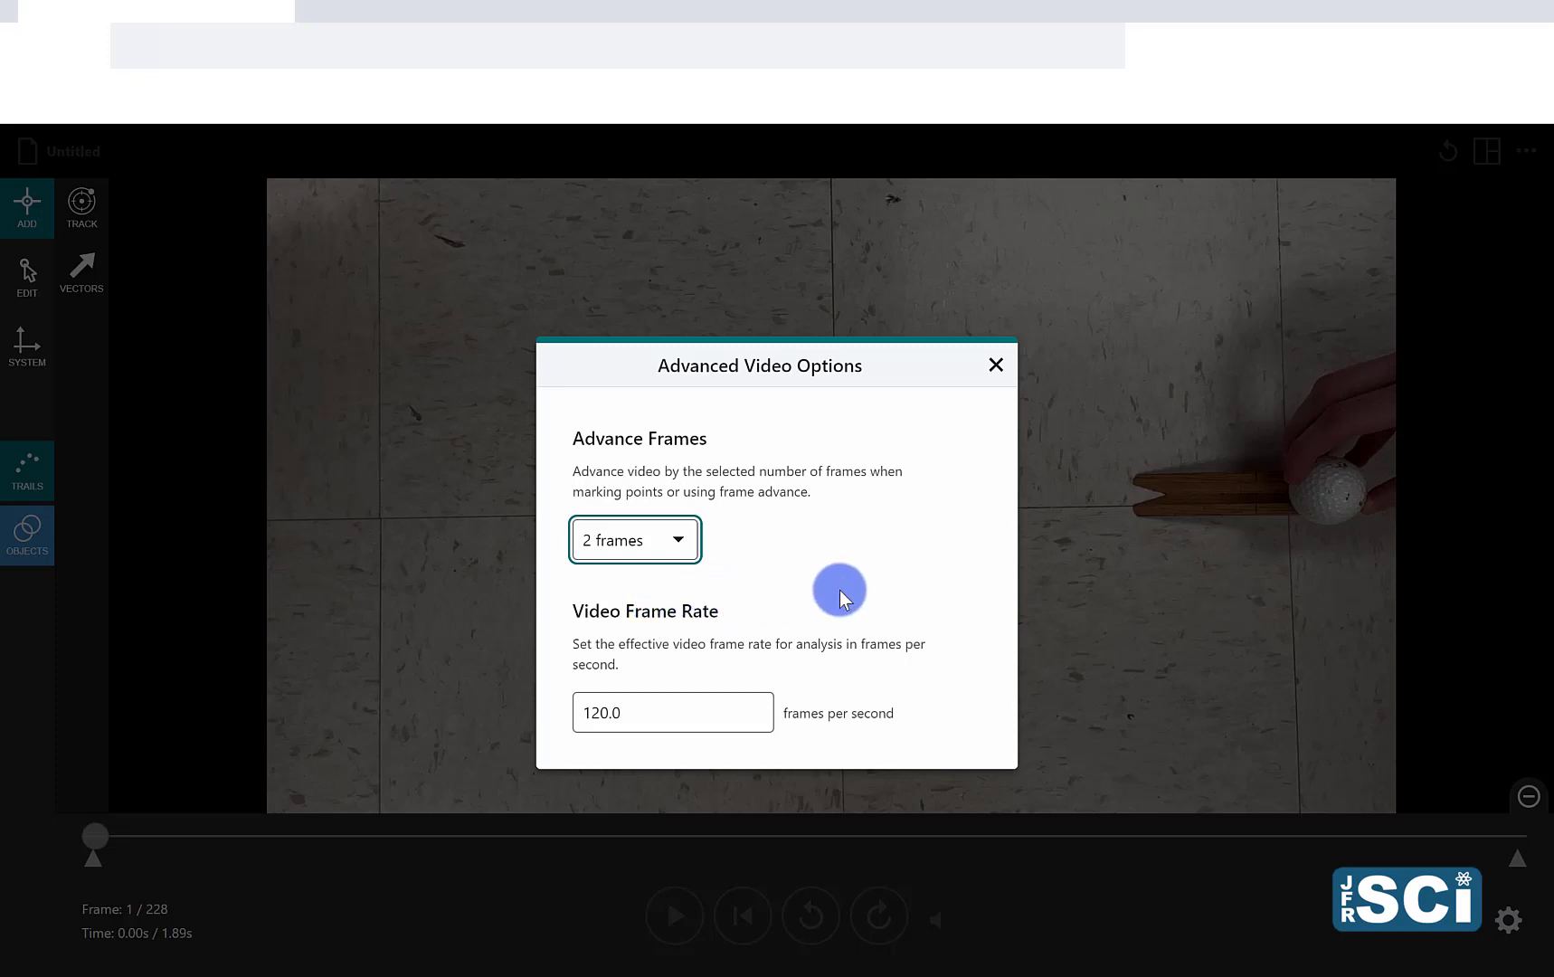
pyautogui.click(1001, 366)
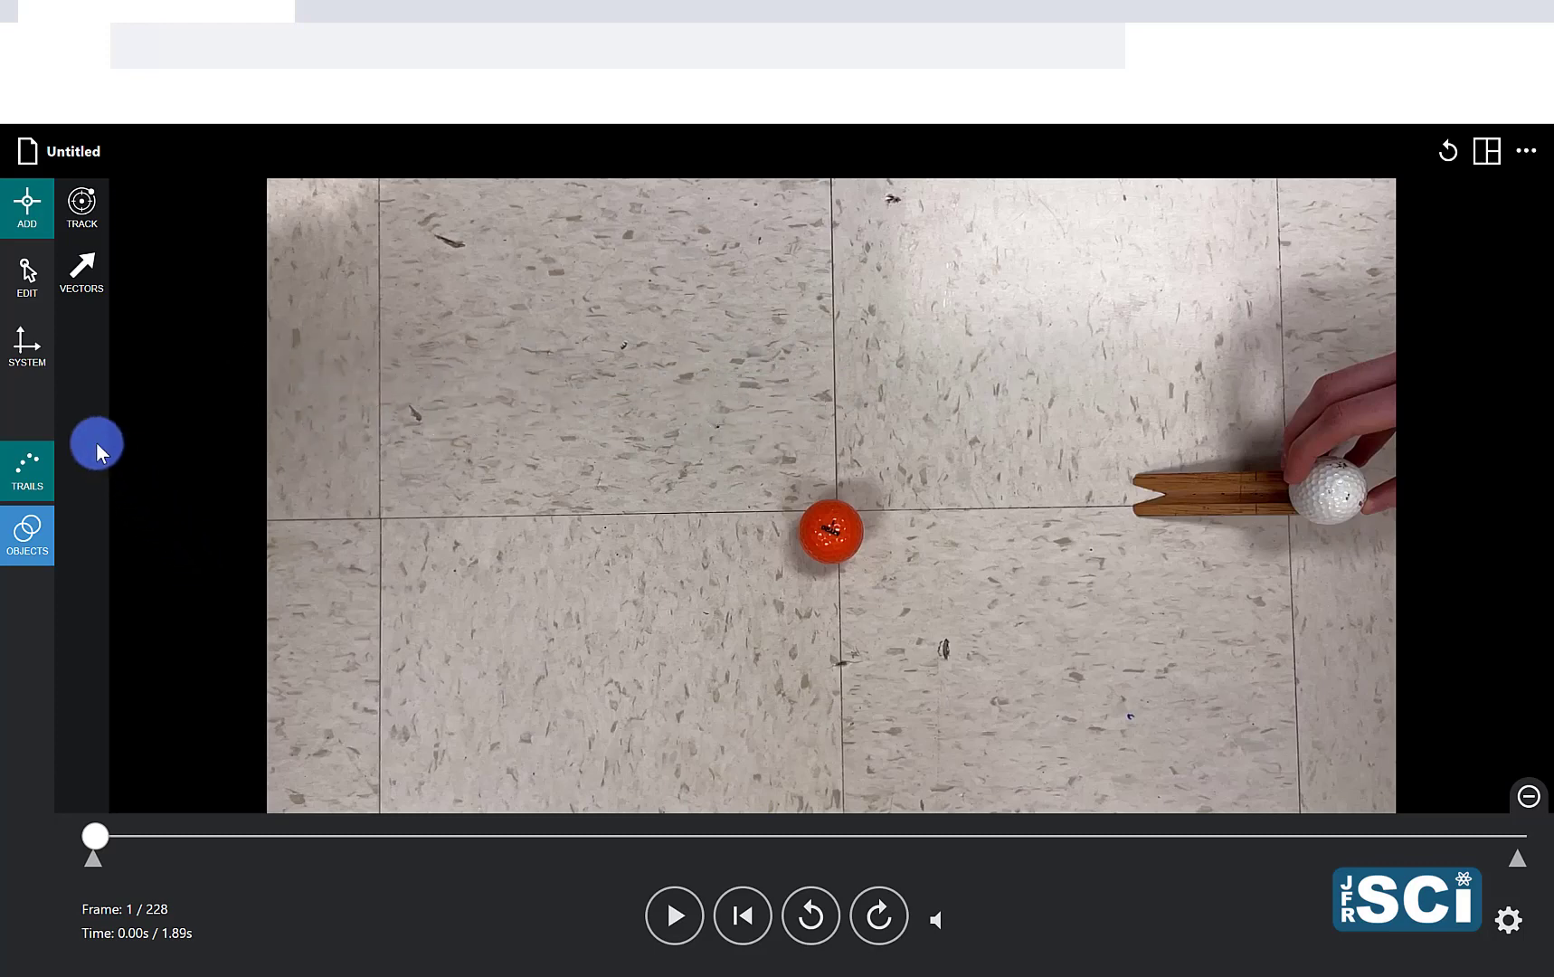
# Step: Place the scale line's ends on the two vertical seams of the floor tile above and to the left of the orange ball
pyautogui.click(22, 358)
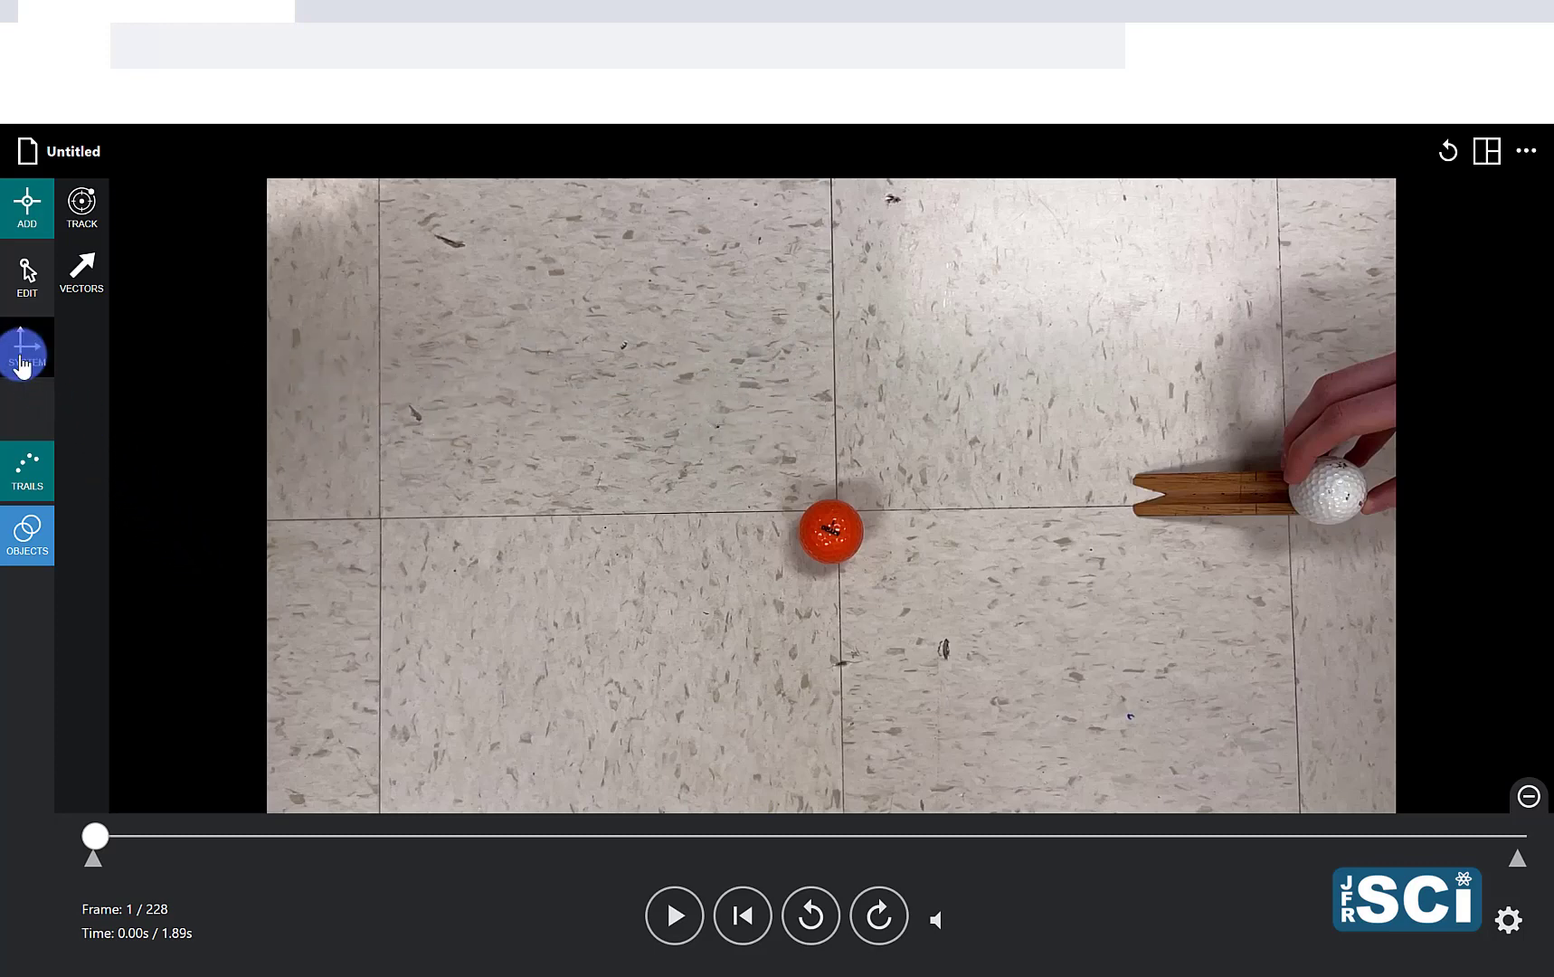
pyautogui.click(28, 366)
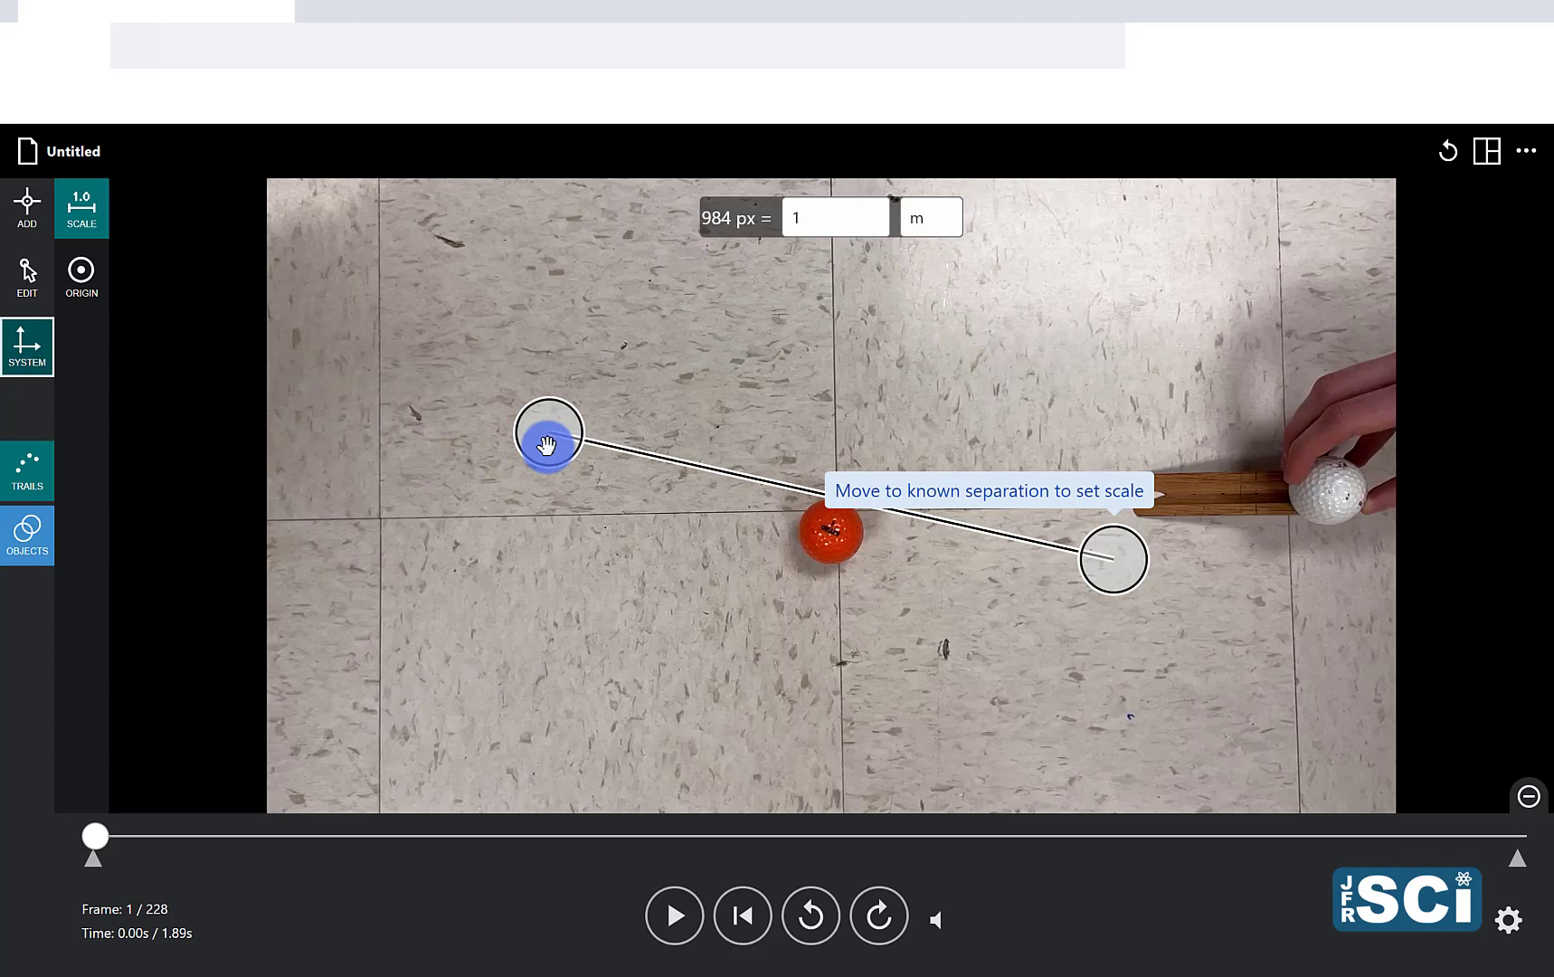
pyautogui.click(547, 445)
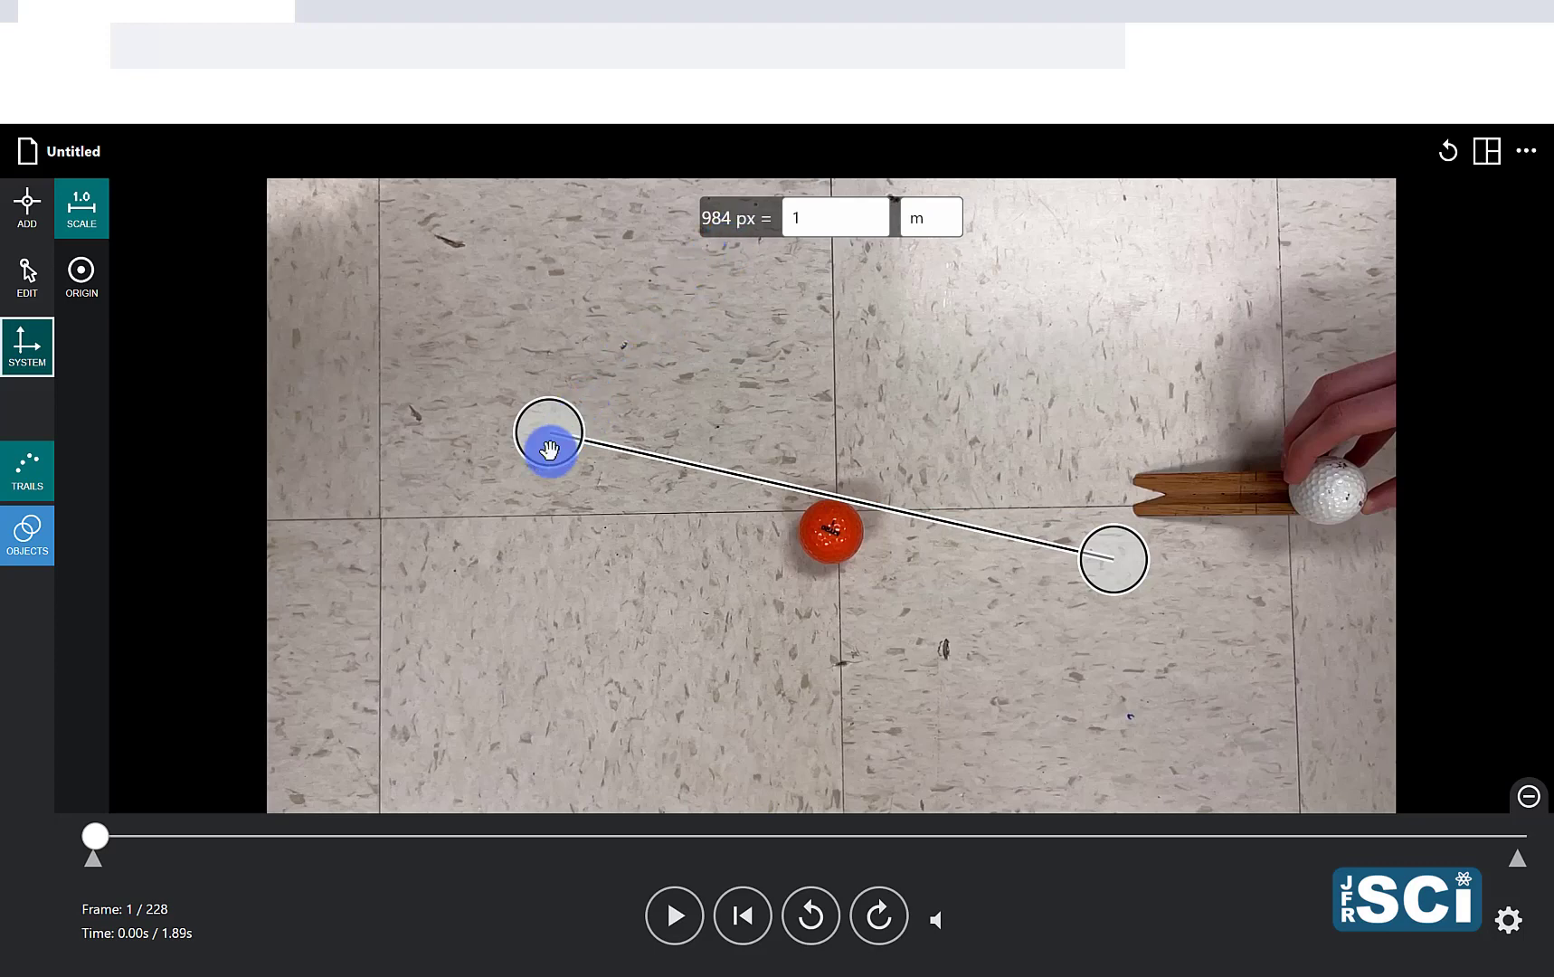
pyautogui.moveTo(550, 450); pyautogui.dragTo(382, 415)
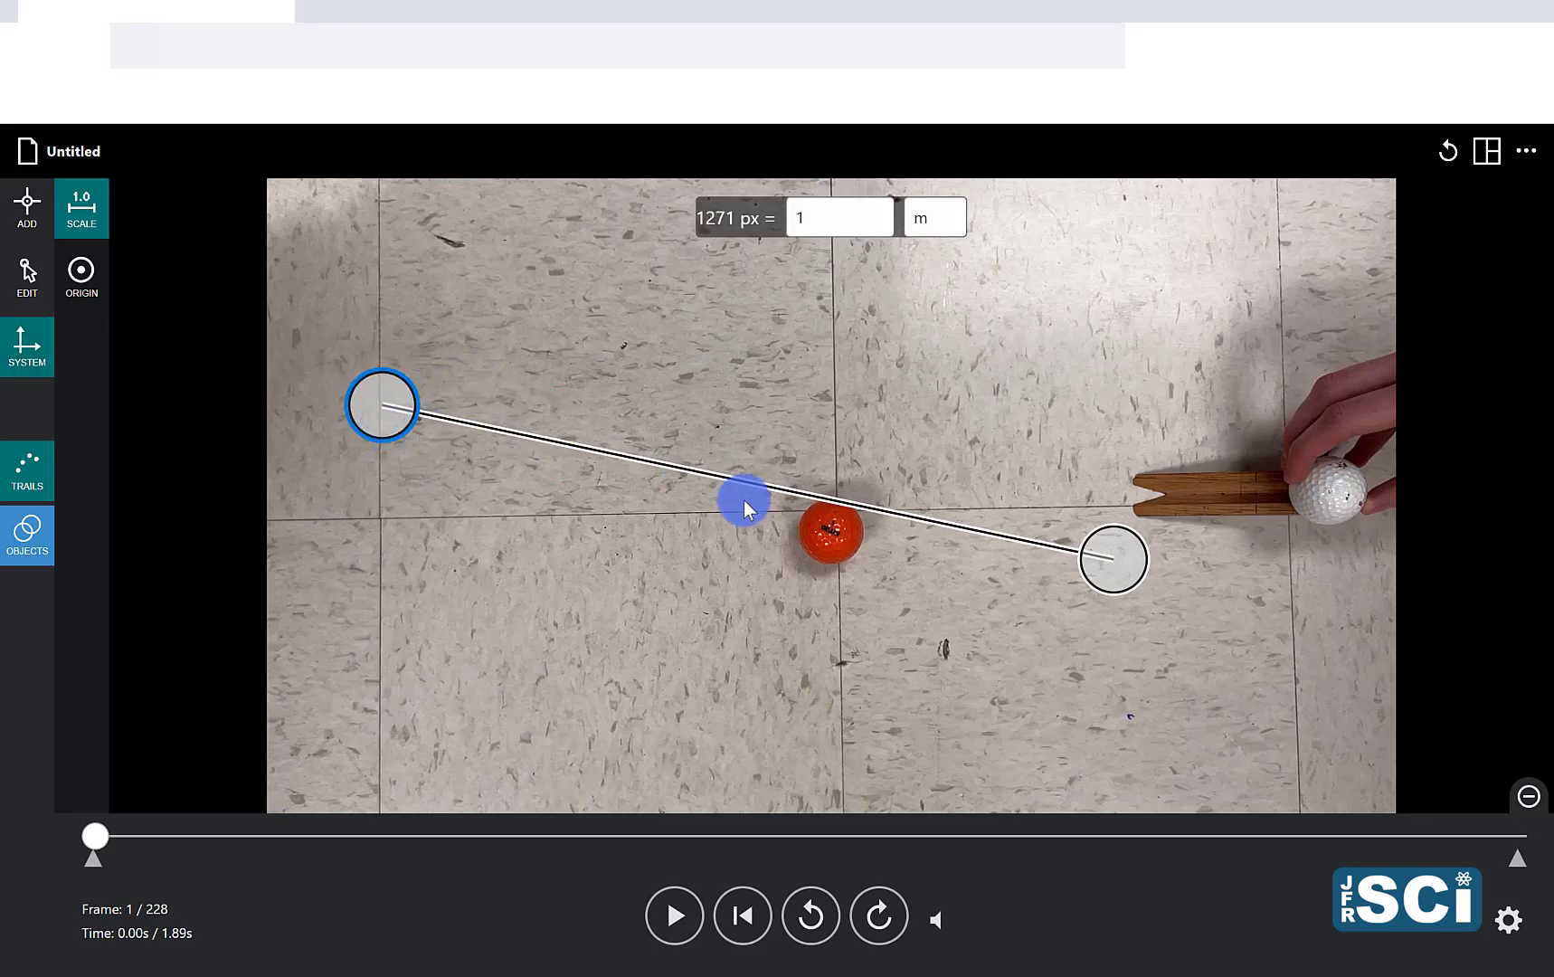
pyautogui.moveTo(1103, 565); pyautogui.dragTo(823, 416)
pyautogui.click(378, 425)
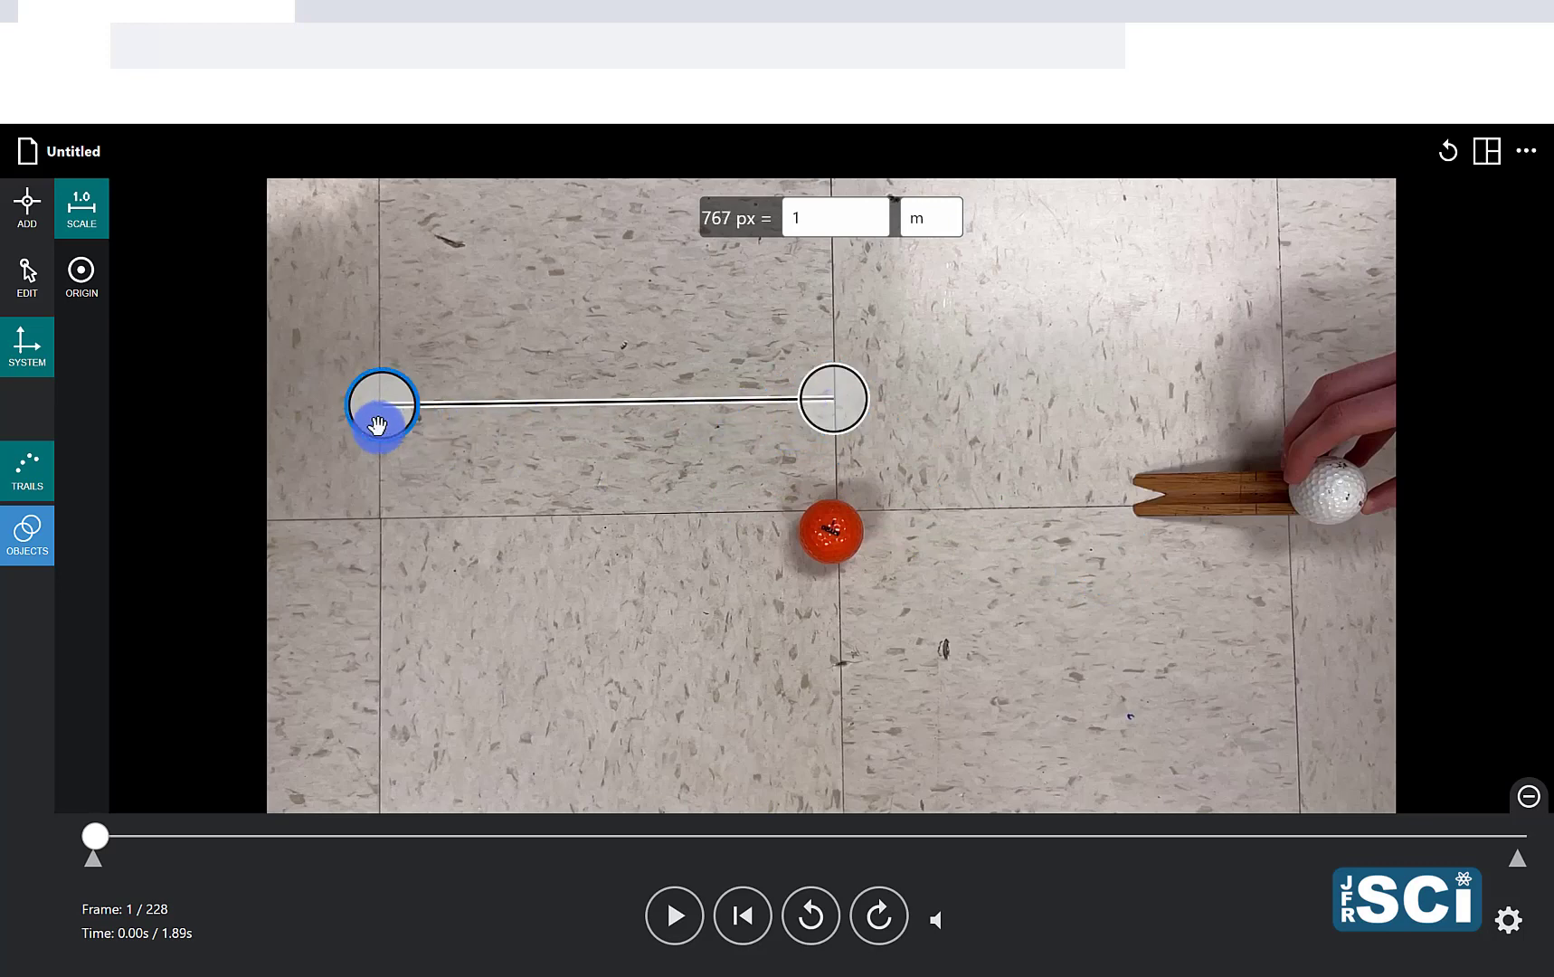
pyautogui.moveTo(378, 425); pyautogui.dragTo(377, 428)
# Step: Set the scale line's real length to 0.305 m
pyautogui.click(844, 225)
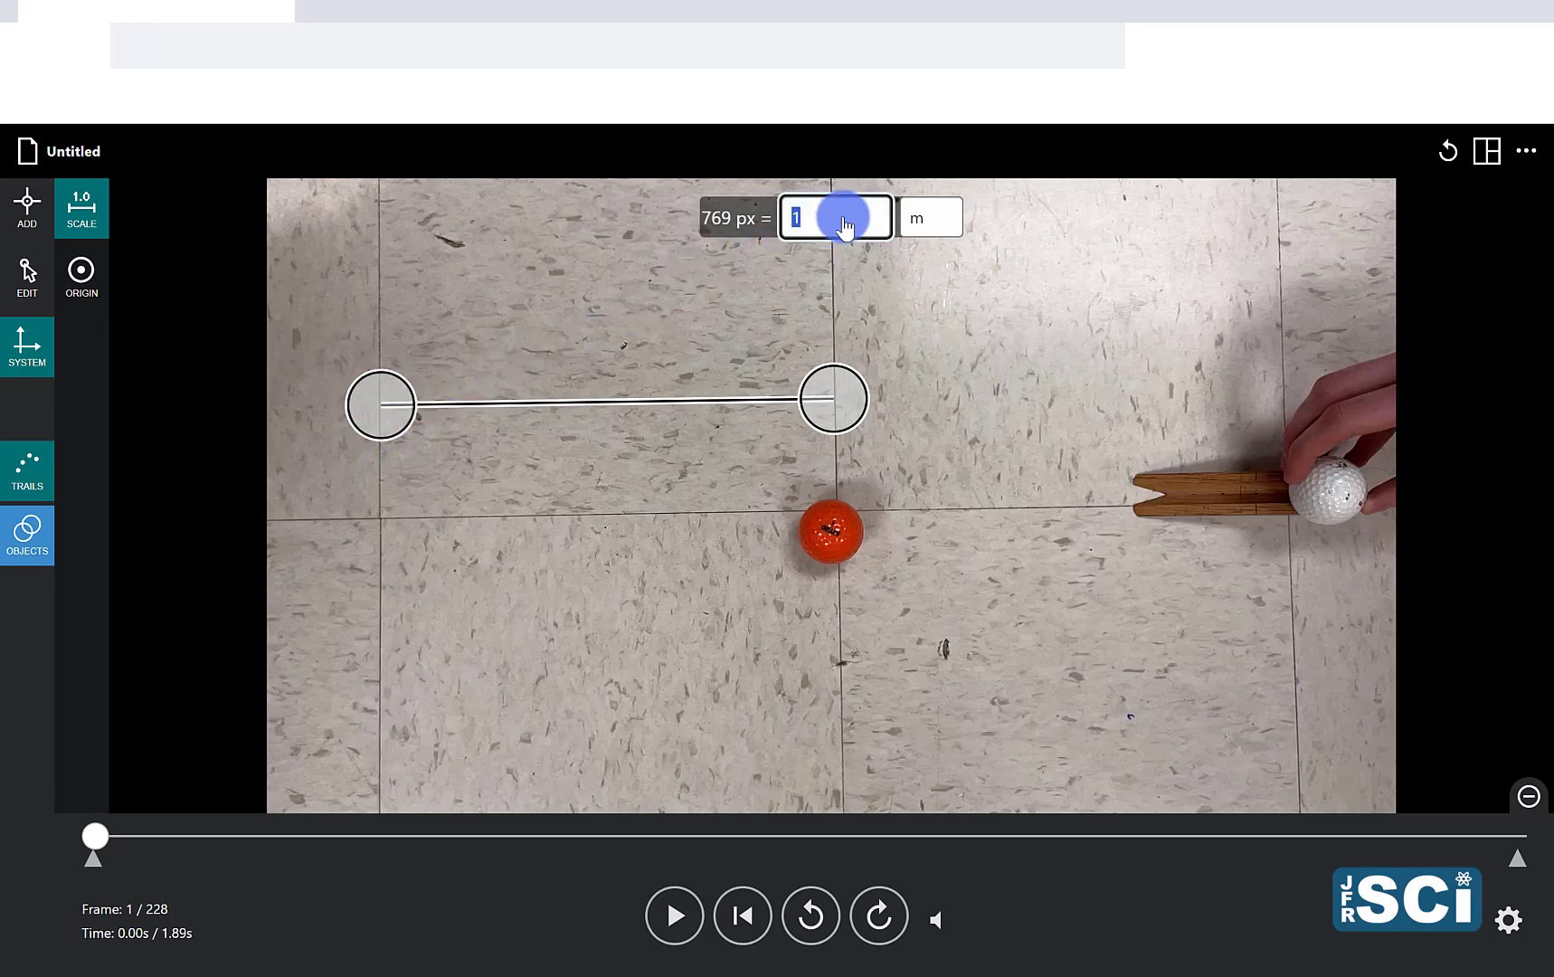
pyautogui.write('03')
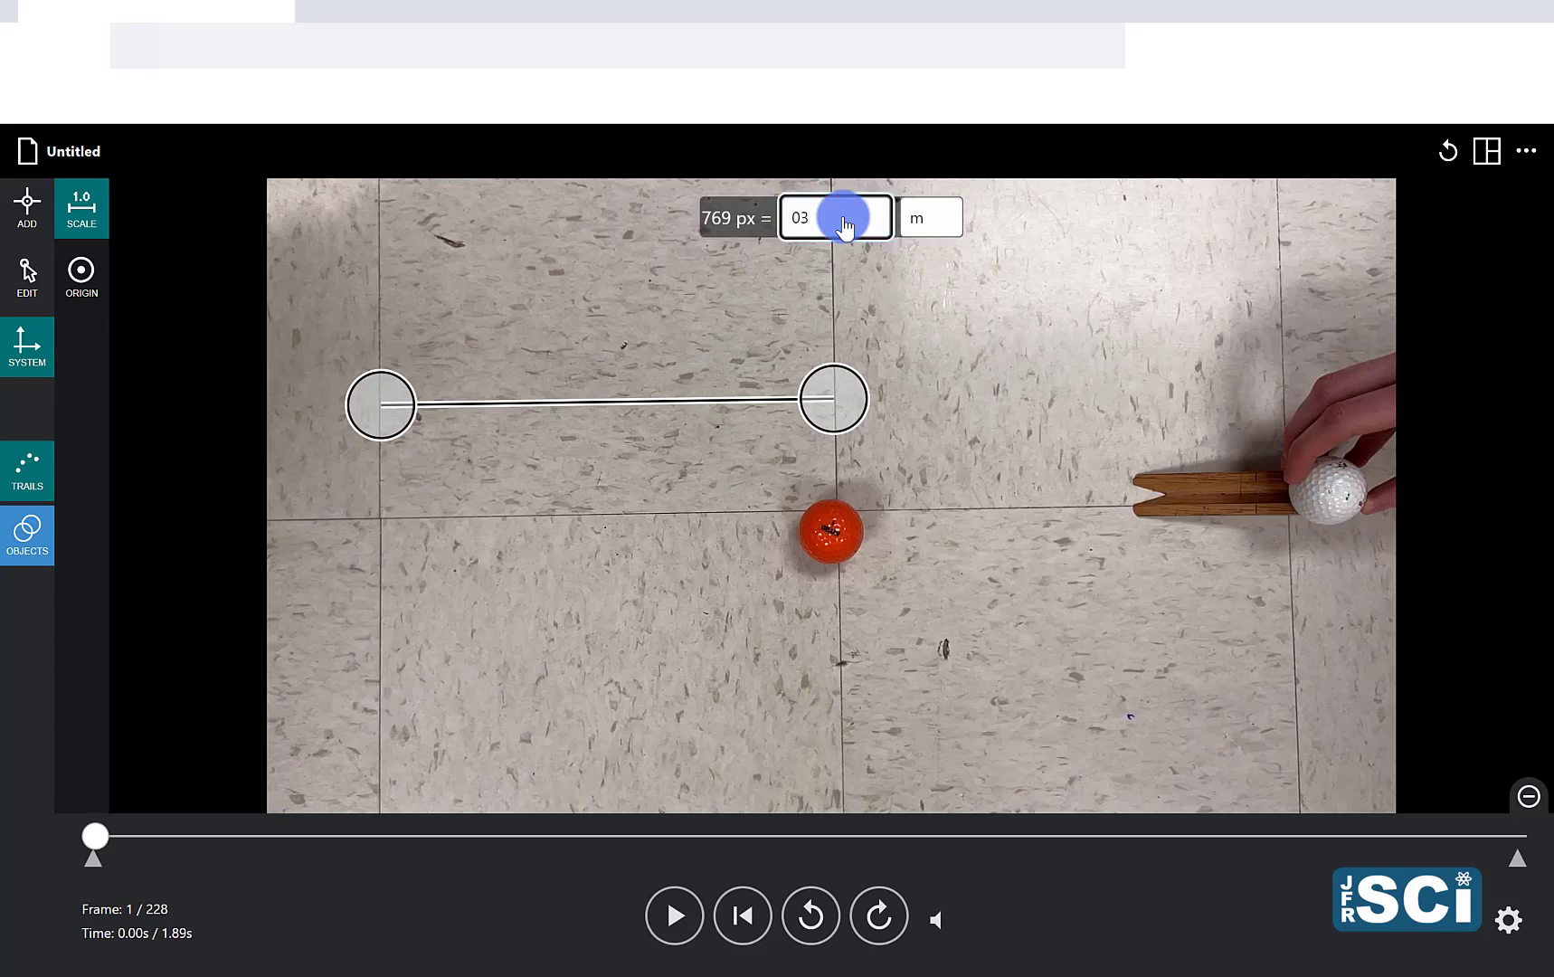
pyautogui.press('BackSpace')
pyautogui.write('0')
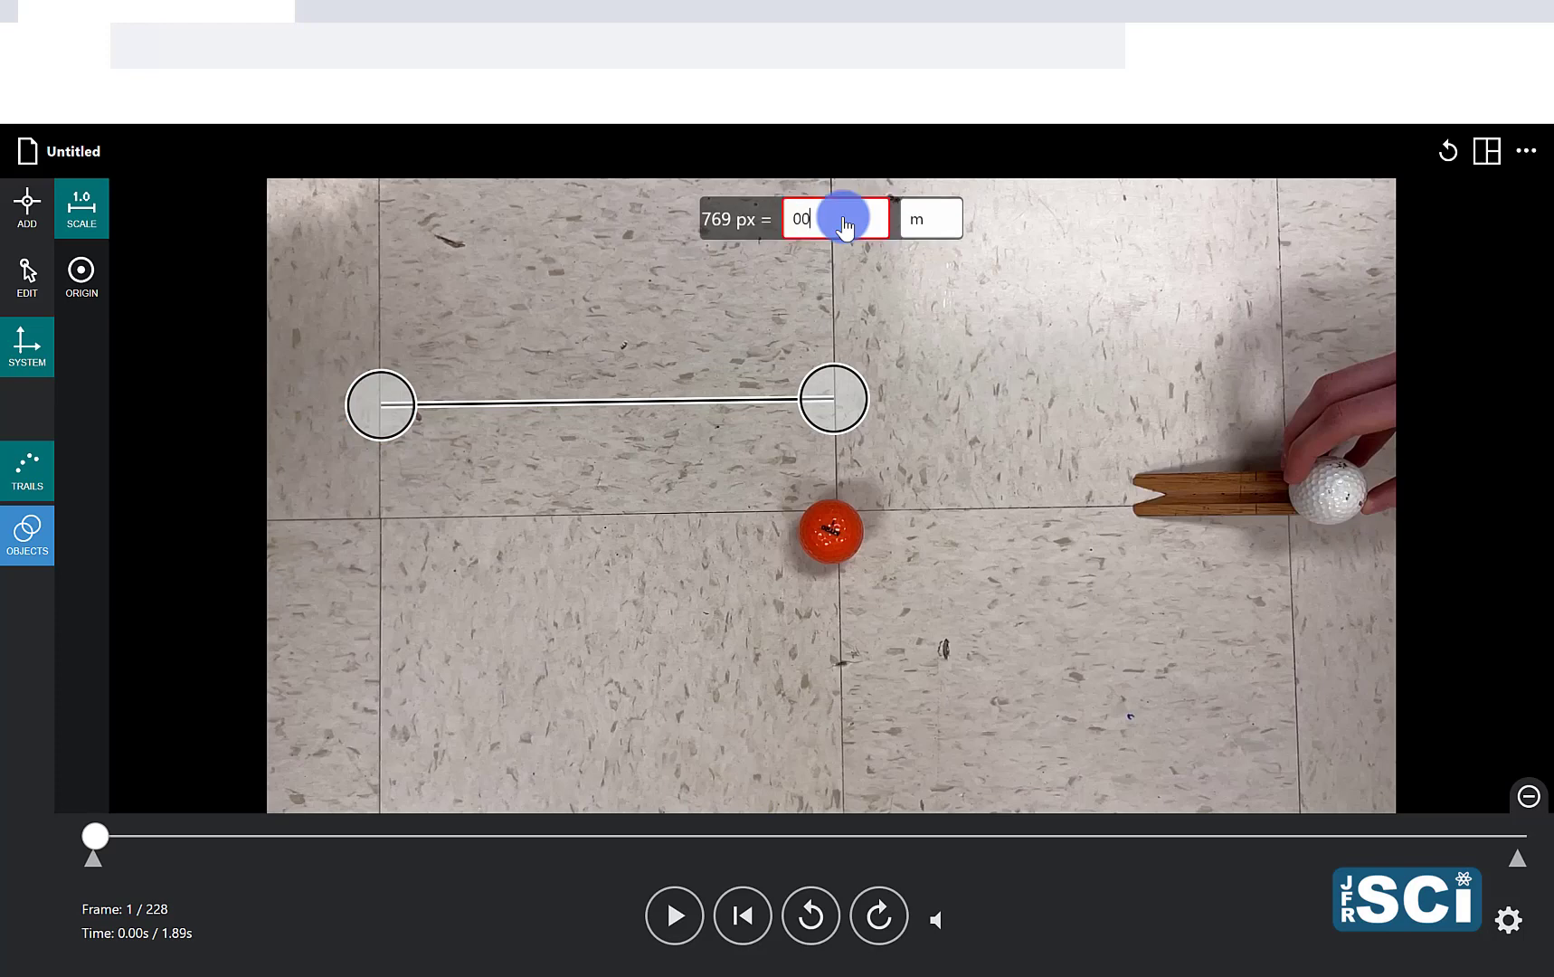
pyautogui.press('BackSpace')
pyautogui.write('.3')
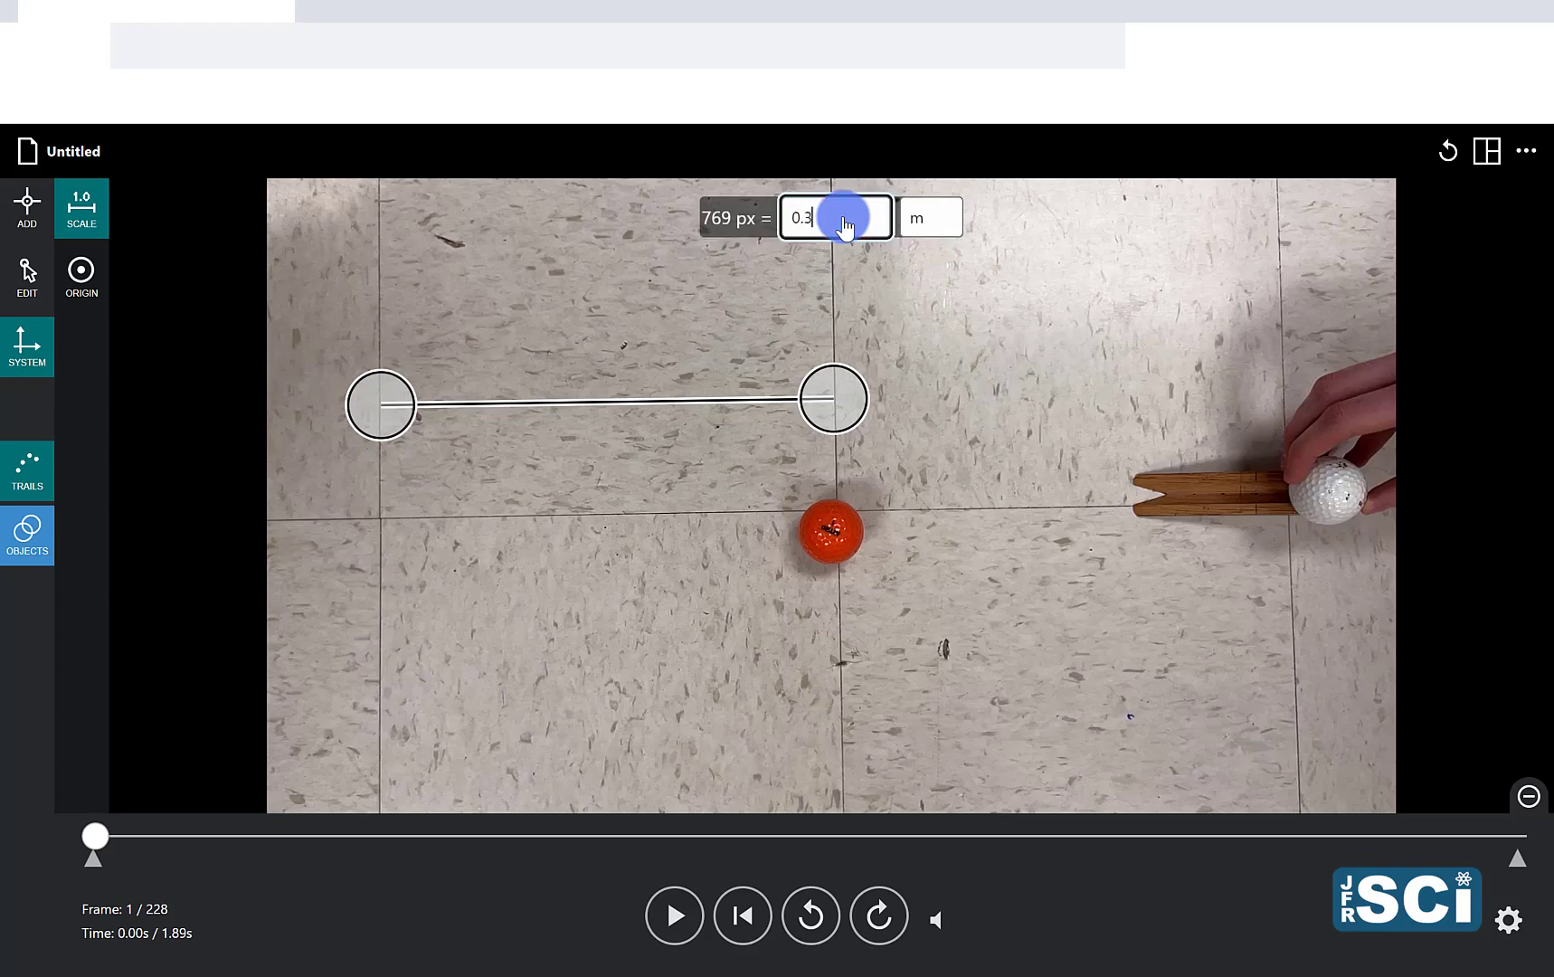
pyautogui.write('05')
pyautogui.click(936, 222)
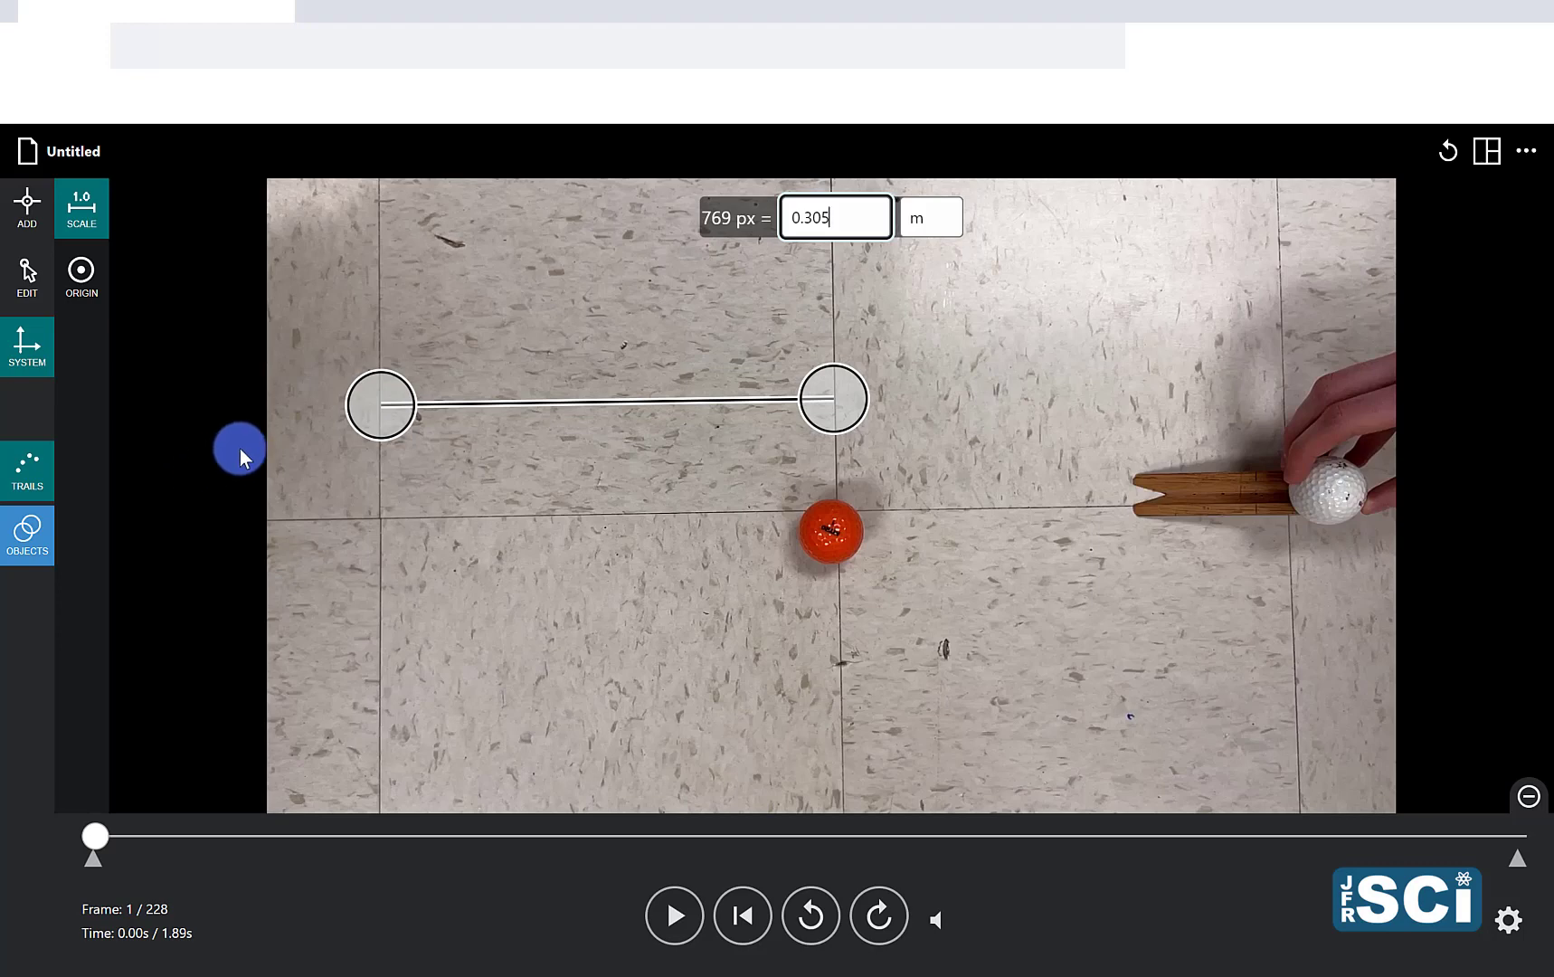
# Step: Move the Cartesian origin to the tile seam just above the orange ball and rotate the x-axis to follow the horizontal seam
pyautogui.click(83, 279)
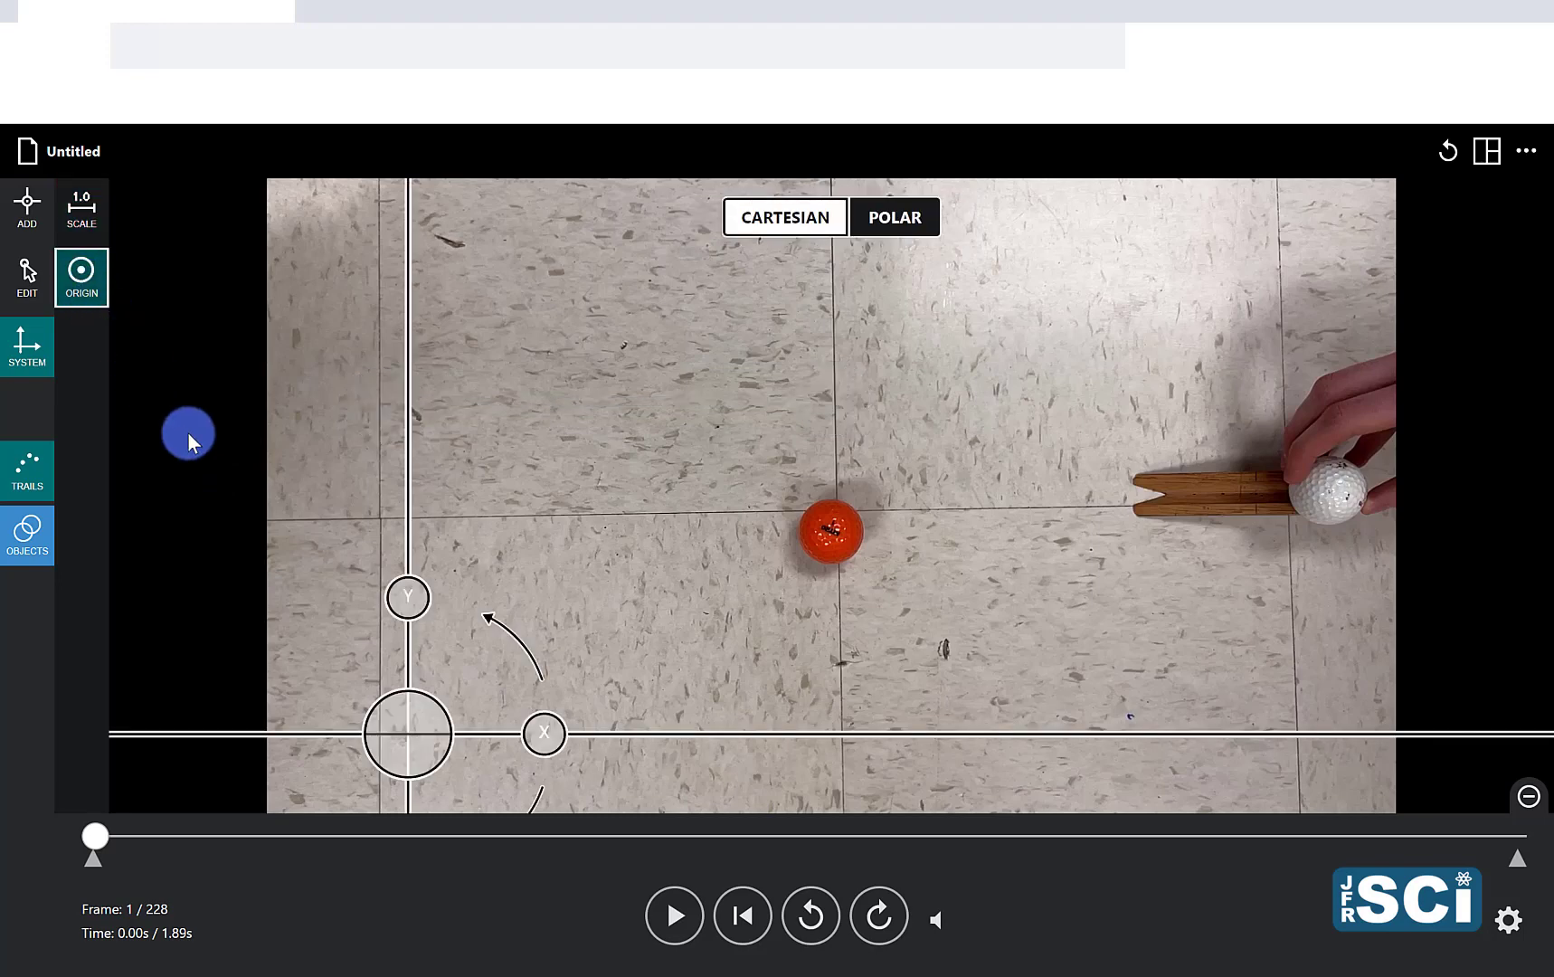
pyautogui.moveTo(414, 753); pyautogui.dragTo(841, 518)
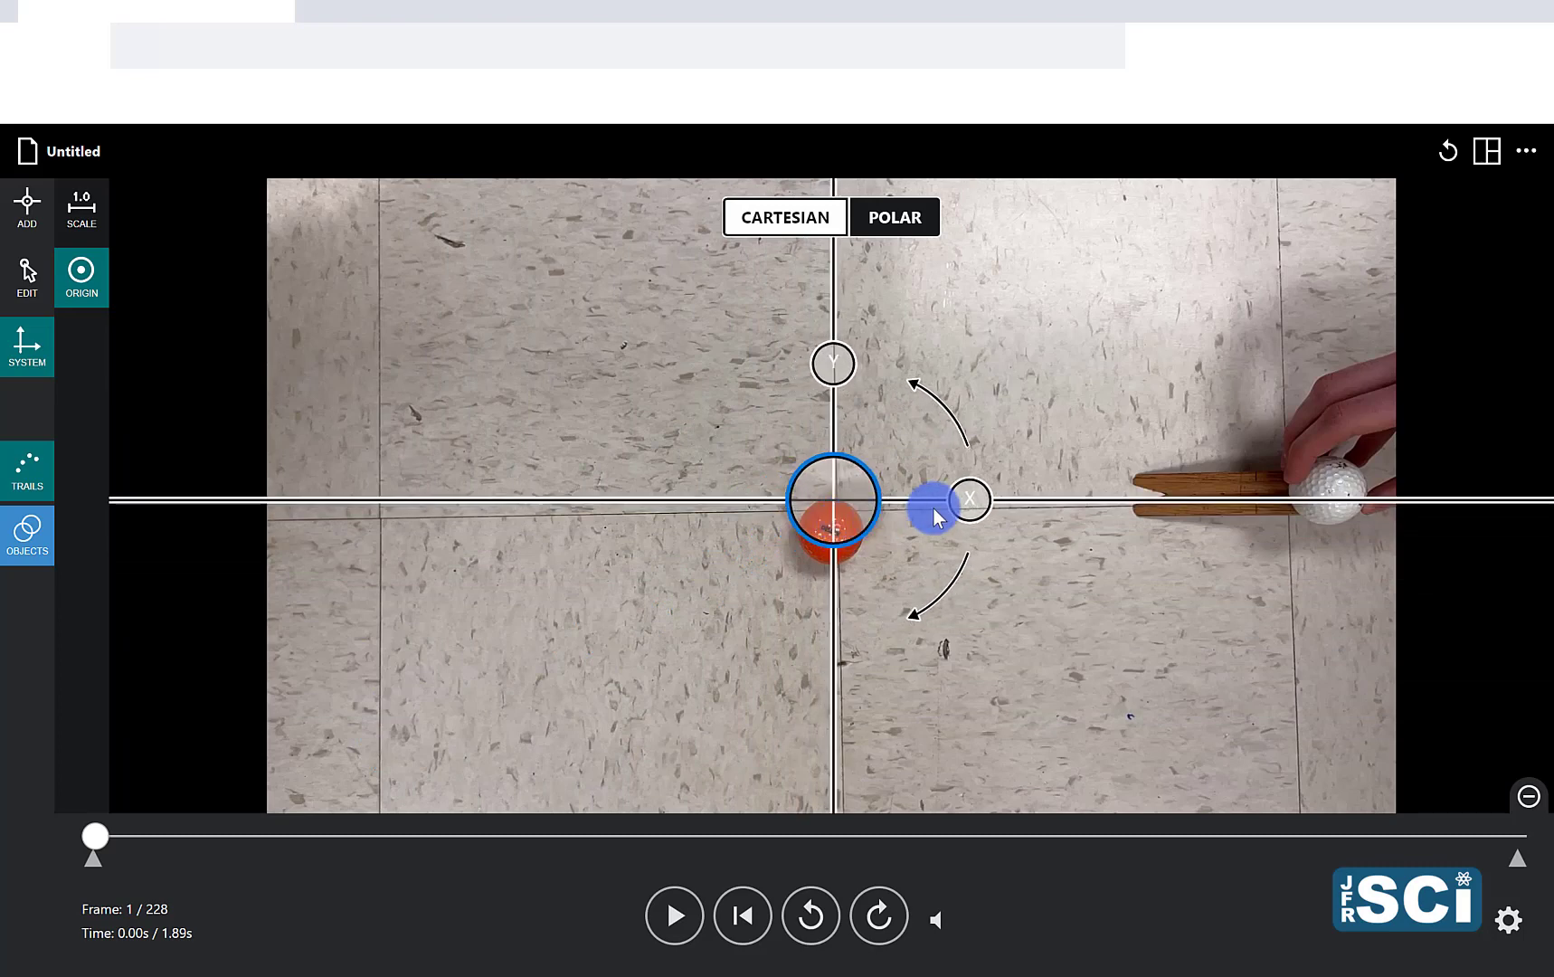
pyautogui.moveTo(971, 501); pyautogui.dragTo(1007, 500)
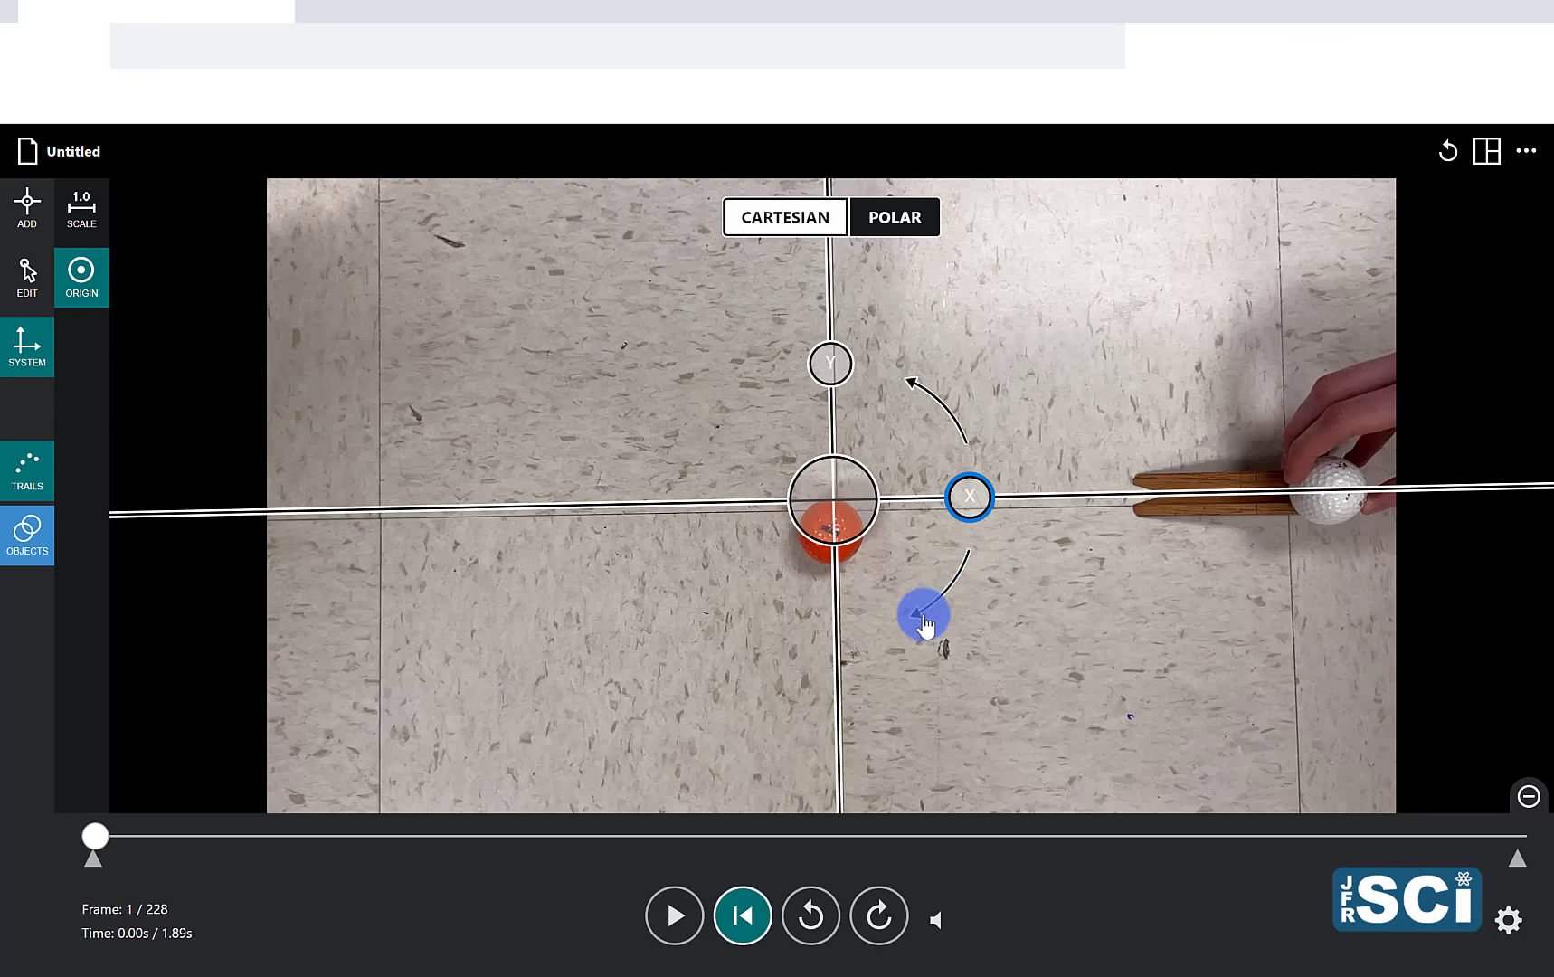
# Step: Play the video past the collision of the two balls, pause it and return to the first frame
pyautogui.click(696, 939)
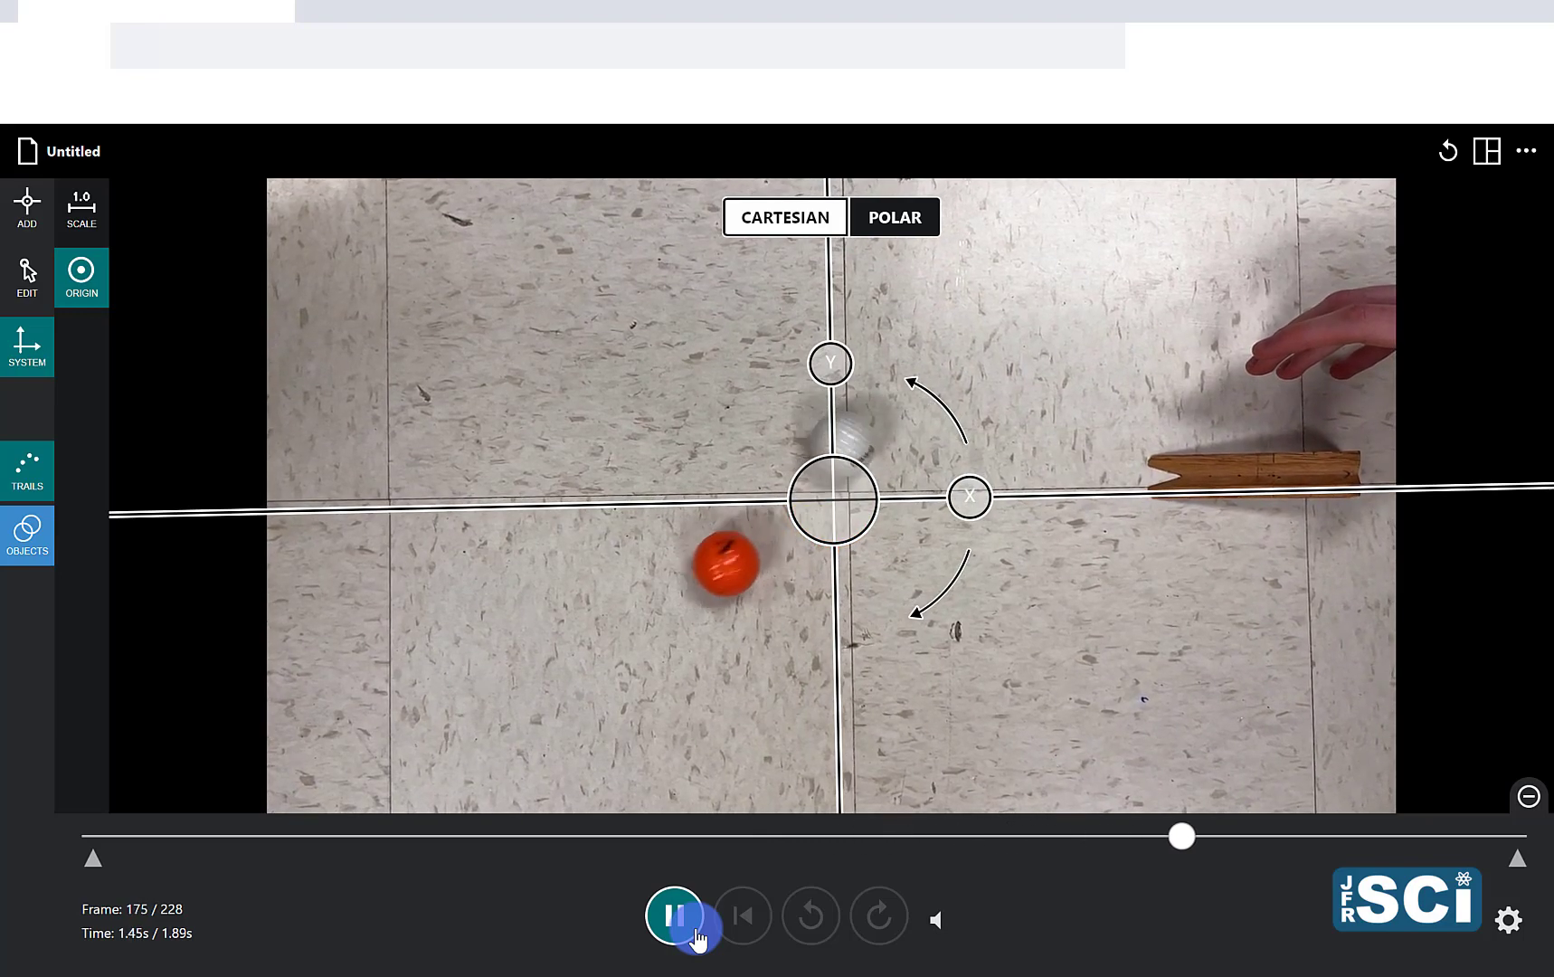
pyautogui.click(697, 938)
pyautogui.click(744, 937)
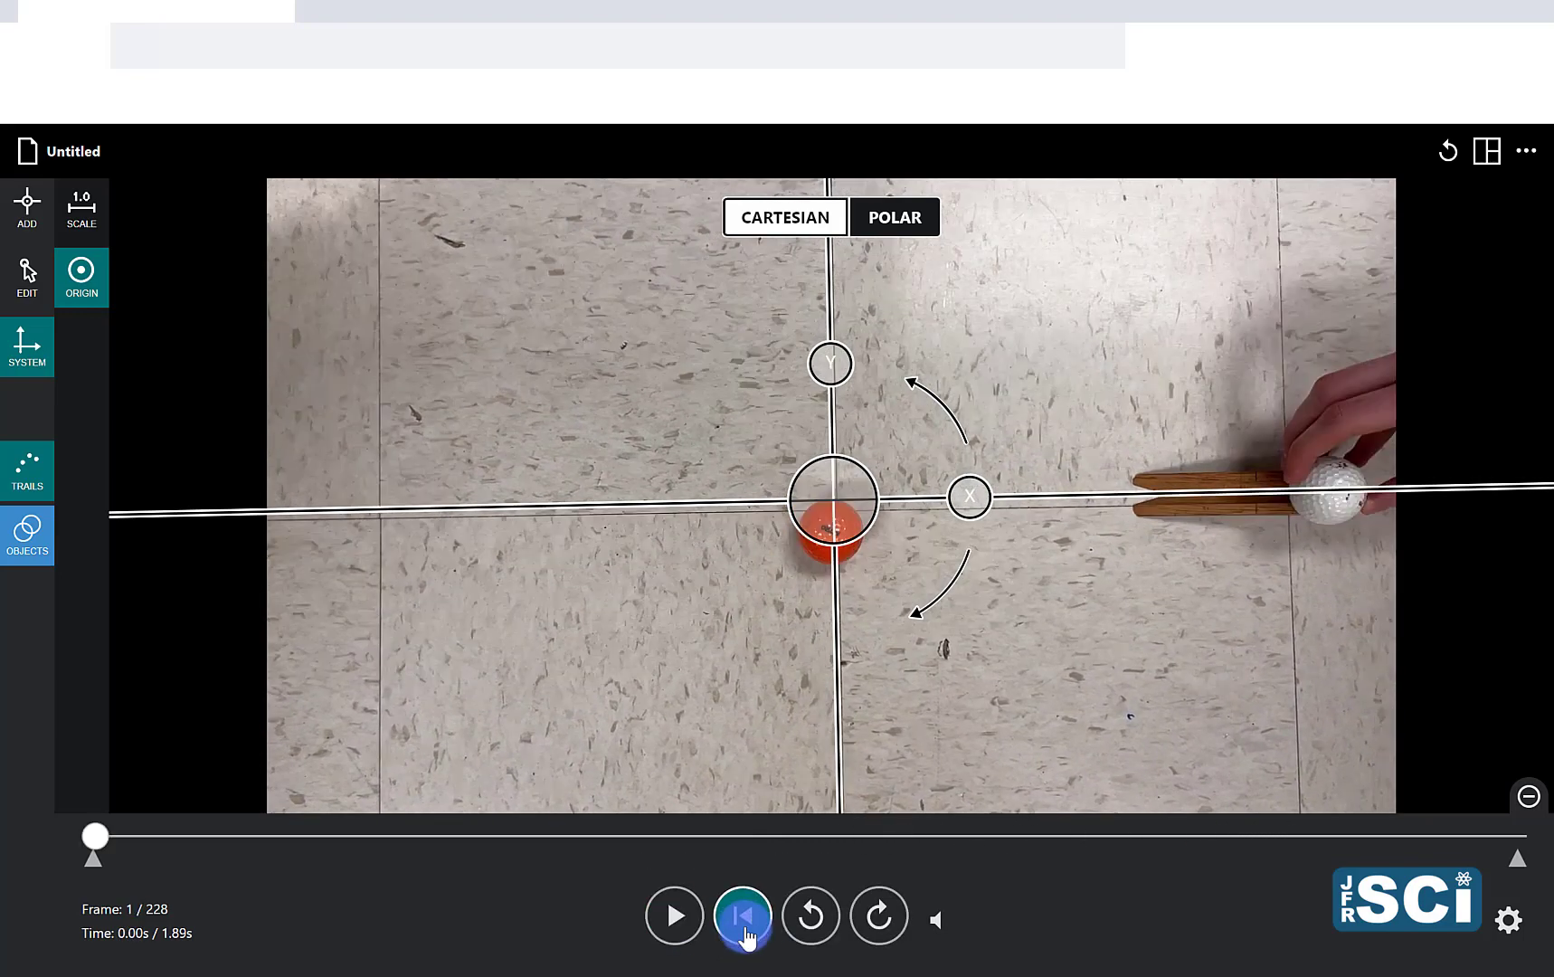
# Step: Step the video forward to frame 123, where the white ball has just rolled off the wooden ramp
pyautogui.click(878, 915)
pyautogui.click(878, 915)
pyautogui.click(879, 915)
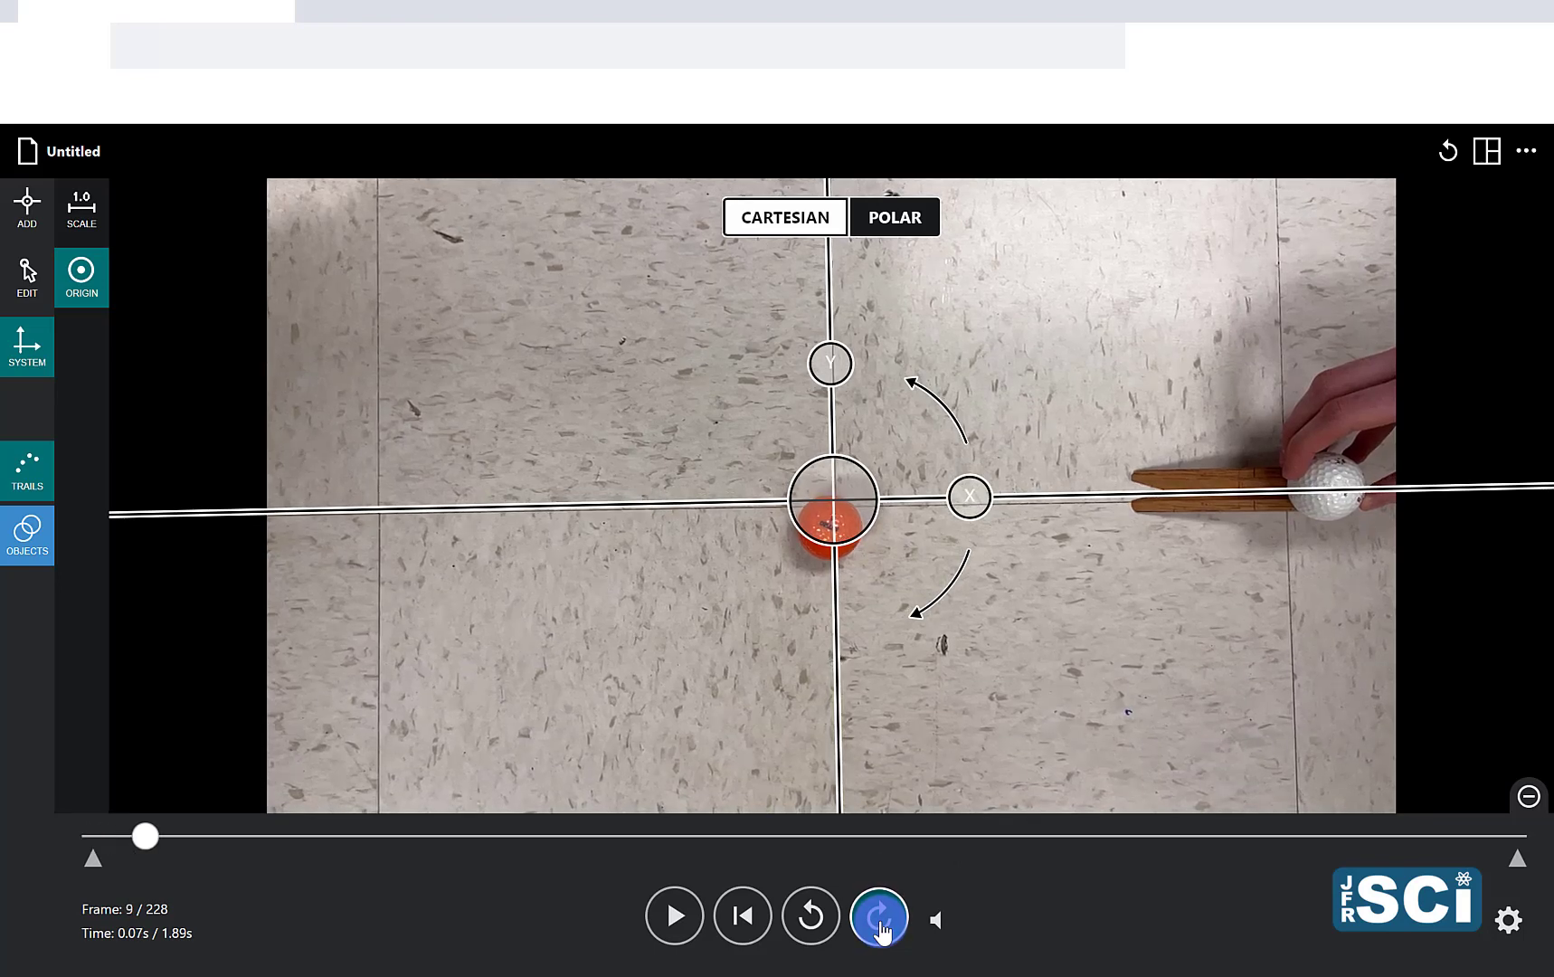
pyautogui.click(878, 915)
pyautogui.click(878, 916)
pyautogui.click(878, 916)
pyautogui.click(878, 915)
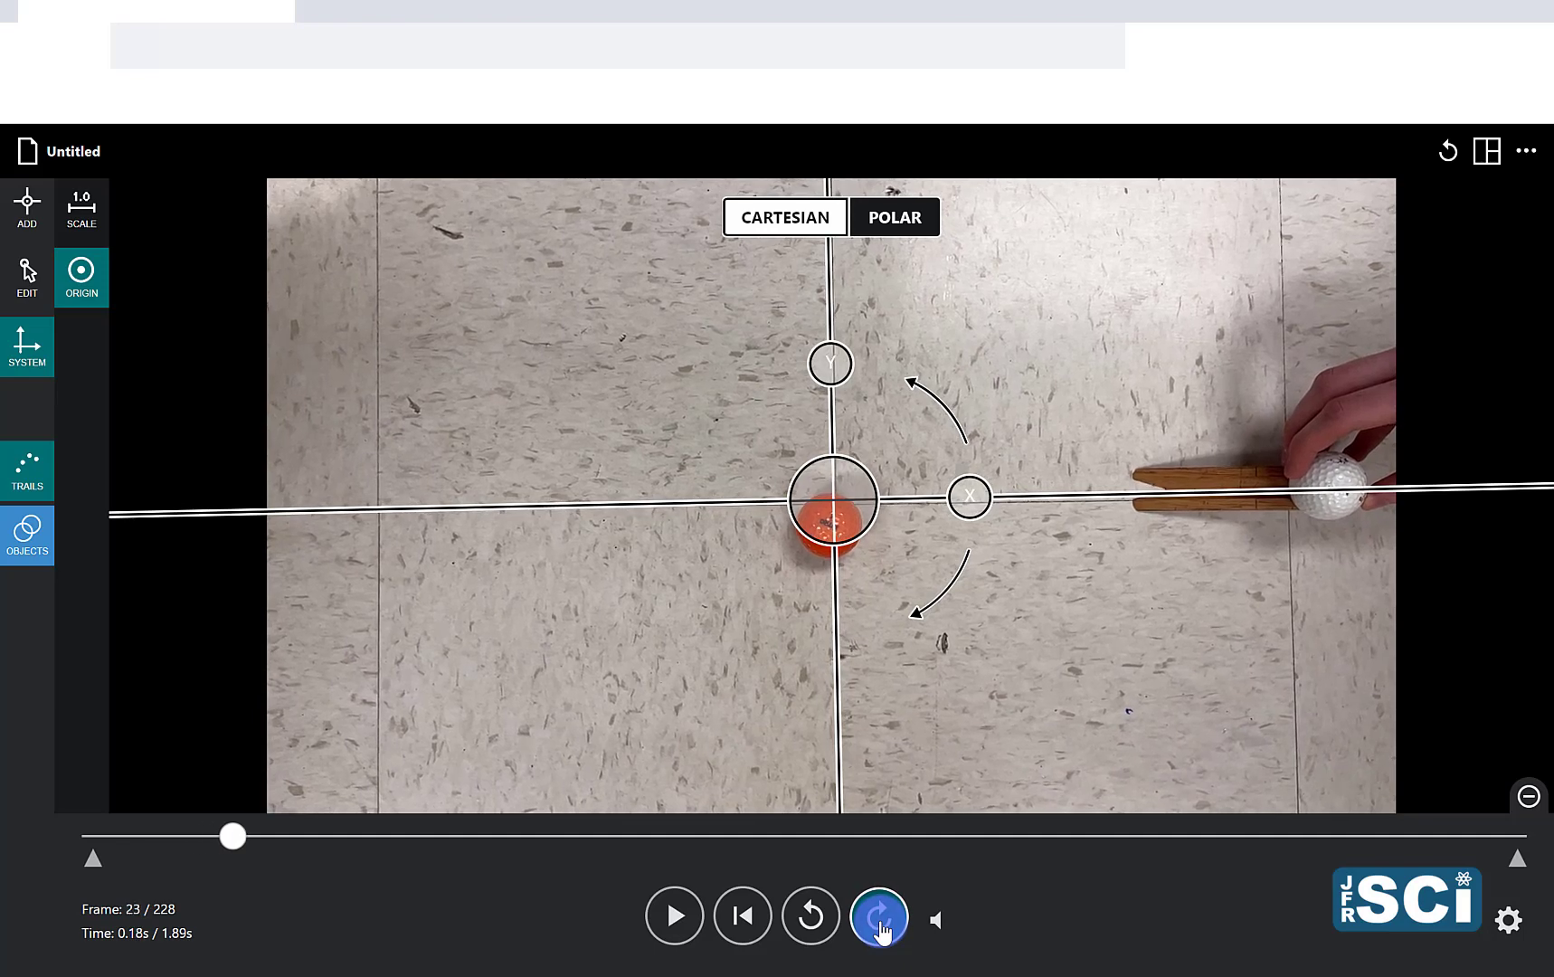
pyautogui.click(878, 915)
pyautogui.click(882, 930)
pyautogui.click(883, 930)
pyautogui.click(885, 929)
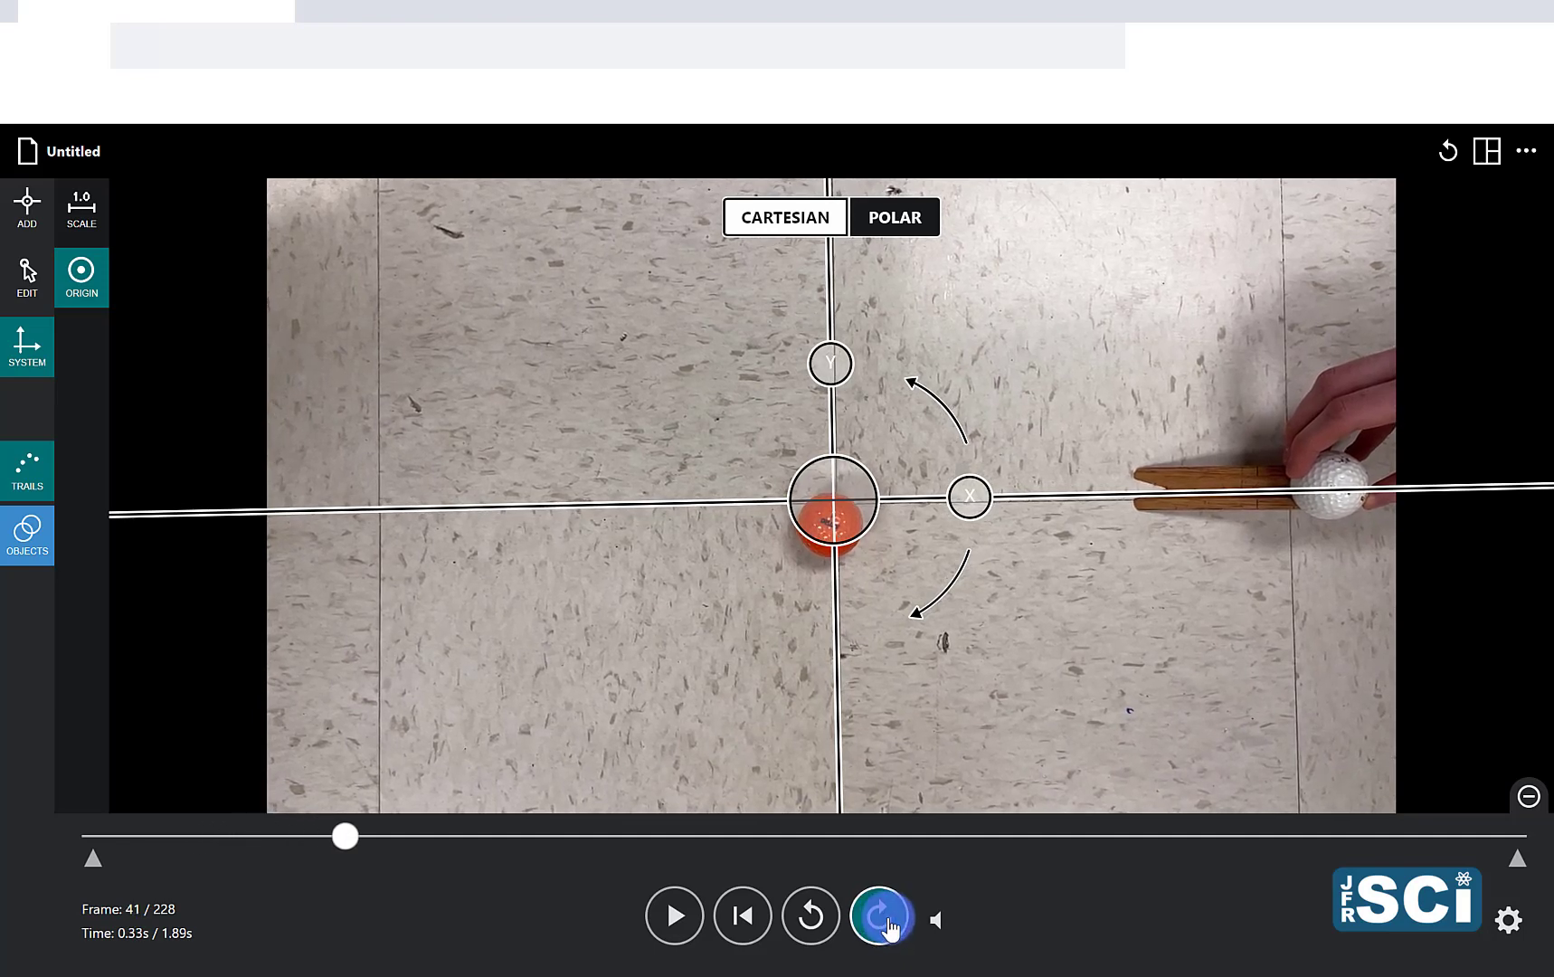
pyautogui.click(888, 929)
pyautogui.click(889, 929)
pyautogui.click(888, 929)
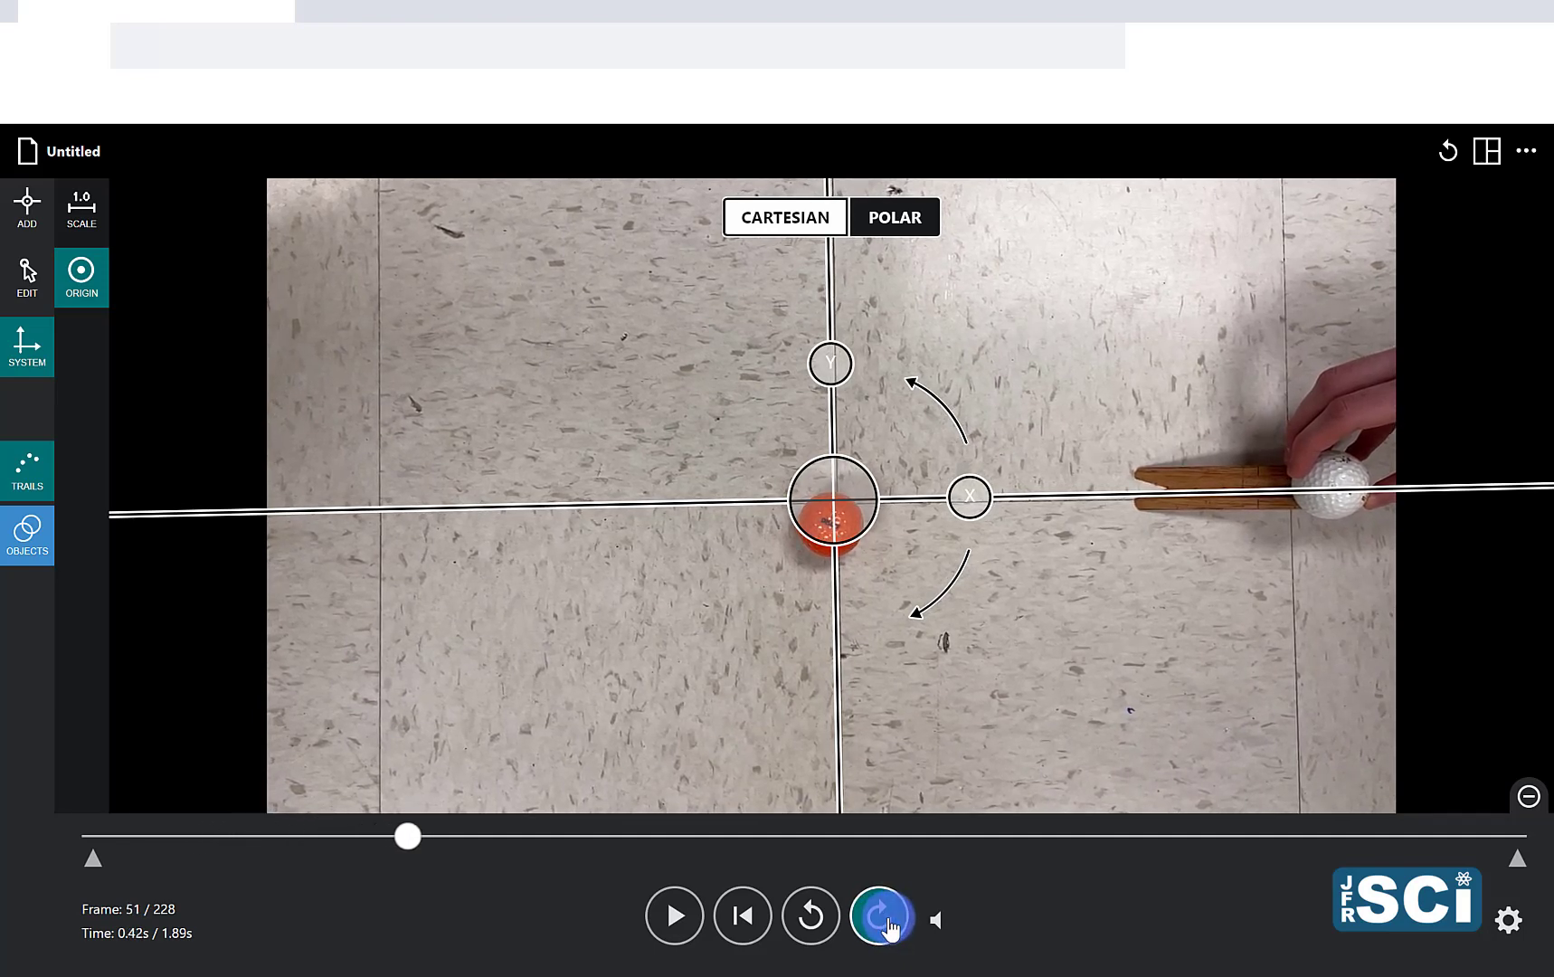
pyautogui.click(889, 929)
pyautogui.click(888, 929)
pyautogui.click(889, 929)
pyautogui.click(888, 929)
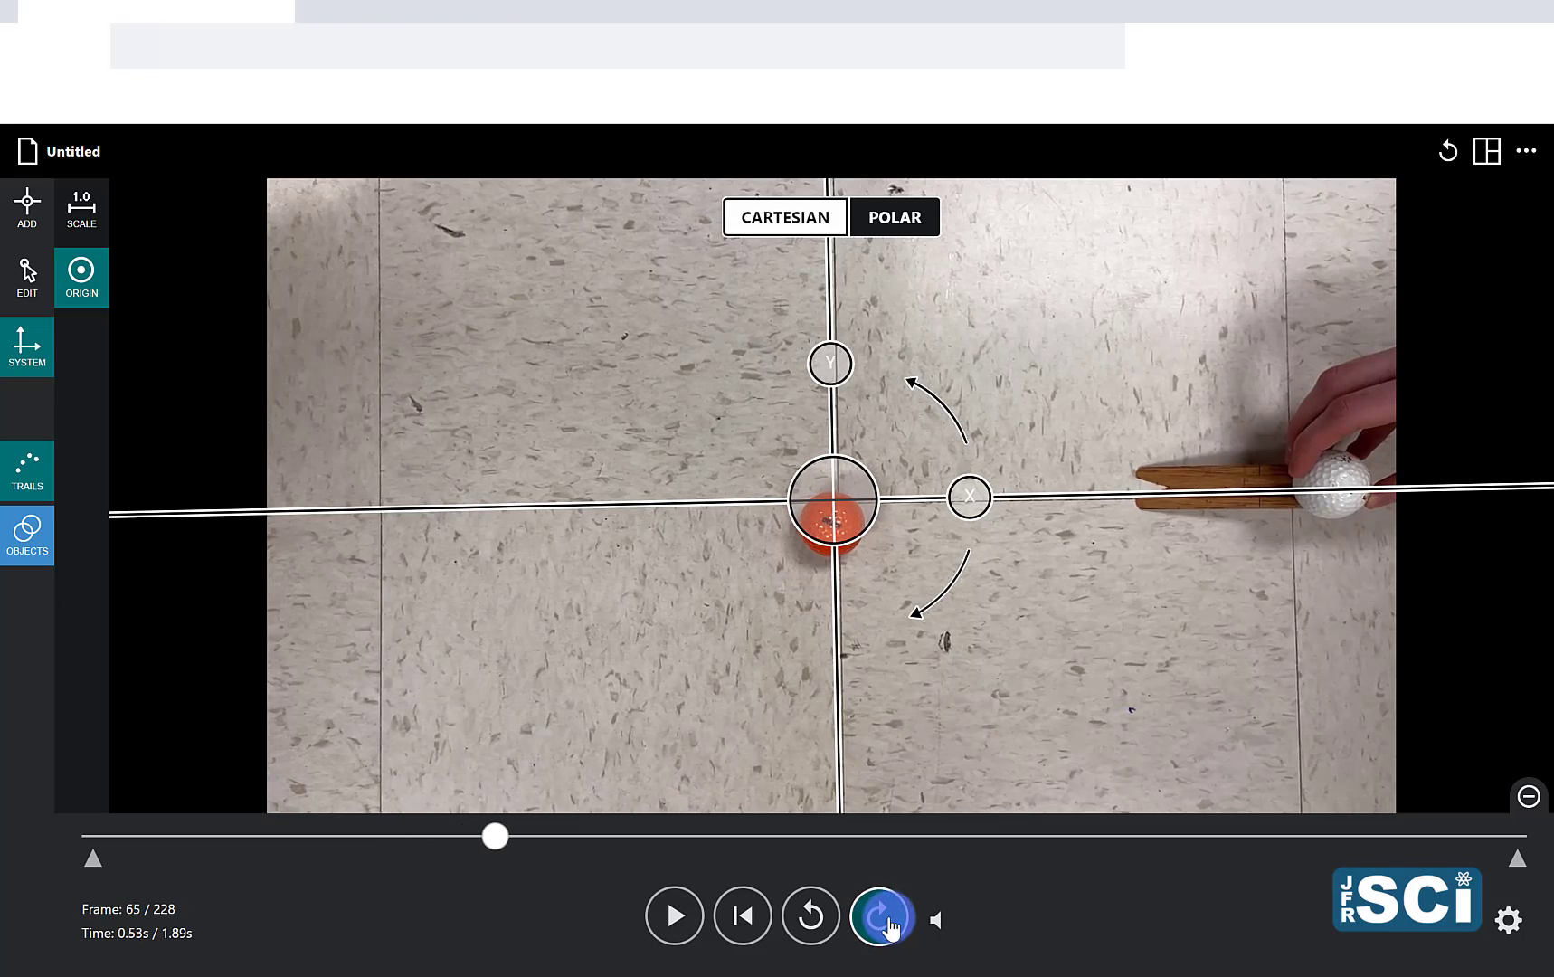
pyautogui.click(888, 930)
pyautogui.click(888, 929)
pyautogui.click(889, 930)
pyautogui.click(888, 929)
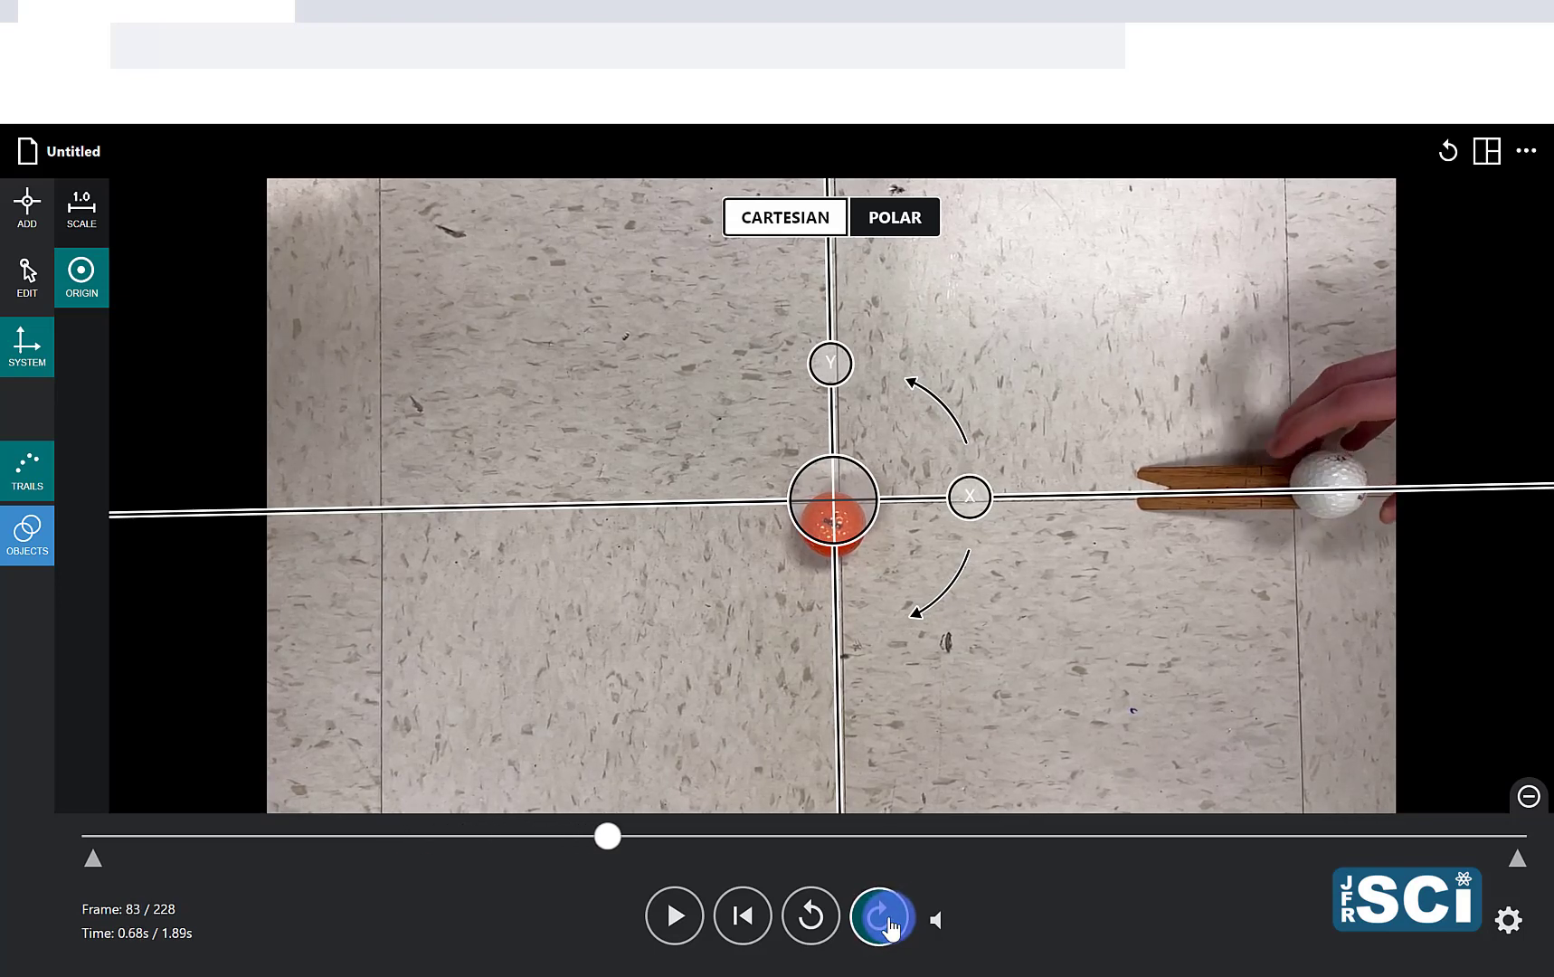
pyautogui.click(889, 929)
pyautogui.click(889, 929)
pyautogui.click(889, 929)
pyautogui.click(888, 929)
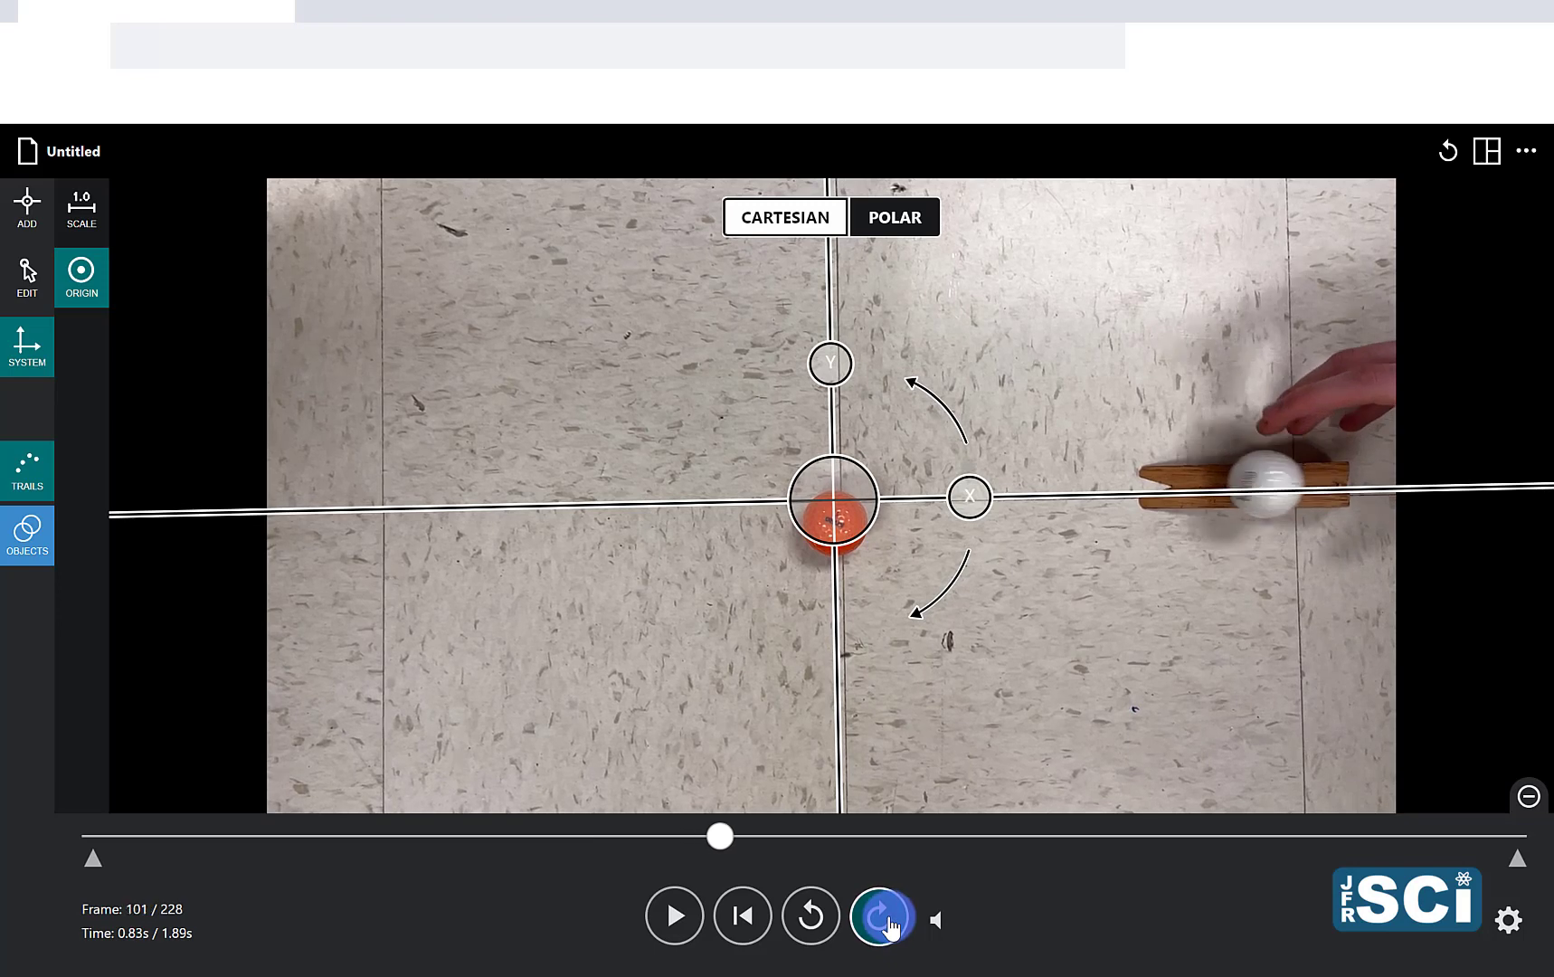
pyautogui.click(888, 929)
pyautogui.click(888, 929)
pyautogui.click(888, 929)
pyautogui.click(889, 929)
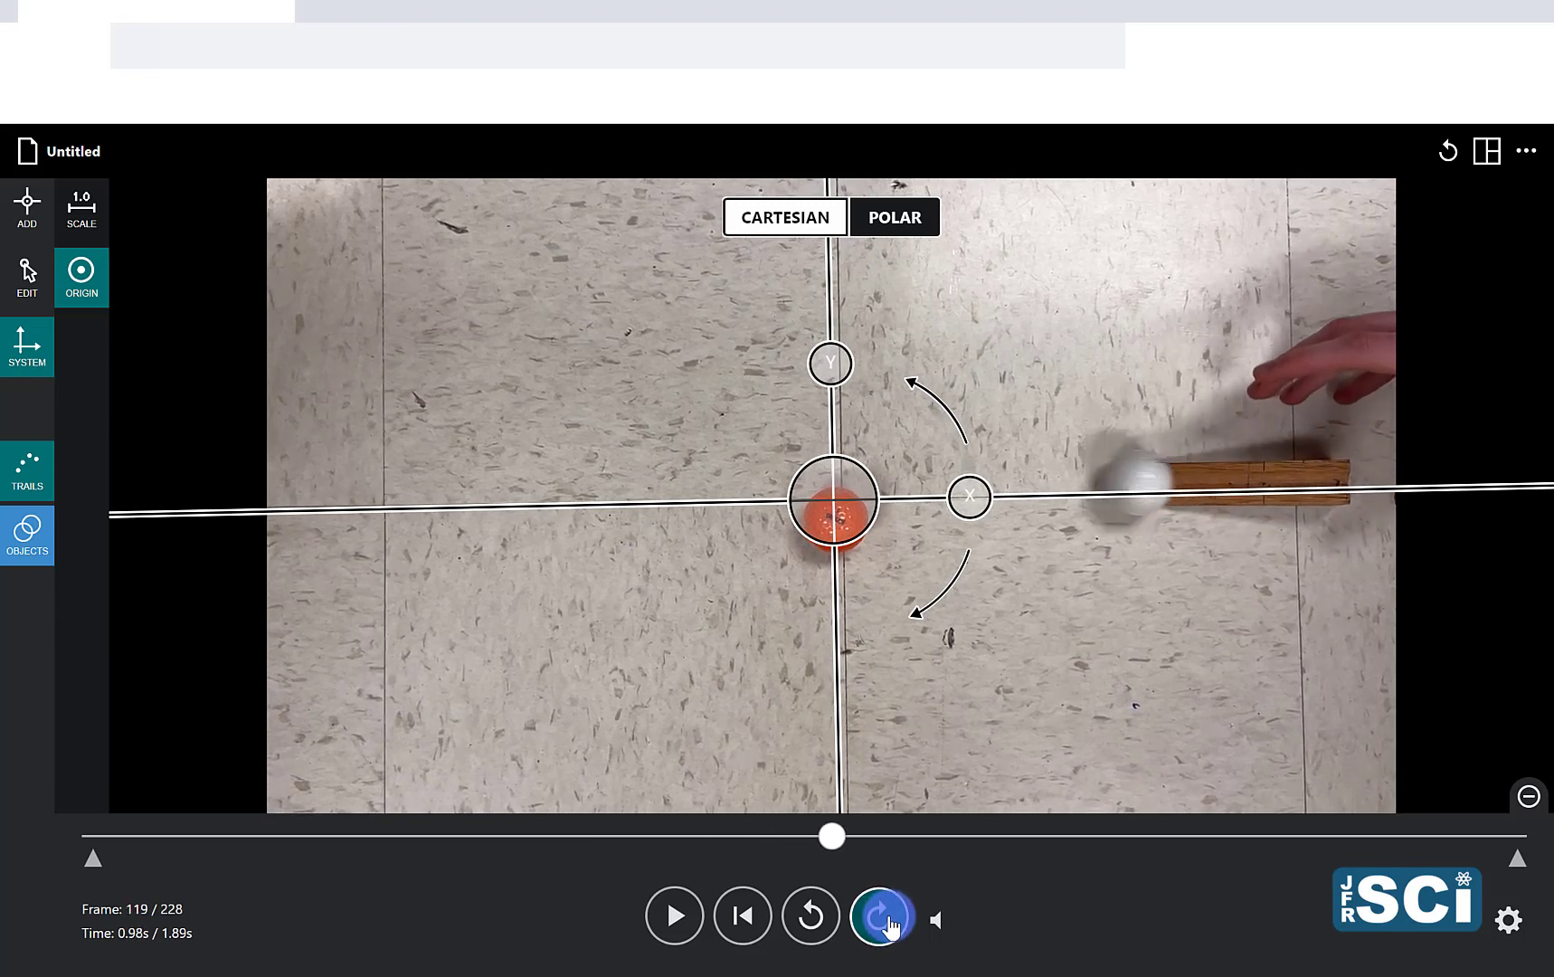
pyautogui.click(888, 929)
pyautogui.click(889, 929)
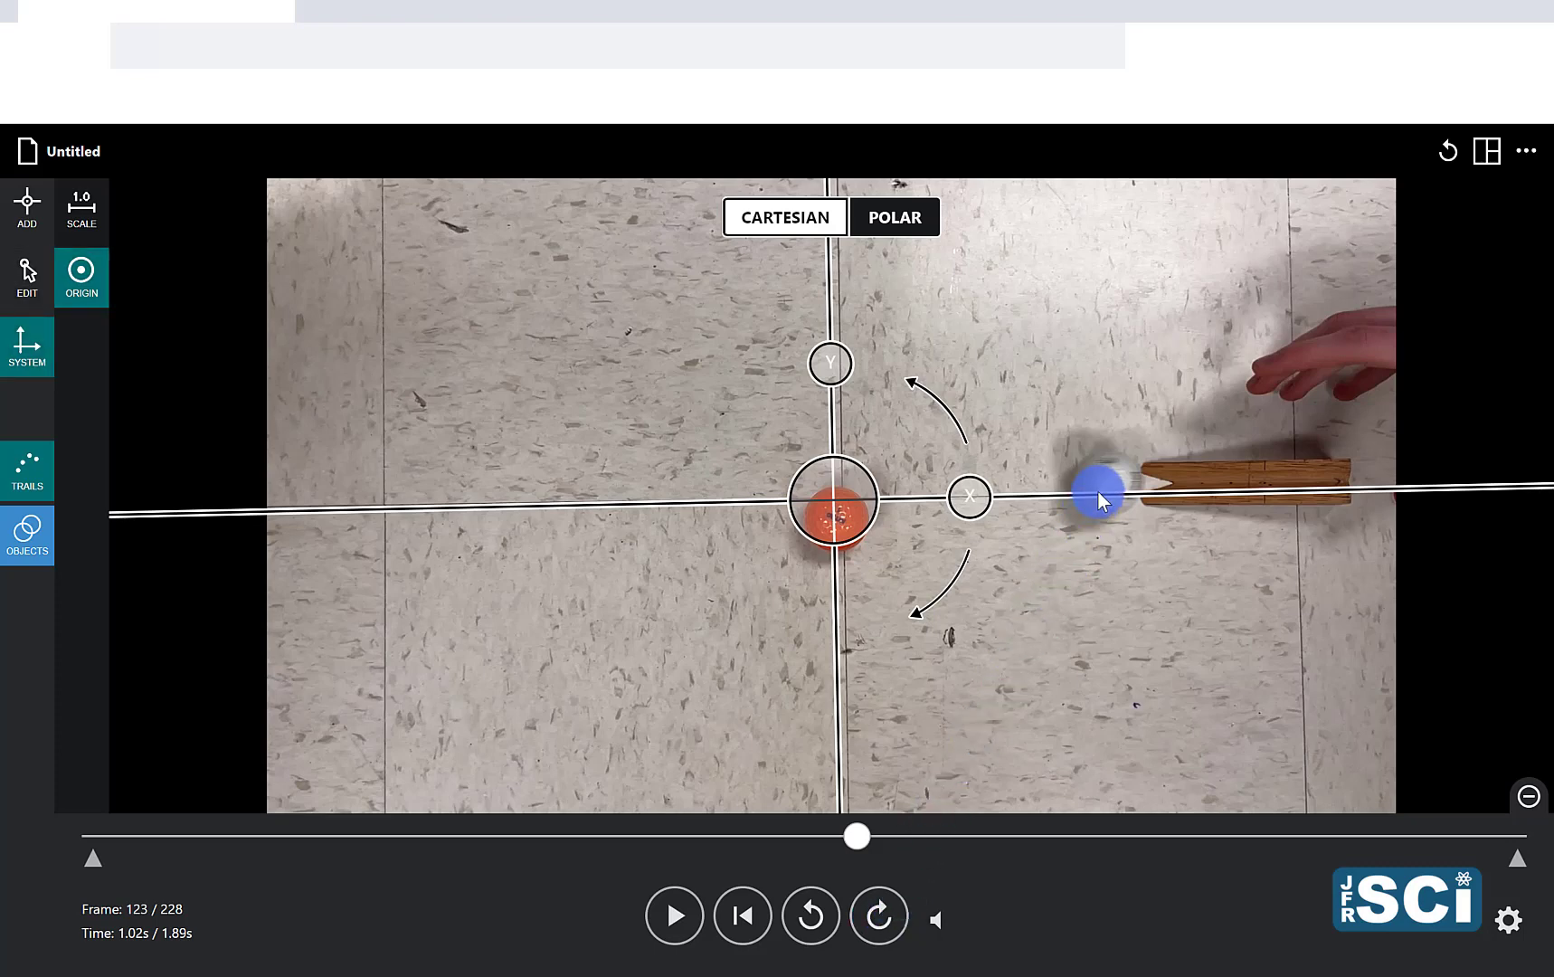
# Step: Start tracking the first object and center the tracking target on the white ball at frame 123
pyautogui.click(30, 212)
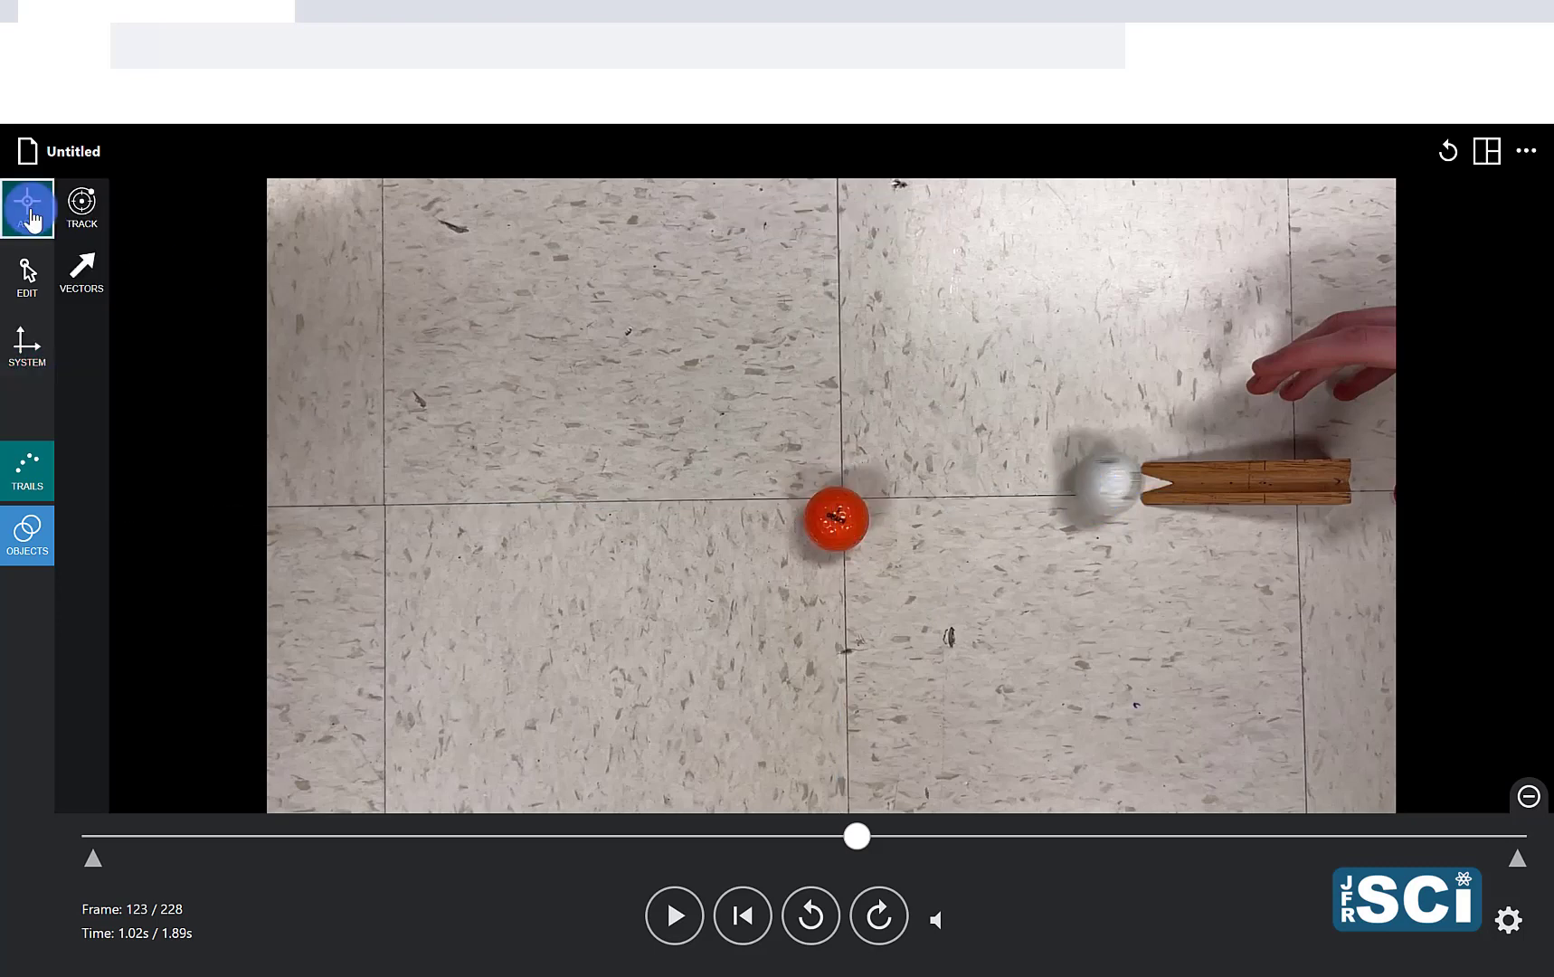
pyautogui.click(83, 215)
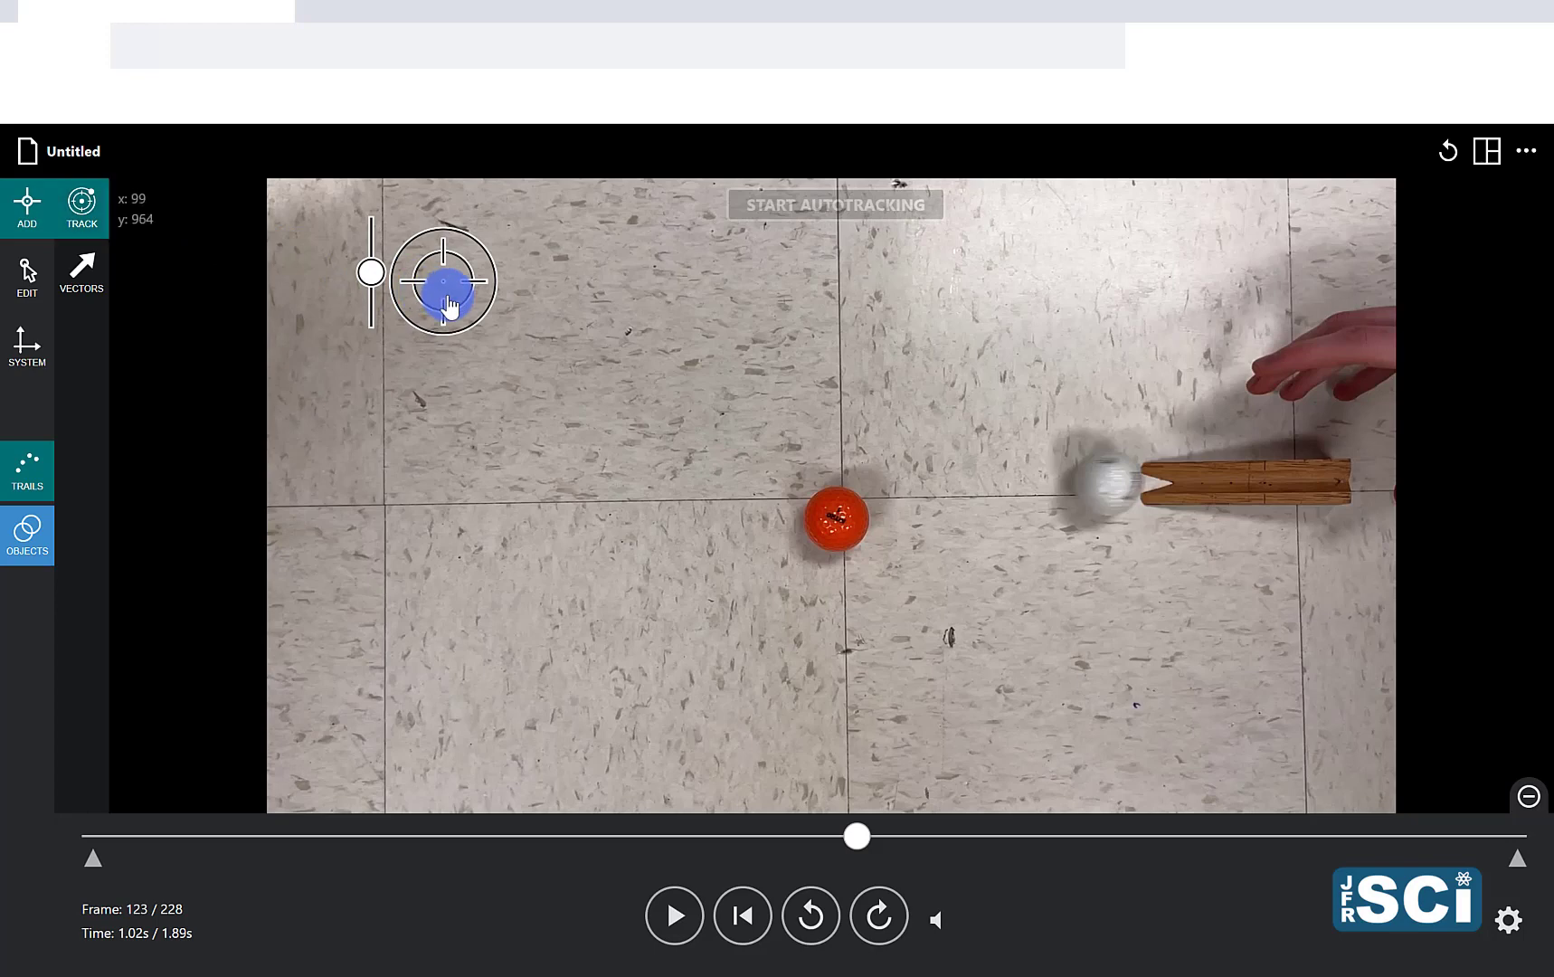
pyautogui.moveTo(450, 307); pyautogui.dragTo(1036, 480)
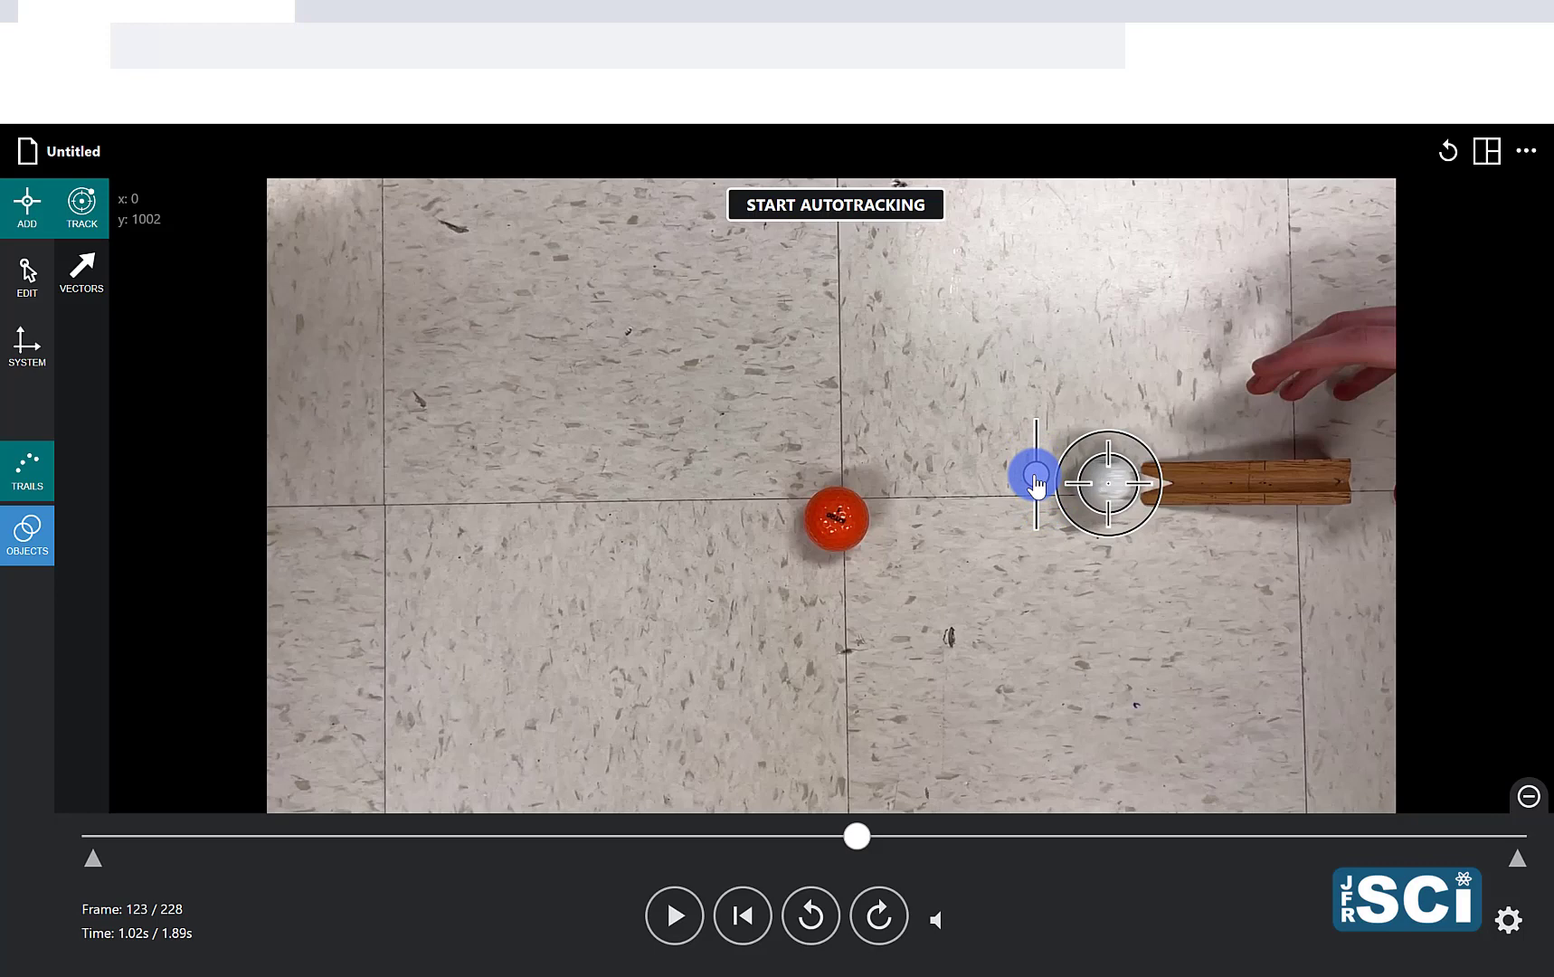
# Step: Mark the white ball's position every second frame, keeping the target centered on it through the collision up to frame 211
pyautogui.click(1142, 527)
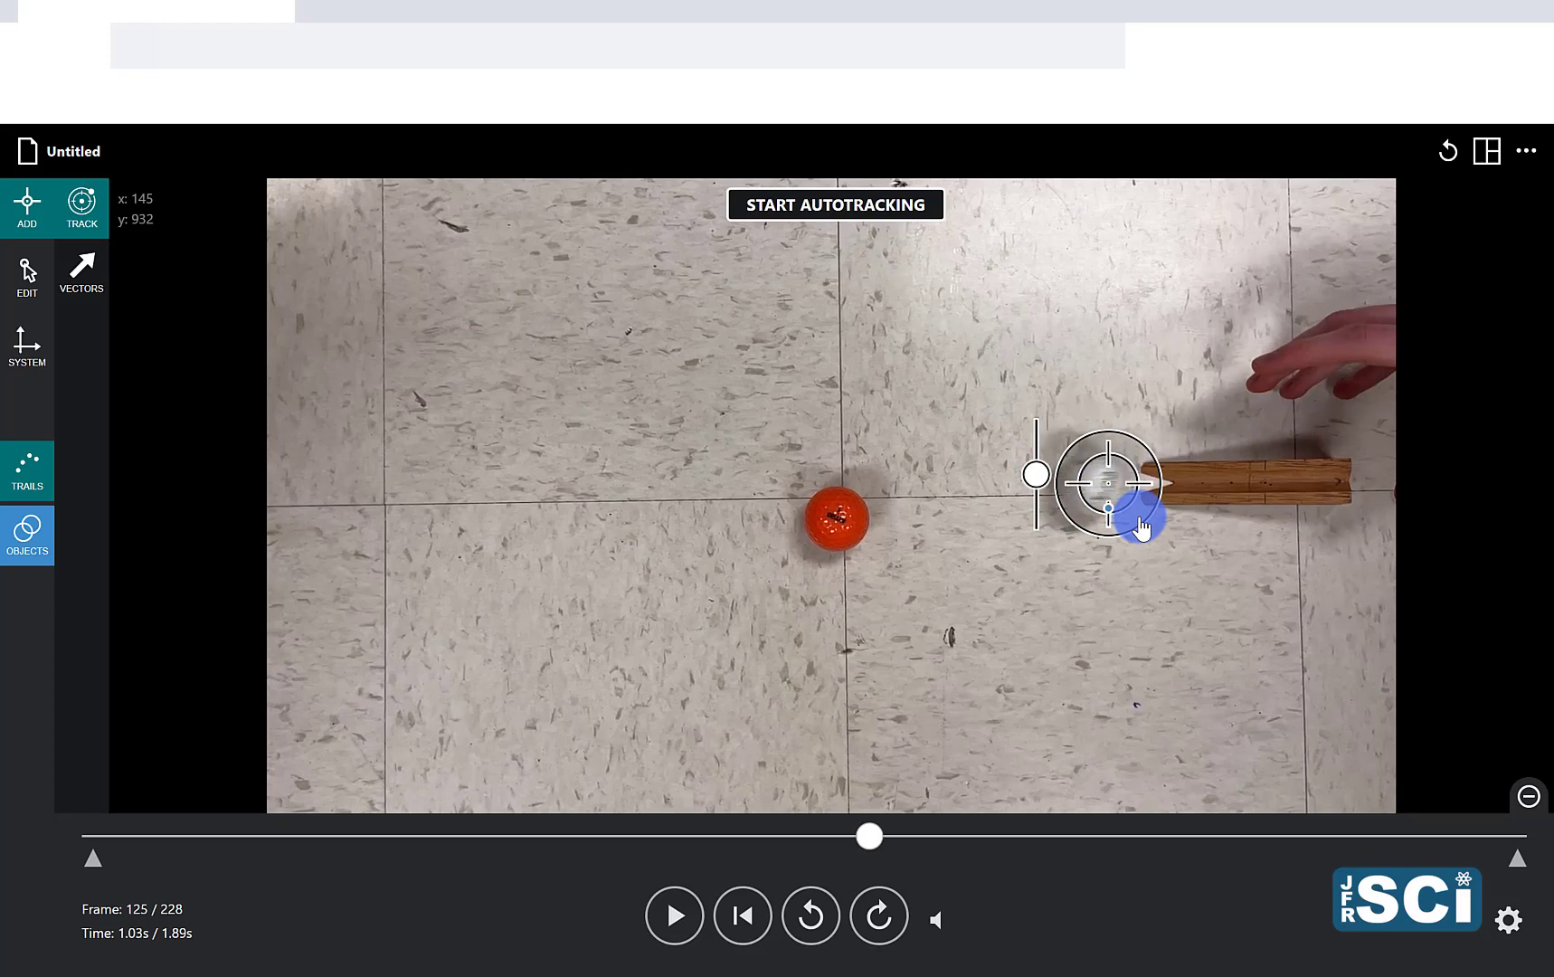
pyautogui.moveTo(1144, 518); pyautogui.dragTo(1050, 538)
pyautogui.click(1125, 526)
pyautogui.click(1105, 527)
pyautogui.click(1087, 535)
pyautogui.click(1077, 535)
pyautogui.click(1060, 535)
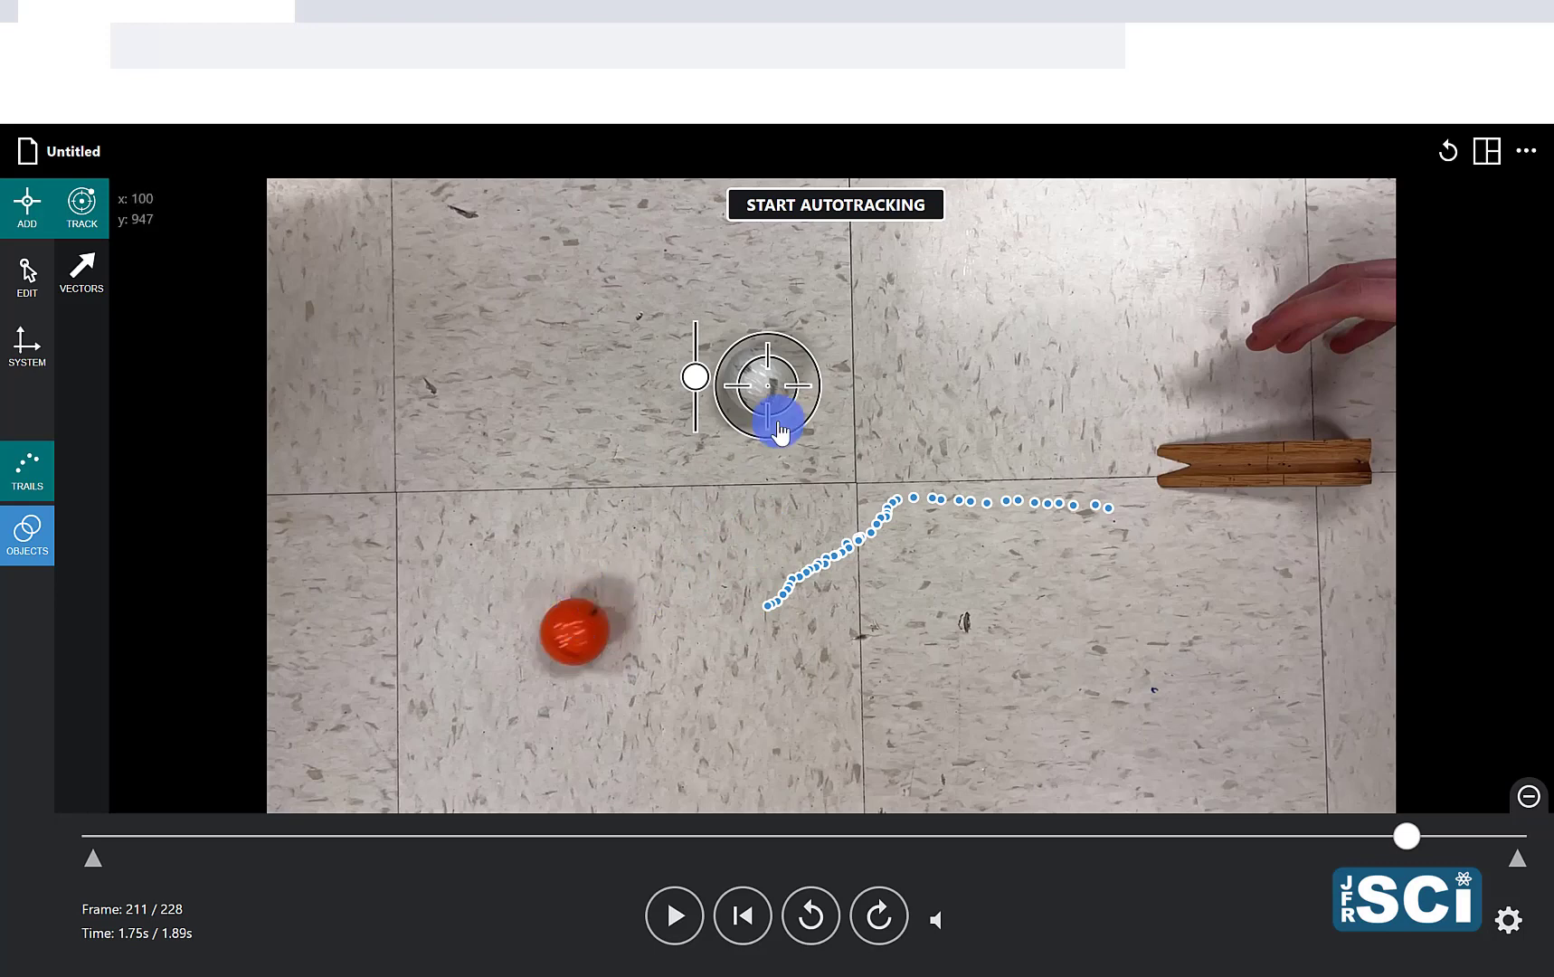
# Step: Move the tracking target onto the orange ball and take the video back to frame 121
pyautogui.moveTo(781, 422); pyautogui.dragTo(597, 694)
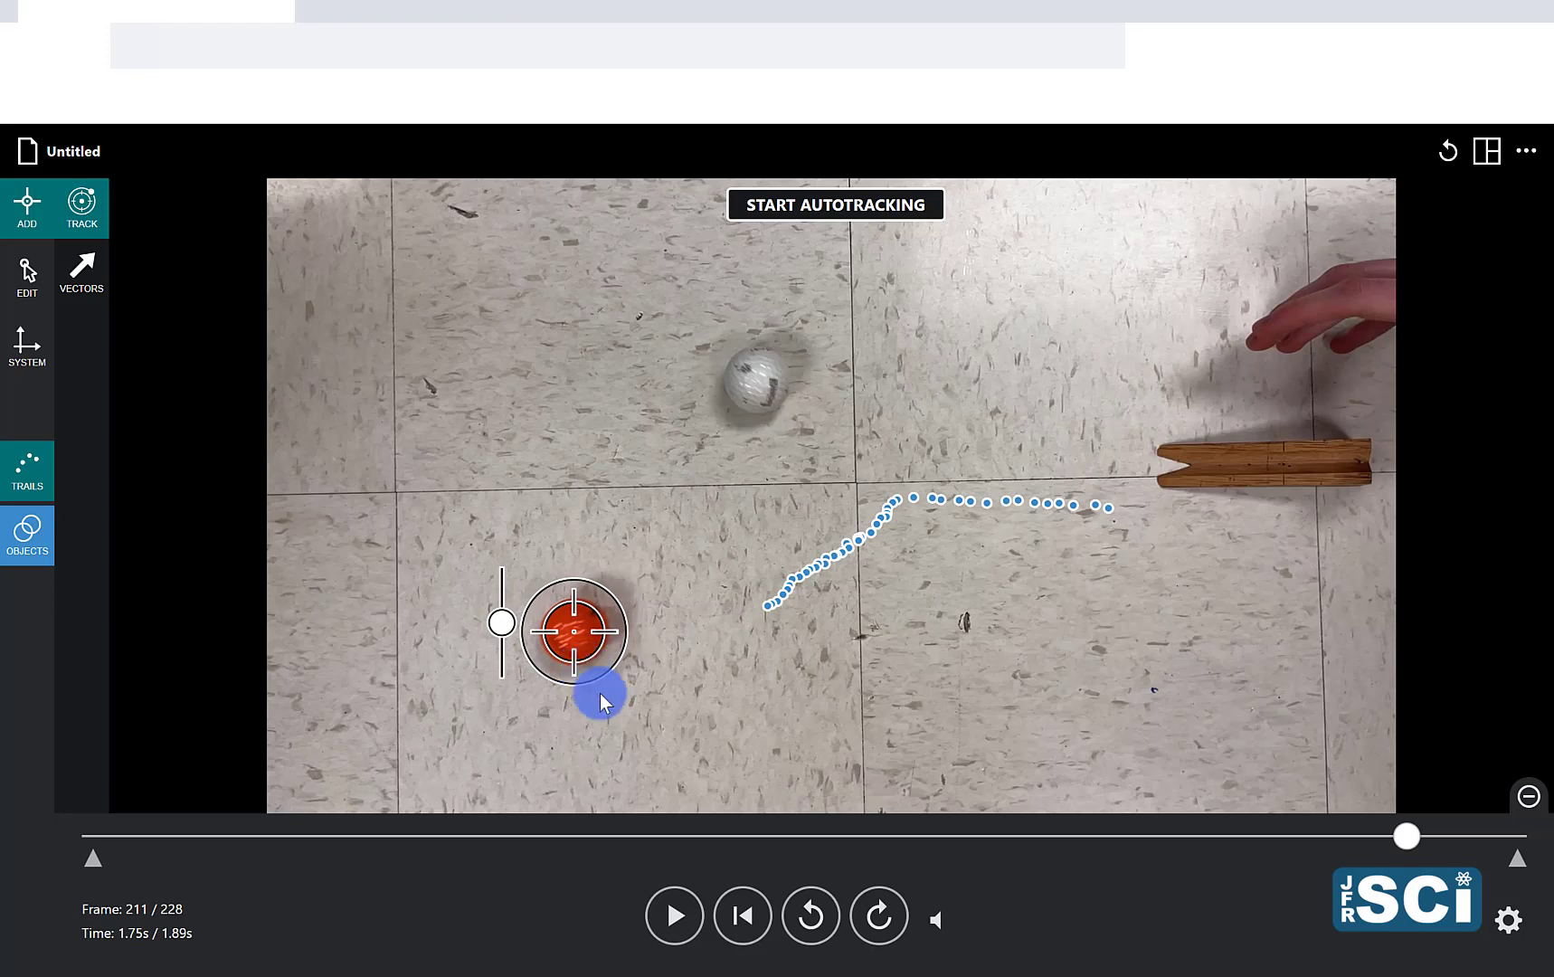
pyautogui.click(738, 916)
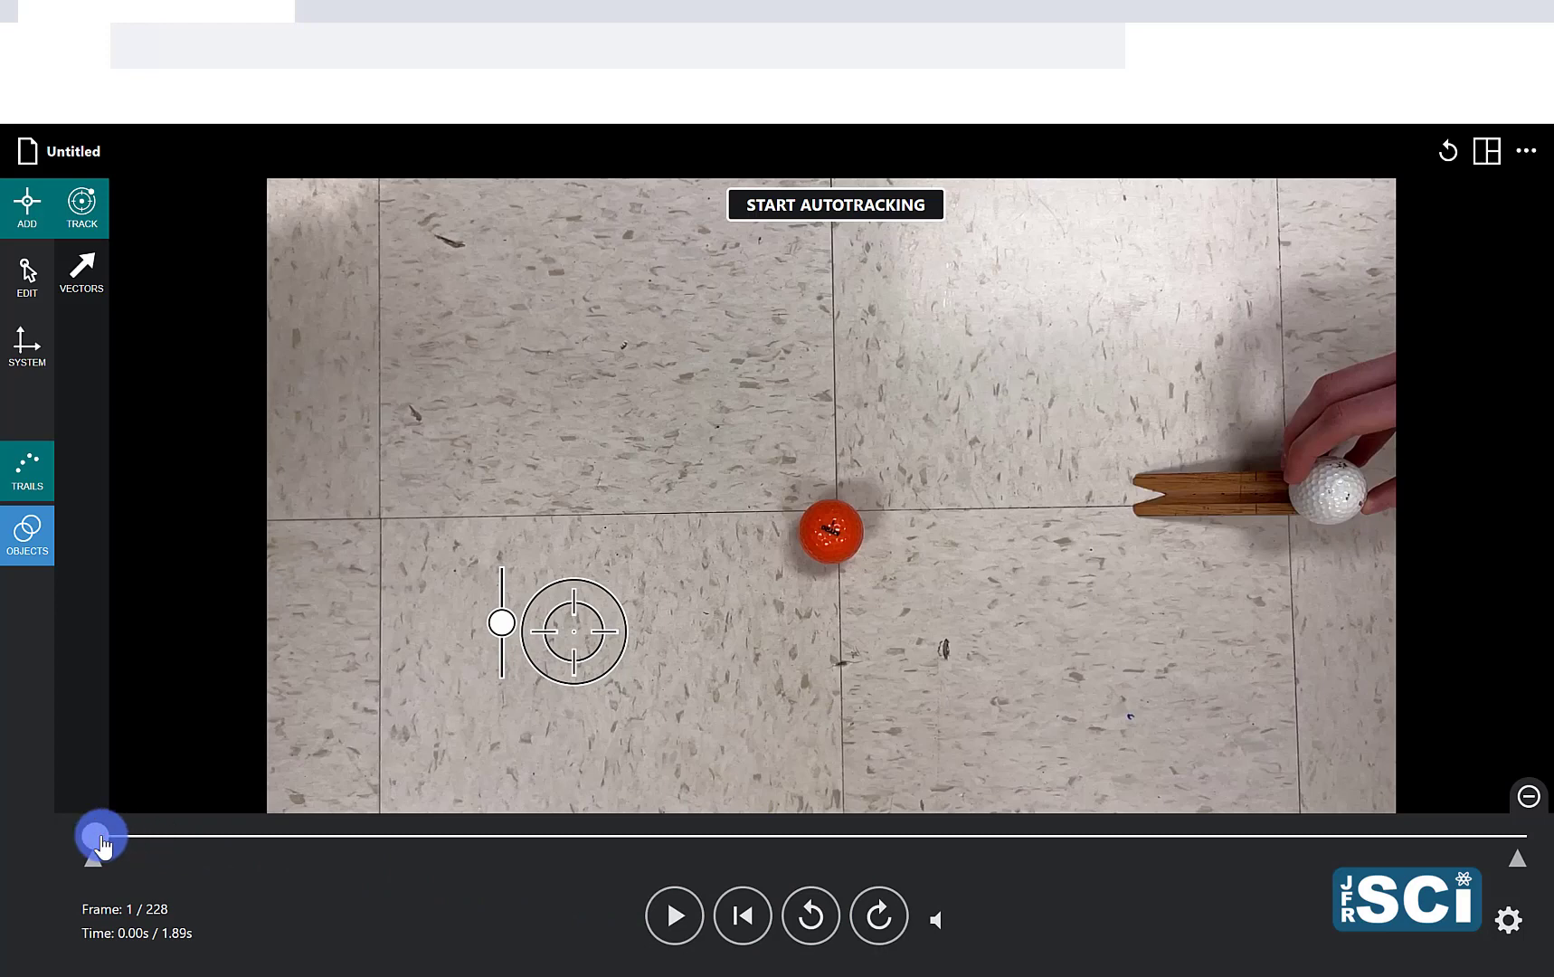
pyautogui.moveTo(97, 841); pyautogui.dragTo(858, 857)
pyautogui.click(823, 926)
pyautogui.click(822, 926)
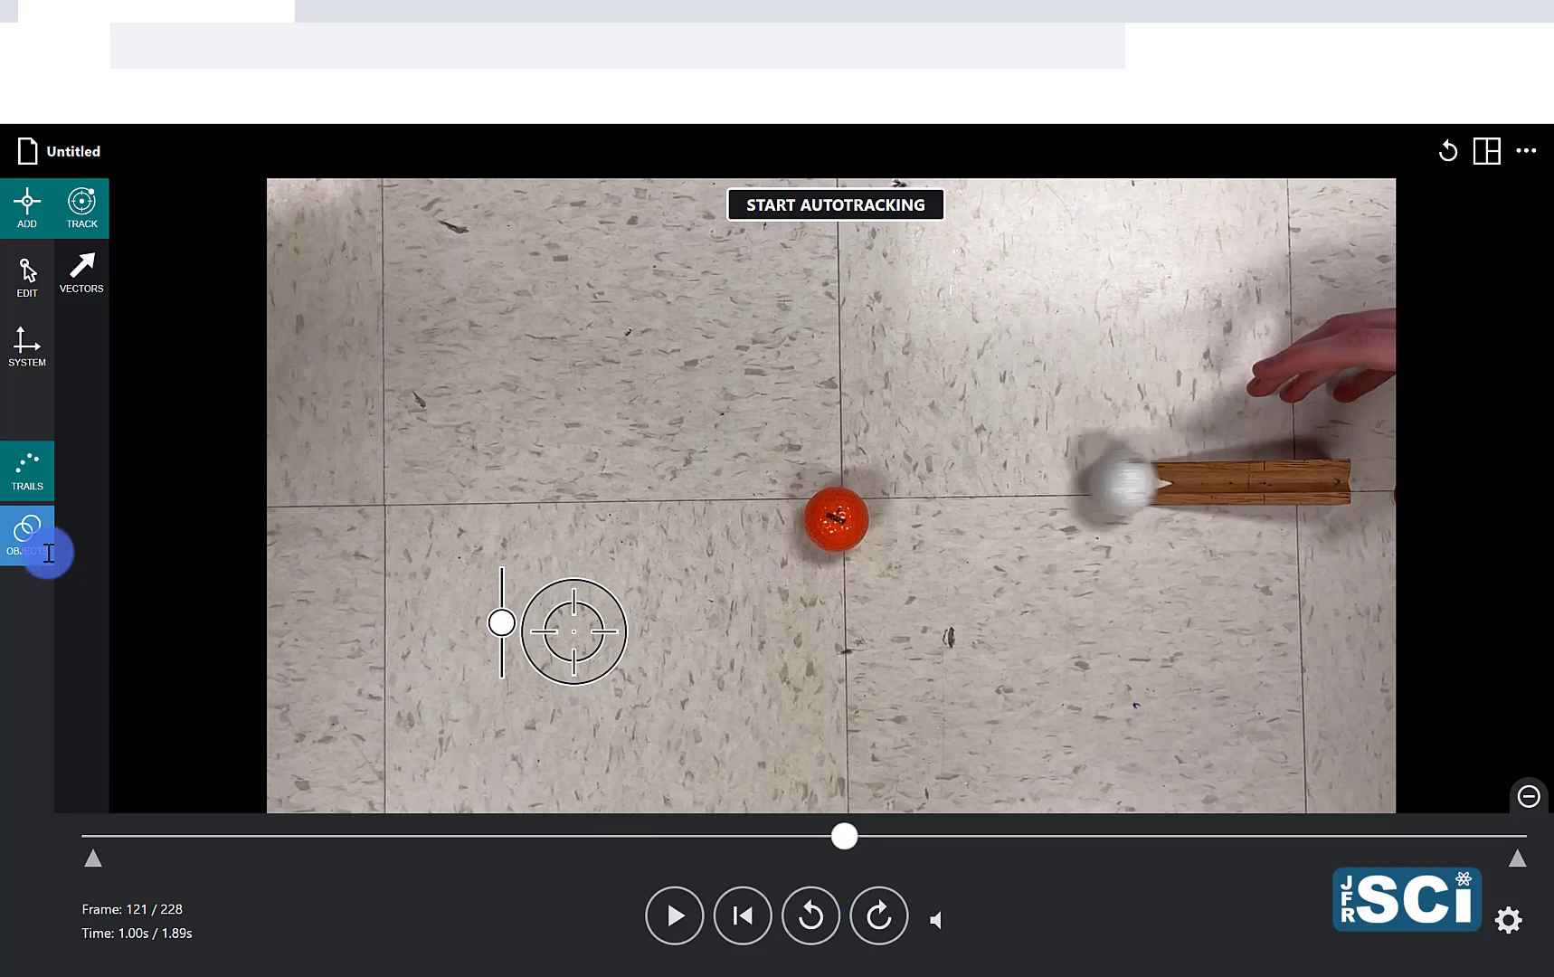
# Step: Add a second tracking object and center the target on the stationary orange ball at frame 121
pyautogui.click(27, 535)
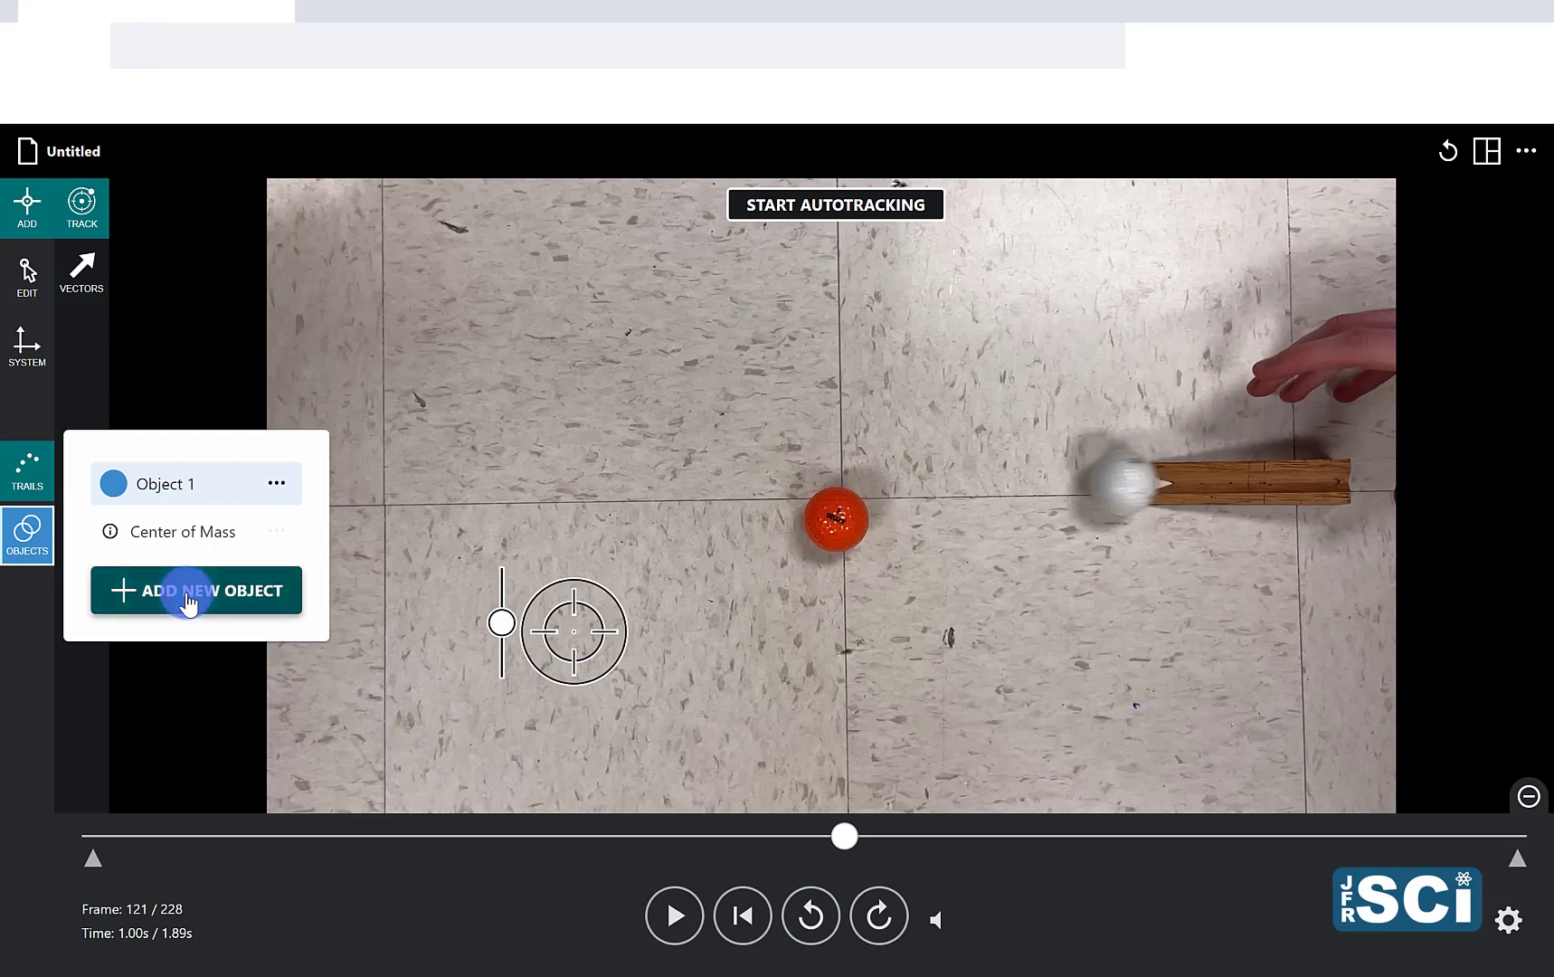
pyautogui.click(188, 604)
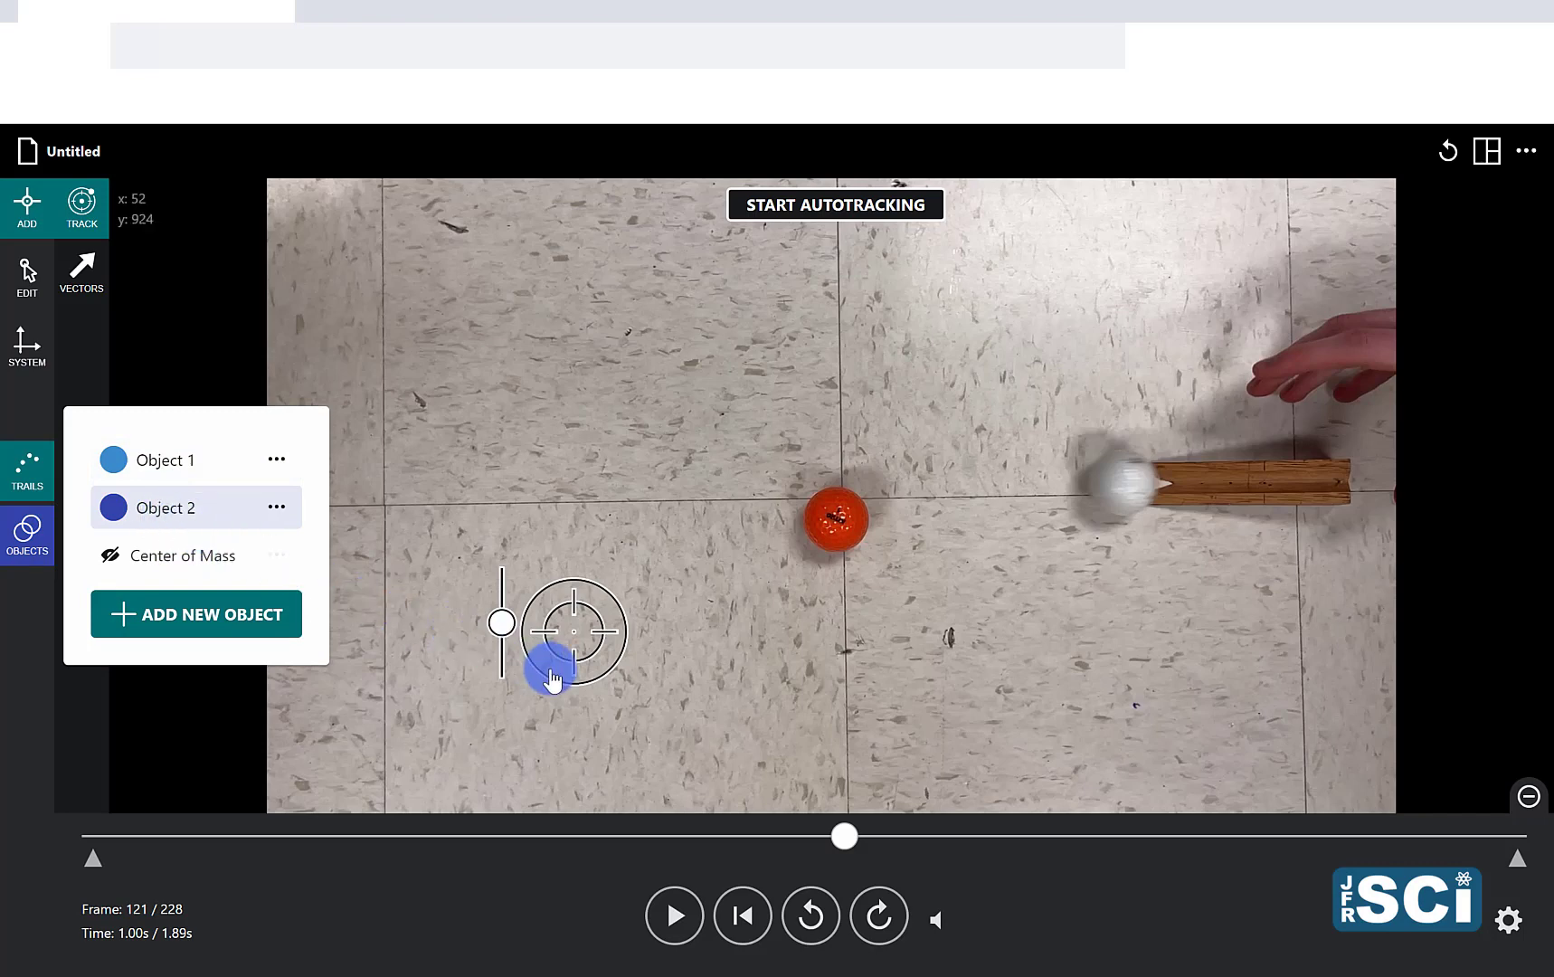
pyautogui.moveTo(579, 663); pyautogui.dragTo(816, 566)
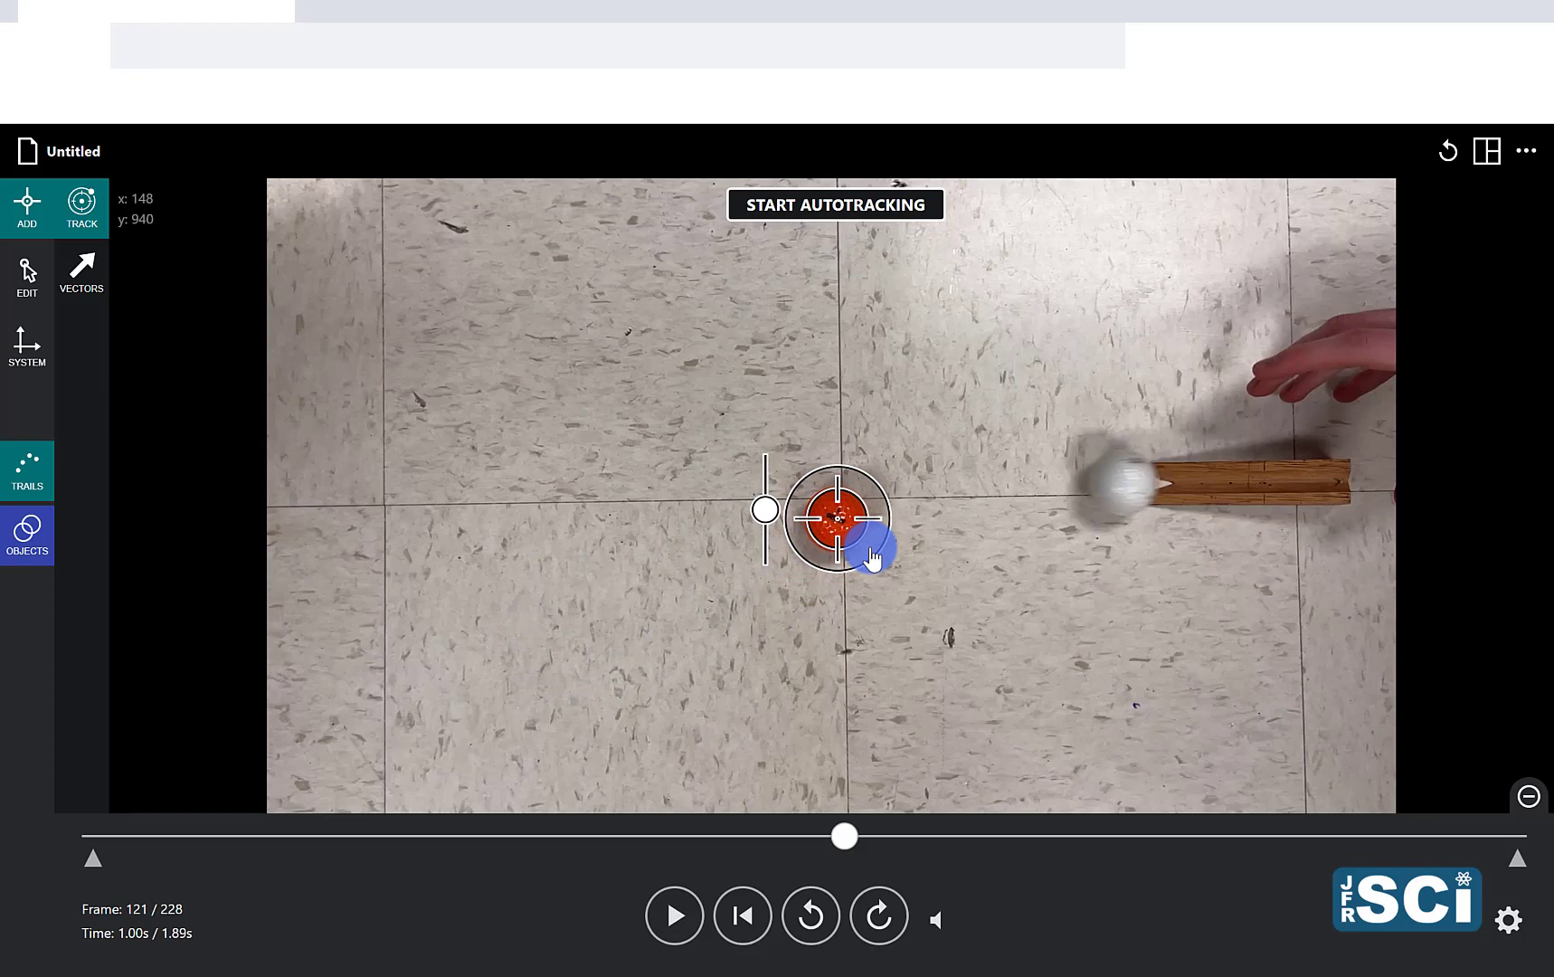
# Step: Mark the orange ball's position every second frame, following it with the target after the collision up to frame 213
pyautogui.press('Right')
pyautogui.press('Right')
pyautogui.press('Right')
pyautogui.press('Right')
pyautogui.press('Right')
pyautogui.press('Right')
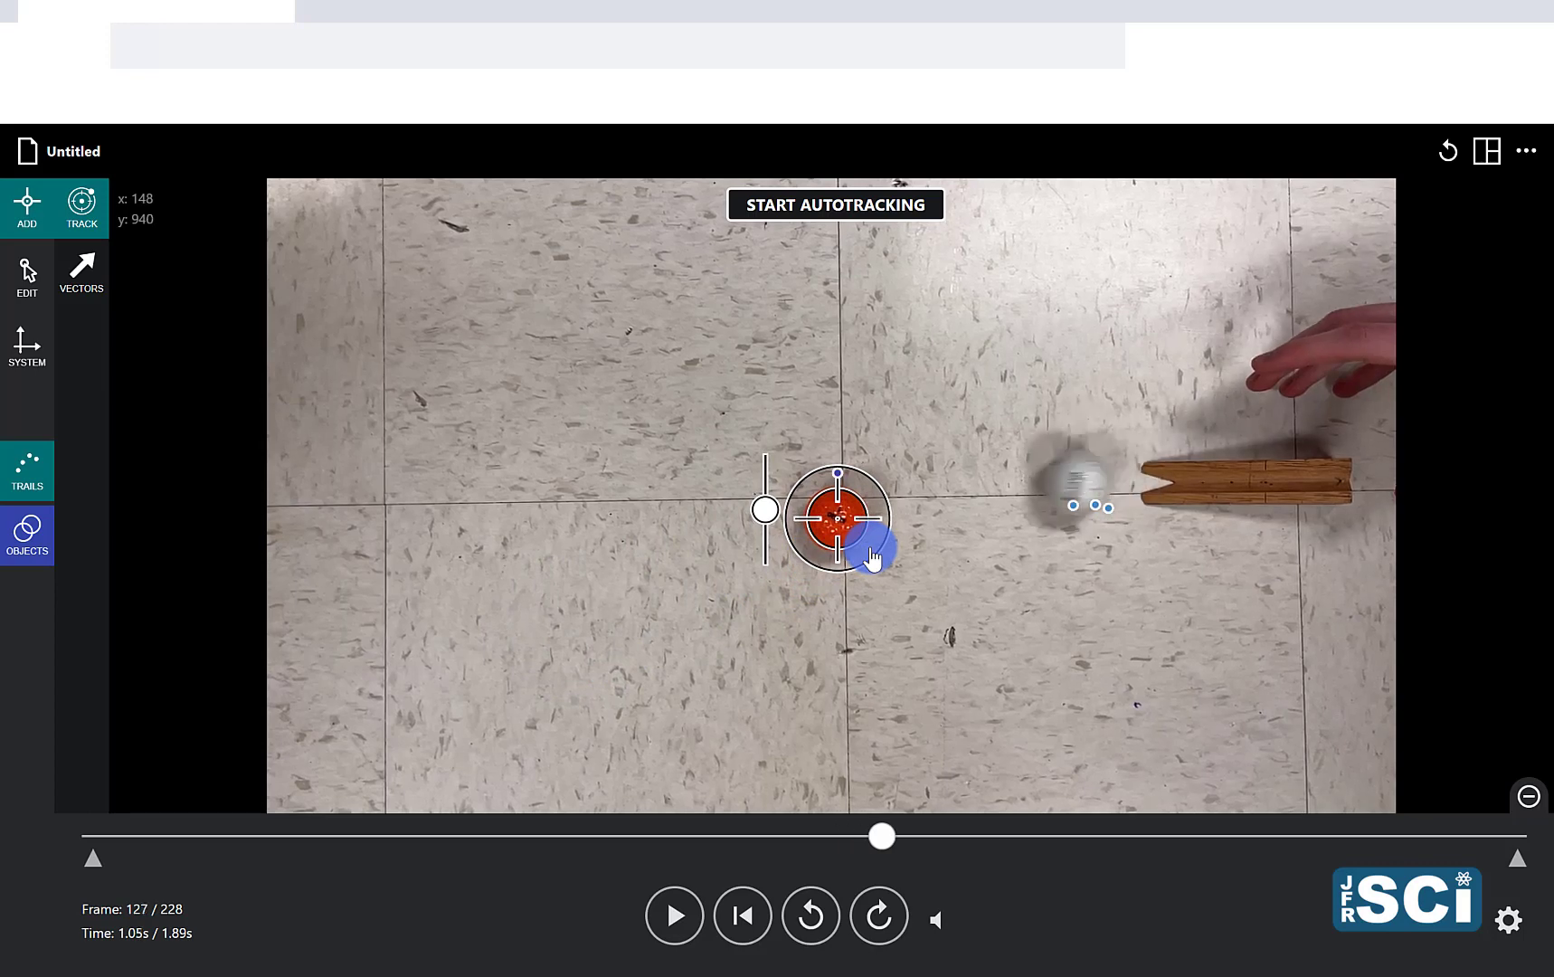
pyautogui.press('Right')
pyautogui.press('Right')
pyautogui.press('Right')
pyautogui.press('Right')
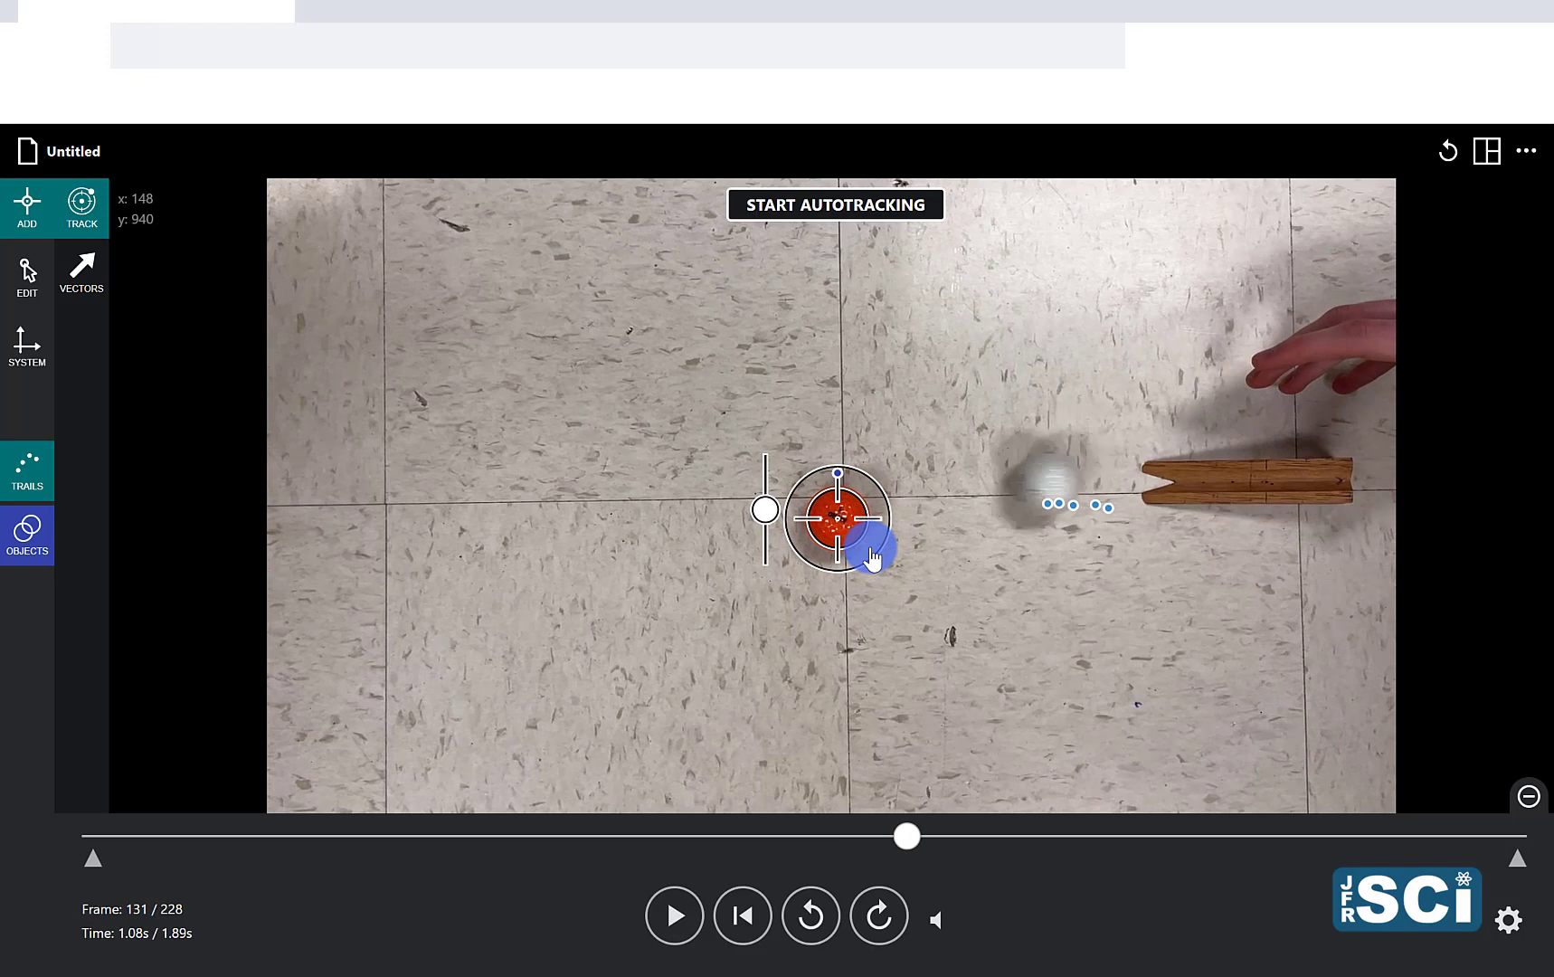
pyautogui.press('Right')
pyautogui.press('Right')
pyautogui.press('Right')
pyautogui.press('Right')
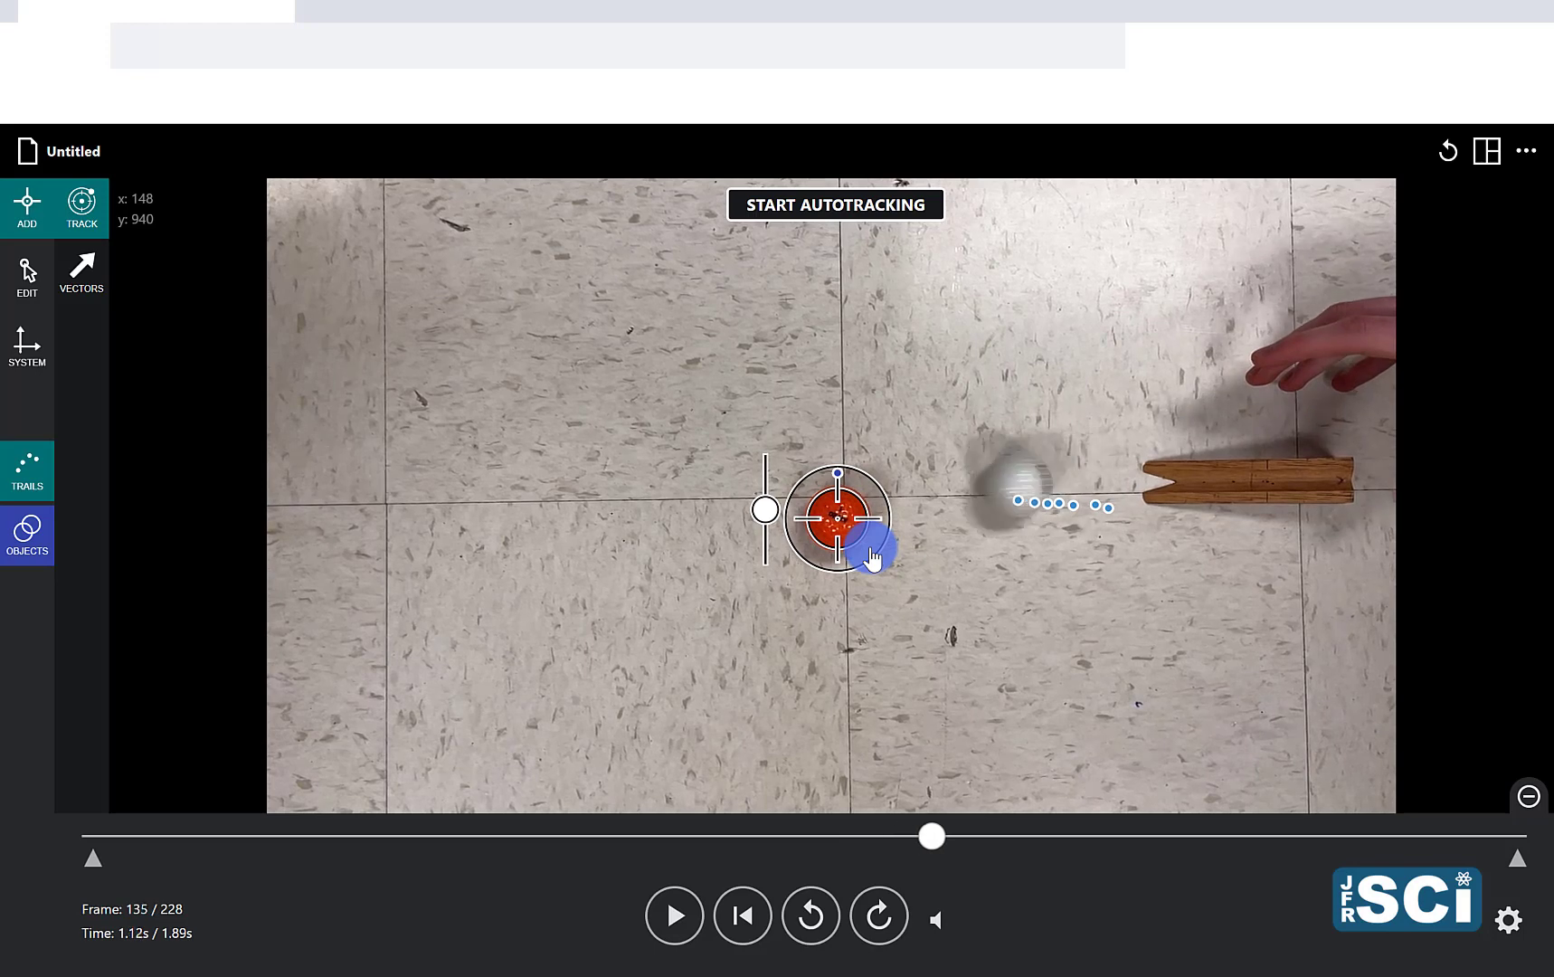
pyautogui.press('Right')
pyautogui.press('Right')
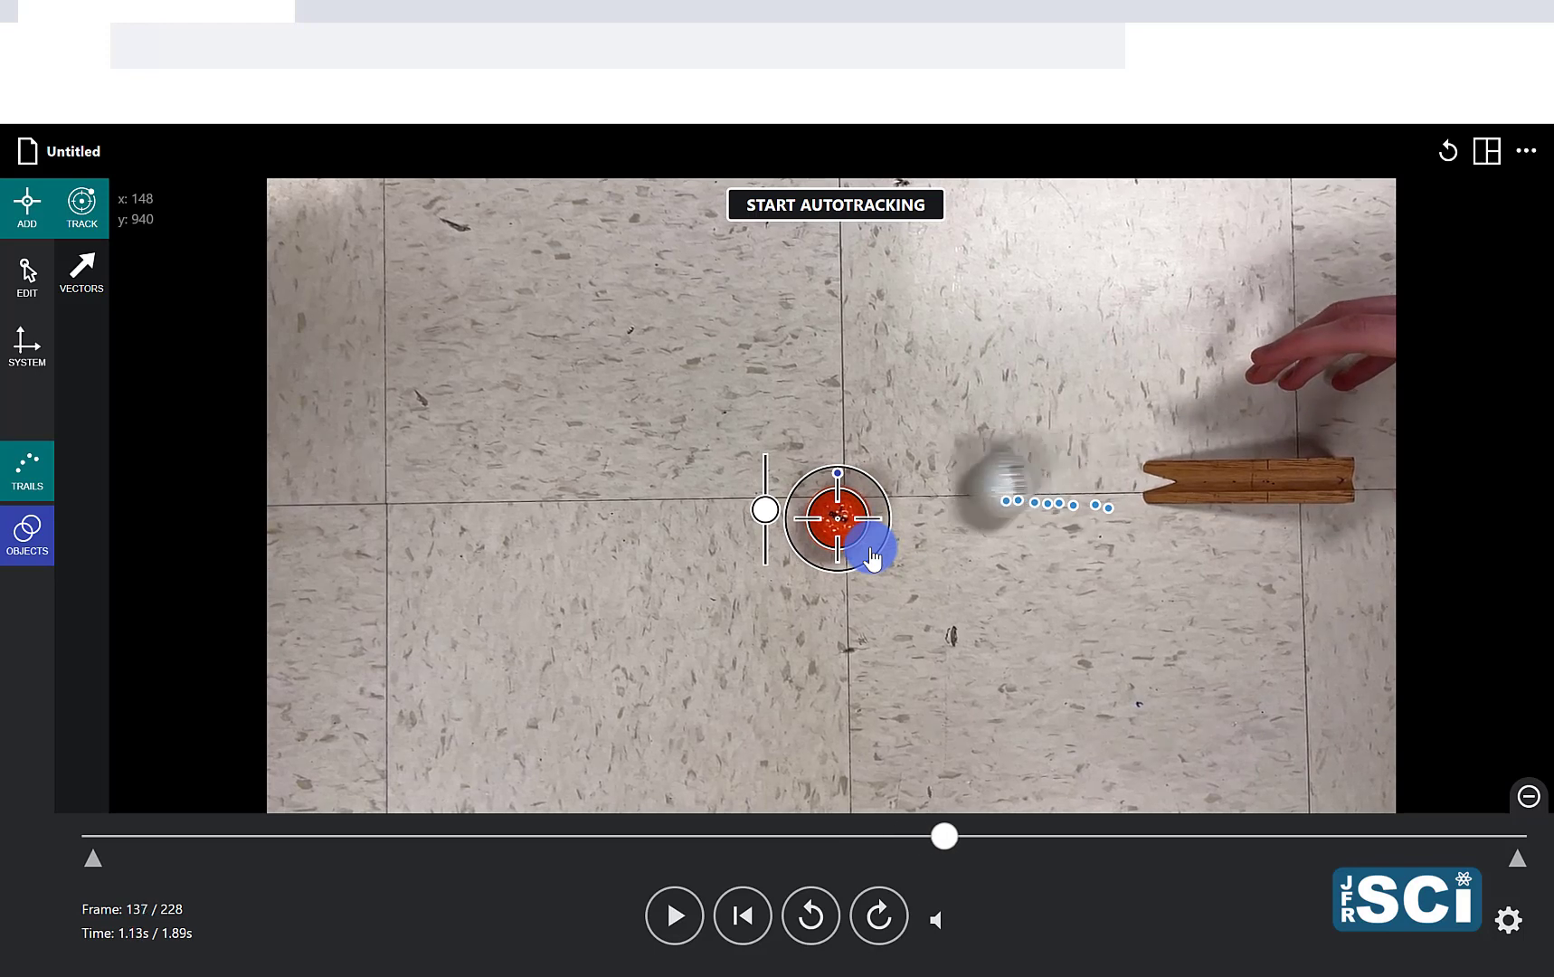
pyautogui.press('Right')
pyautogui.press('Right')
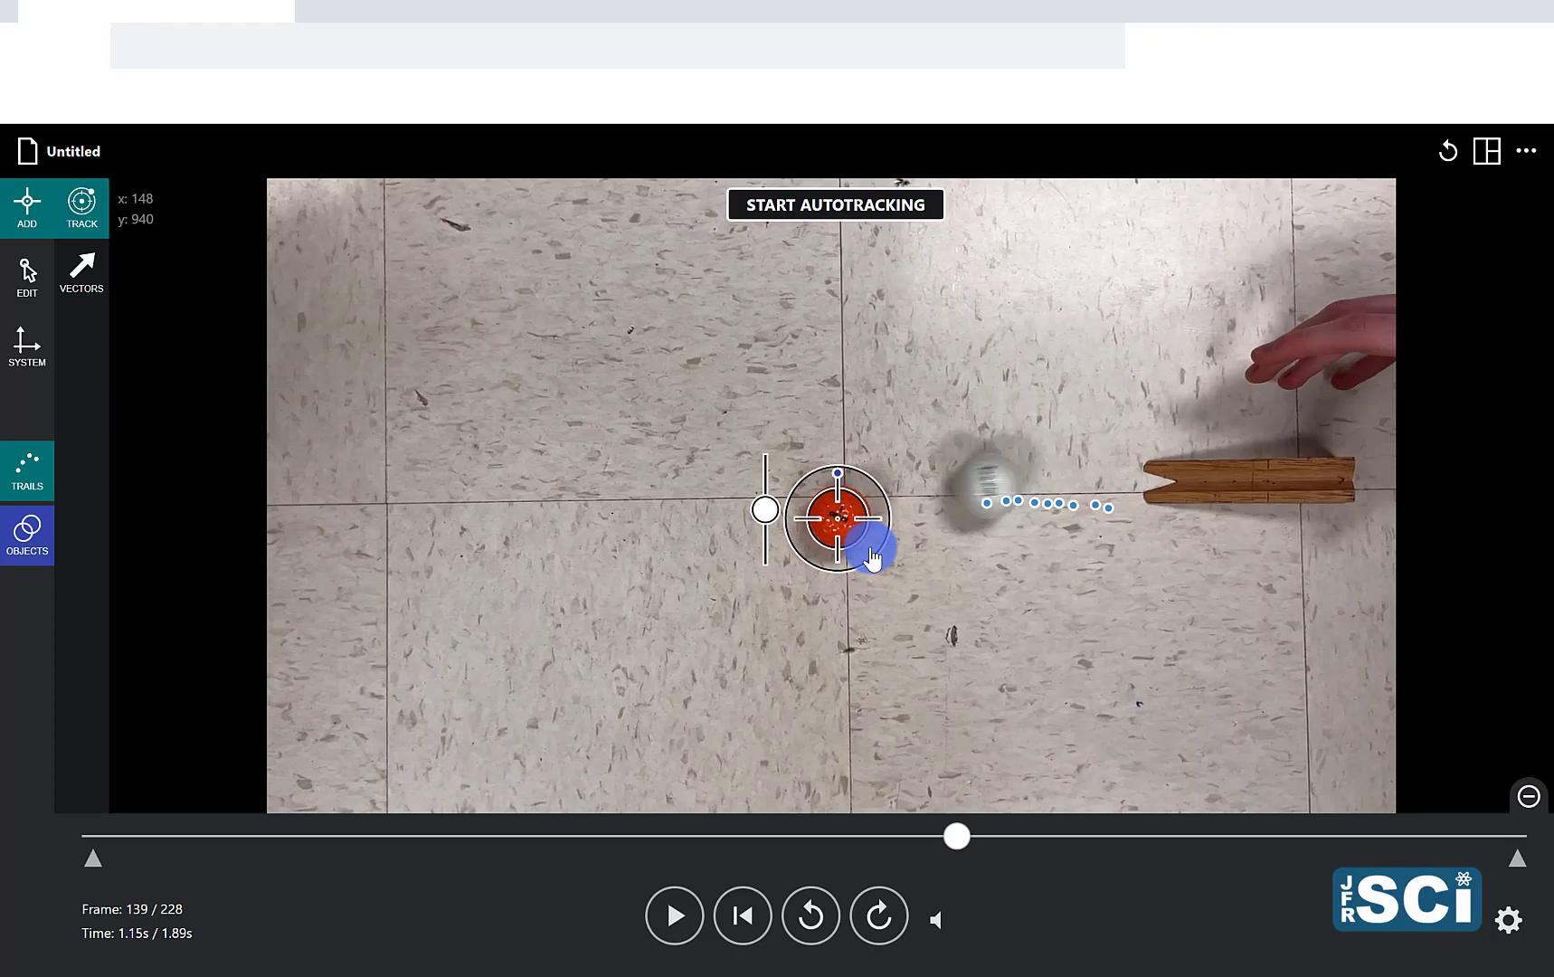
pyautogui.press('Right')
pyautogui.press('Right')
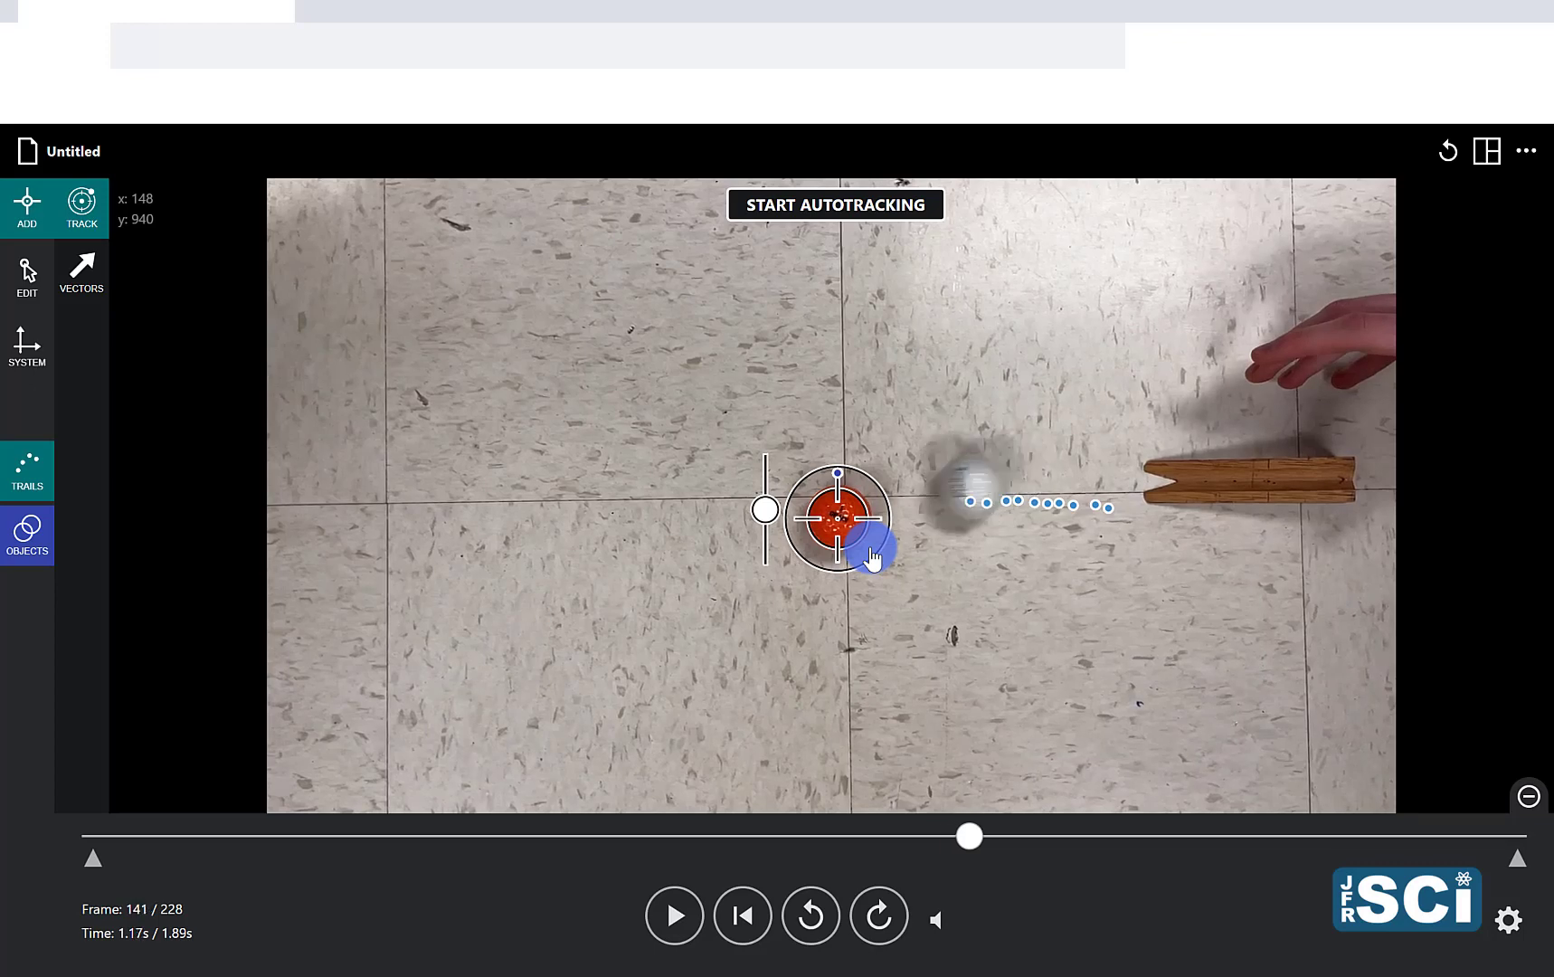
pyautogui.press('Right')
pyautogui.press('Right')
pyautogui.press('Right')
pyautogui.press('Right')
pyautogui.press('Right')
pyautogui.press('Right')
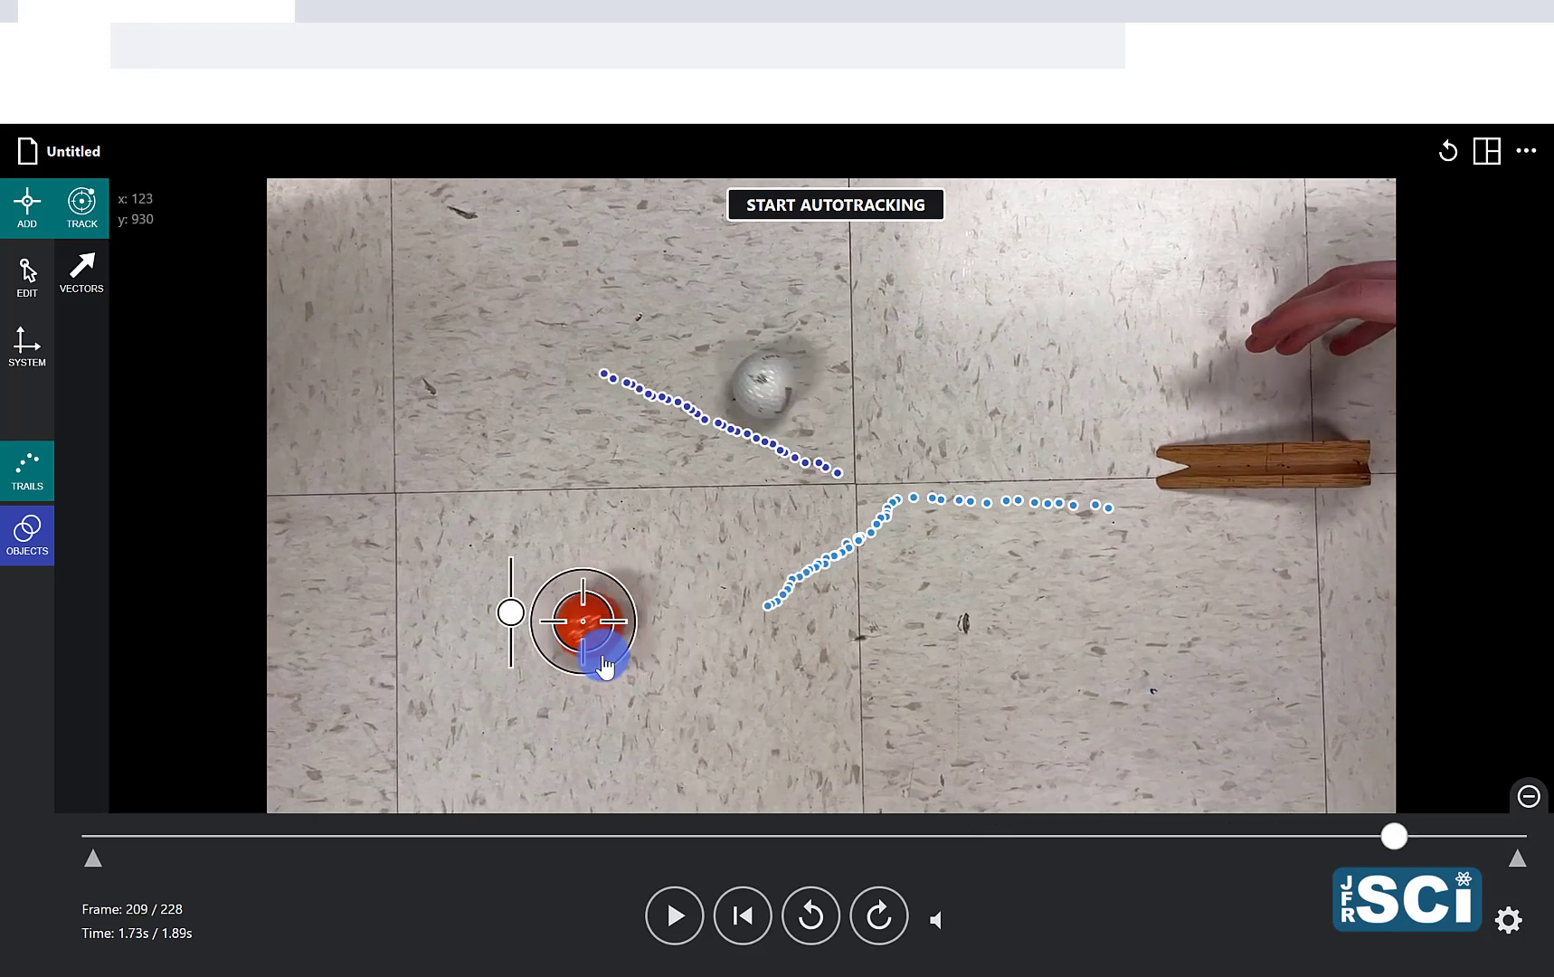
pyautogui.press('Right')
pyautogui.press('Right')
pyautogui.press('Right')
pyautogui.press('Right')
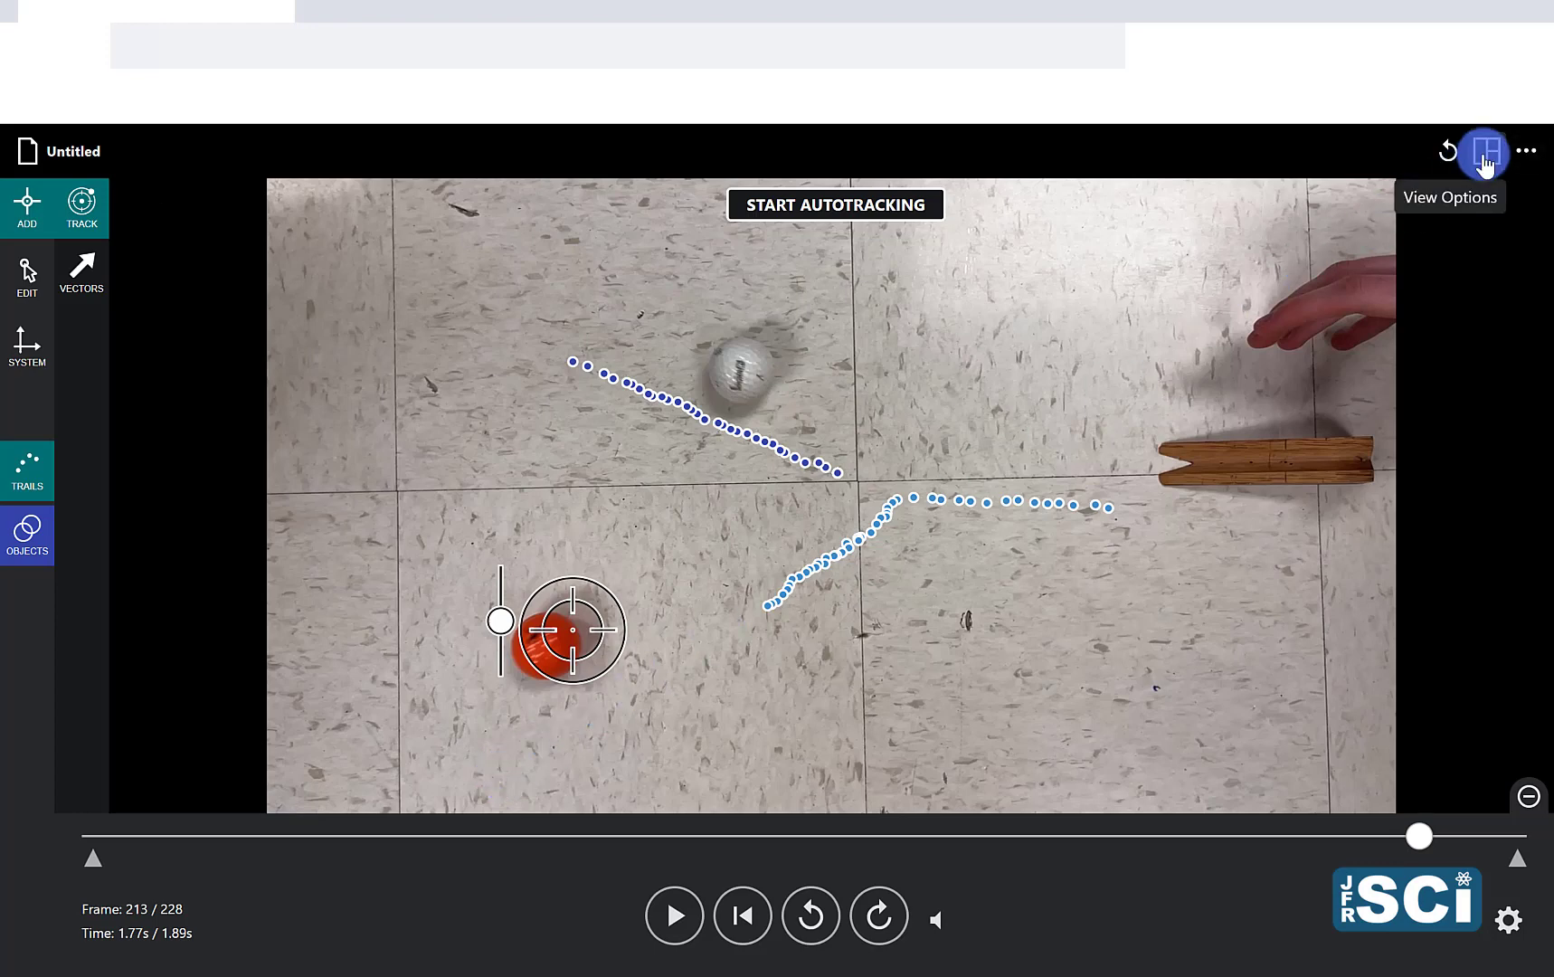
# Step: Hide the video and show the data as 2 graphs
pyautogui.click(1484, 160)
pyautogui.click(1343, 210)
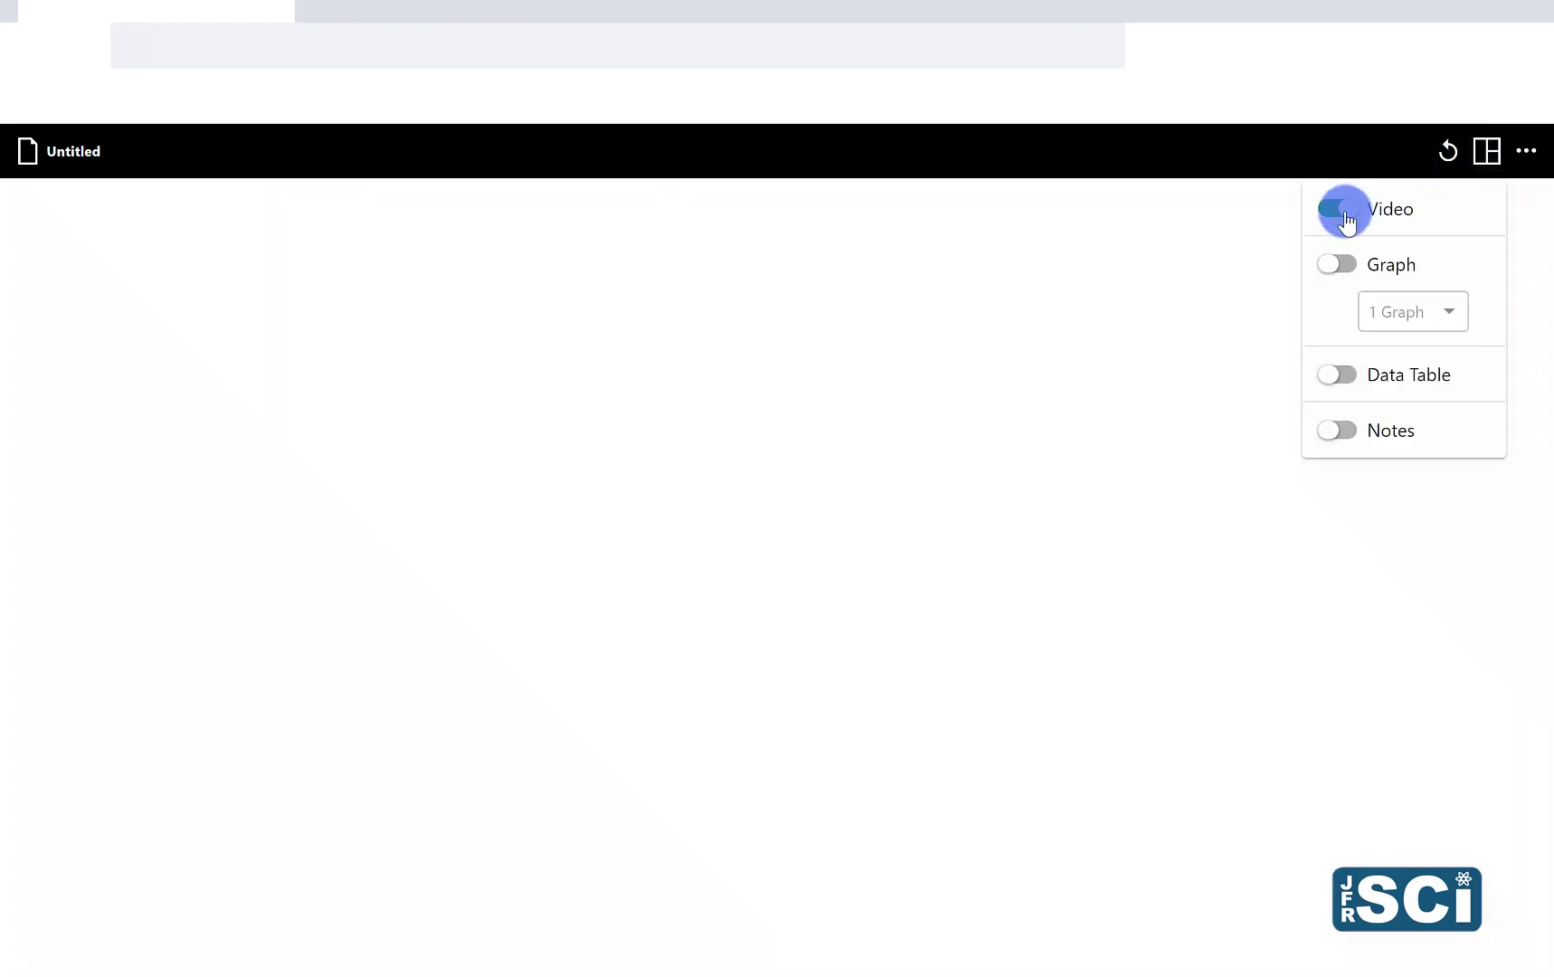
pyautogui.click(1346, 266)
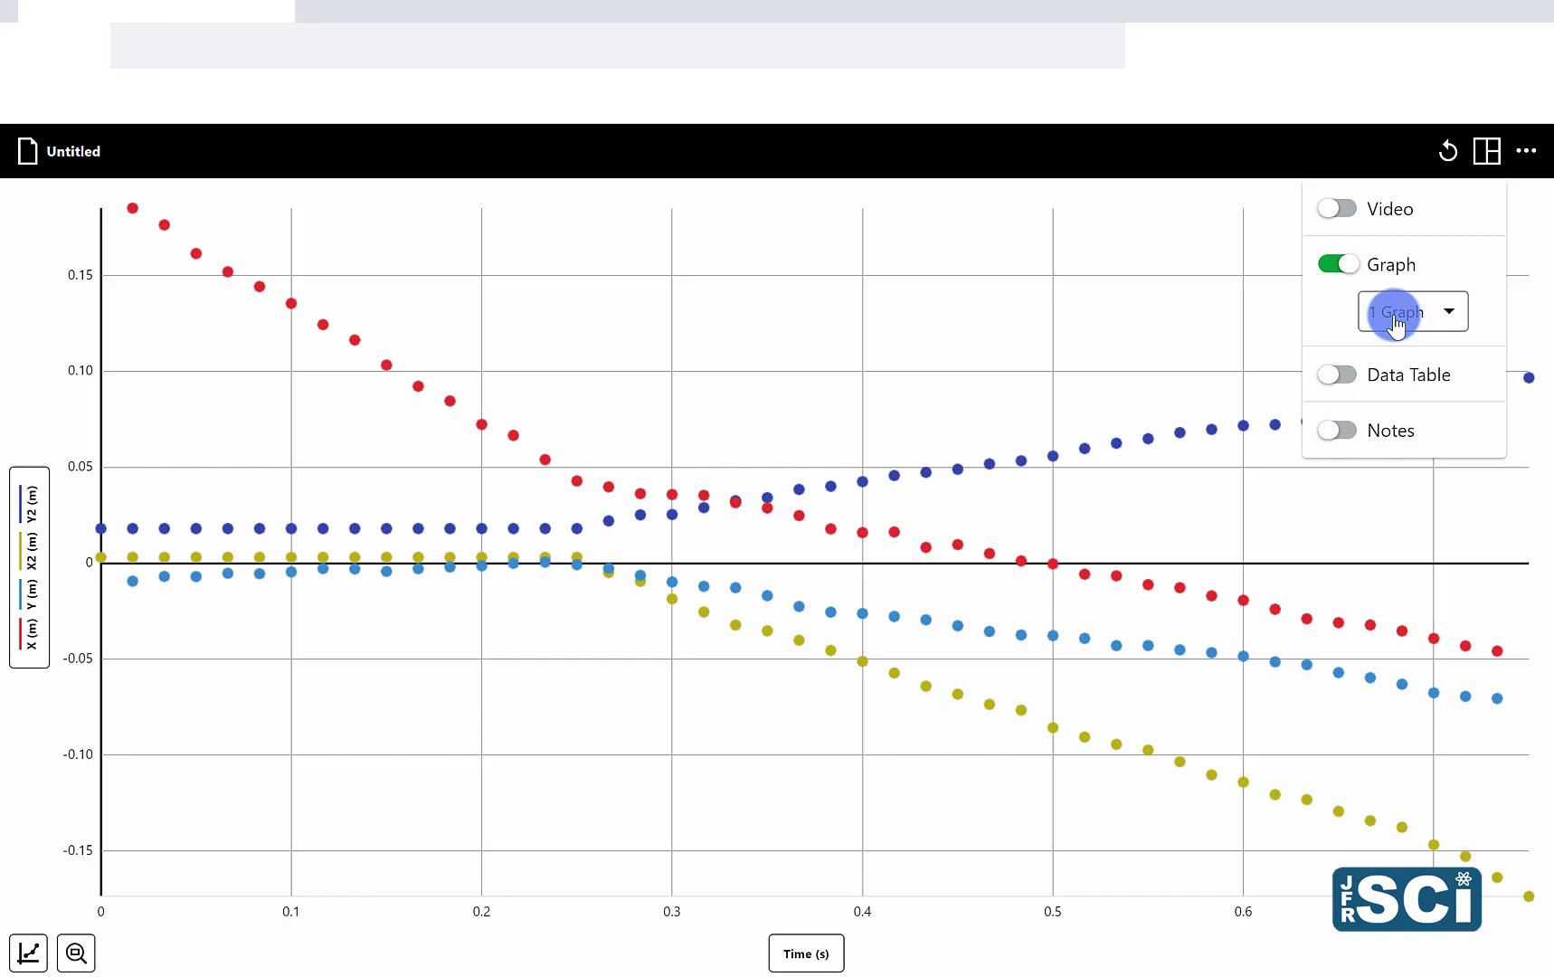
pyautogui.click(1396, 317)
pyautogui.click(1383, 359)
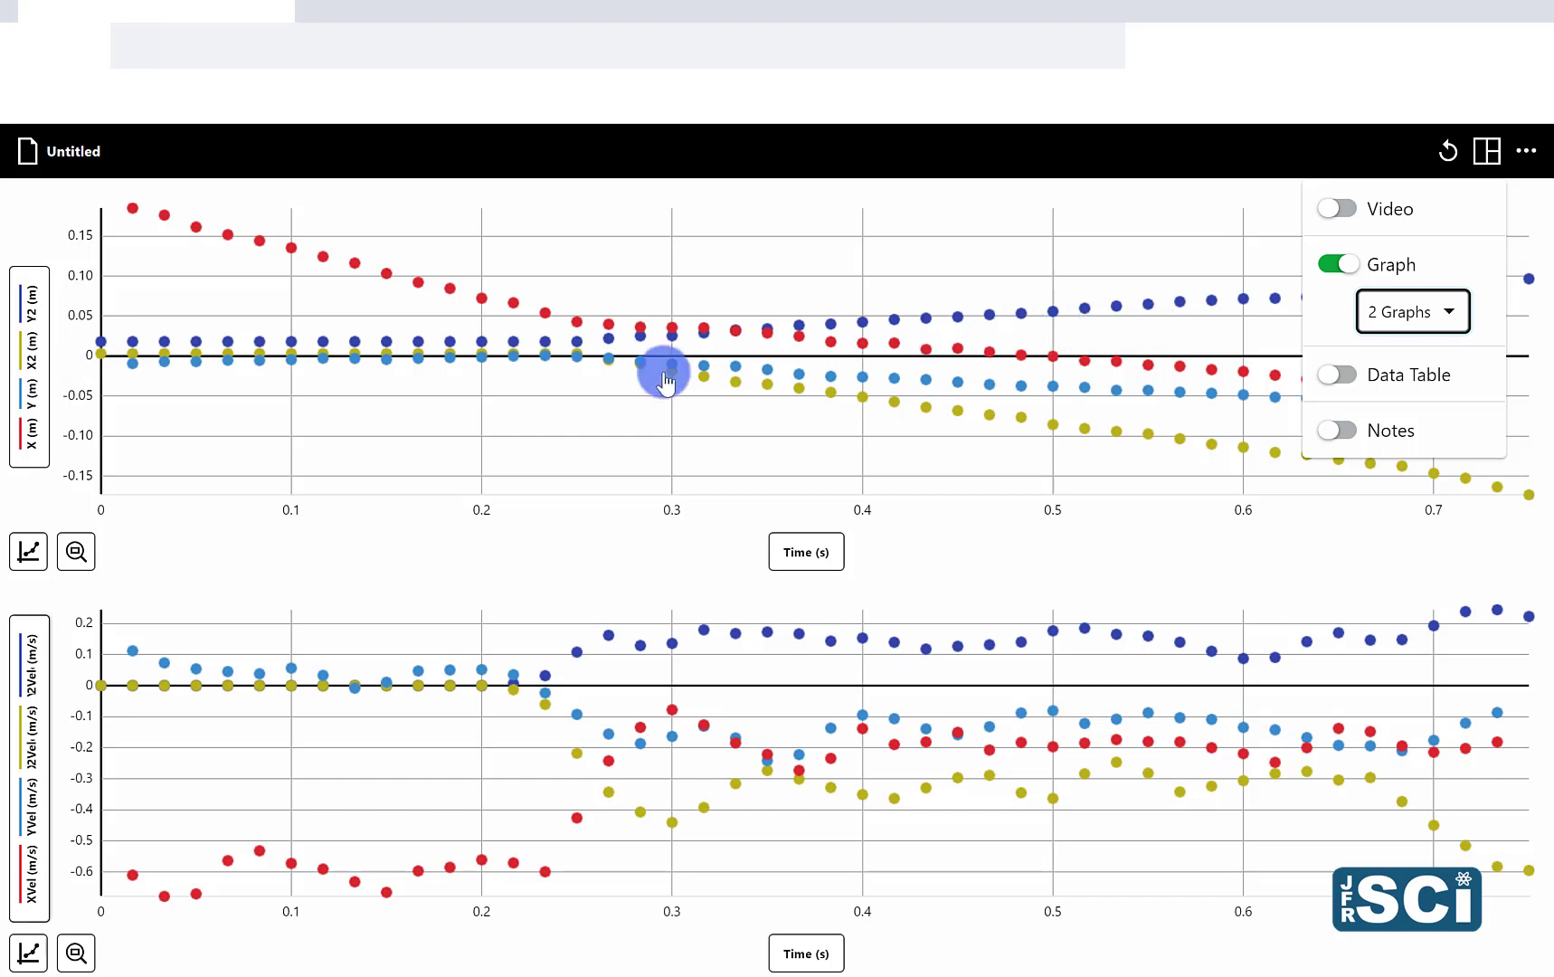
# Step: Rename the first ball's X column in the data set as "Ball 1: Horizontal Position"
pyautogui.click(34, 433)
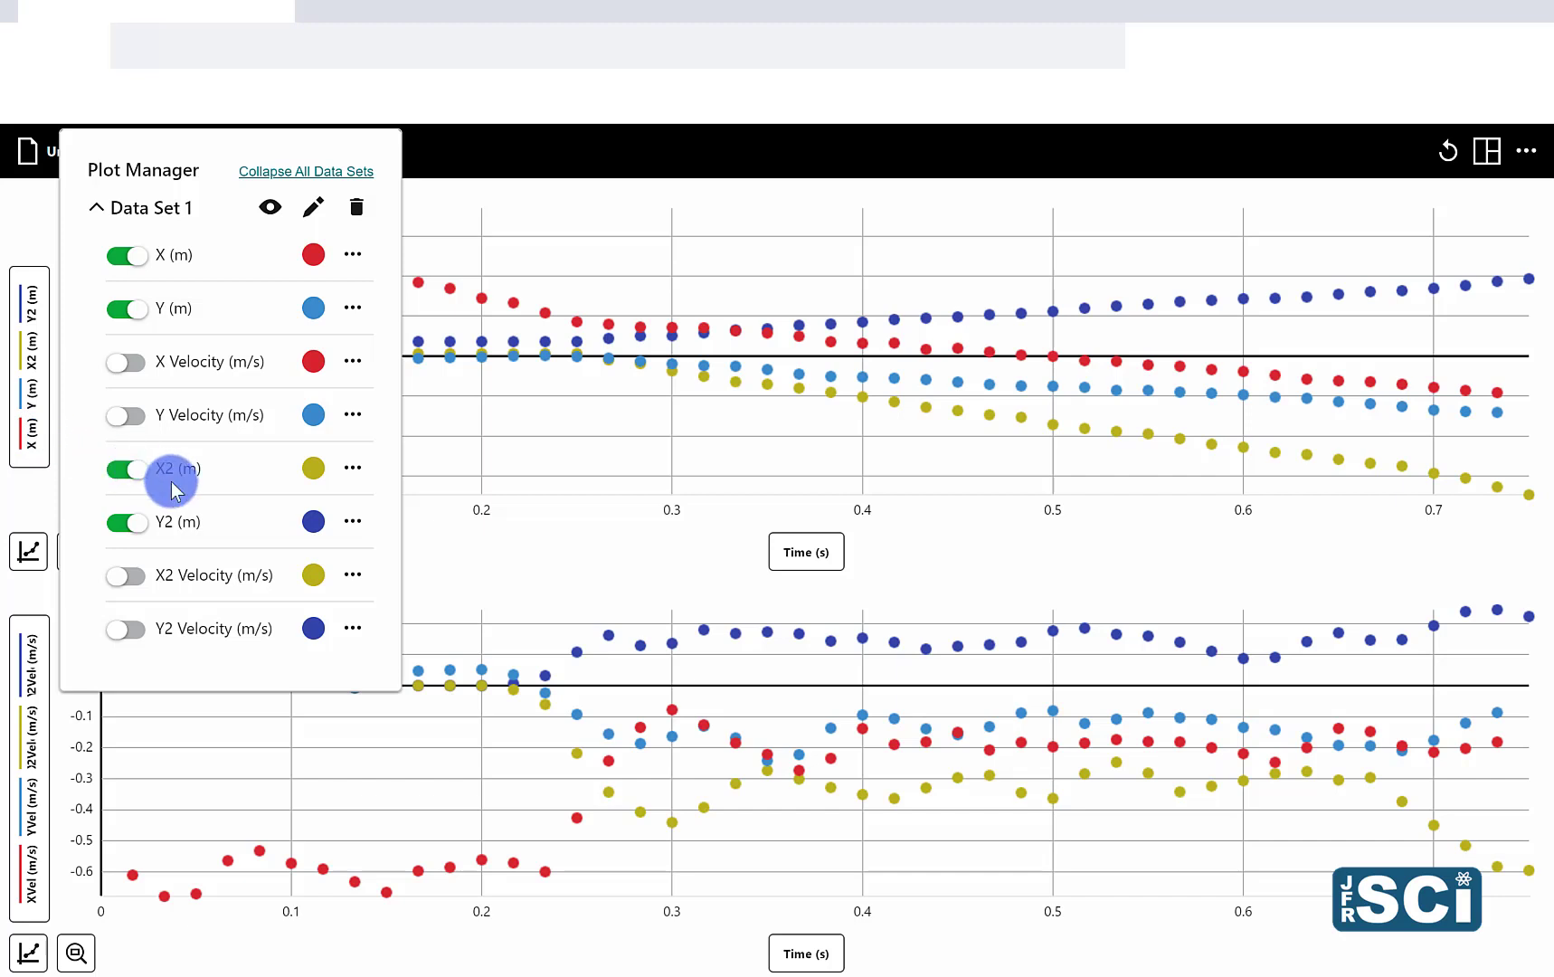
pyautogui.click(351, 262)
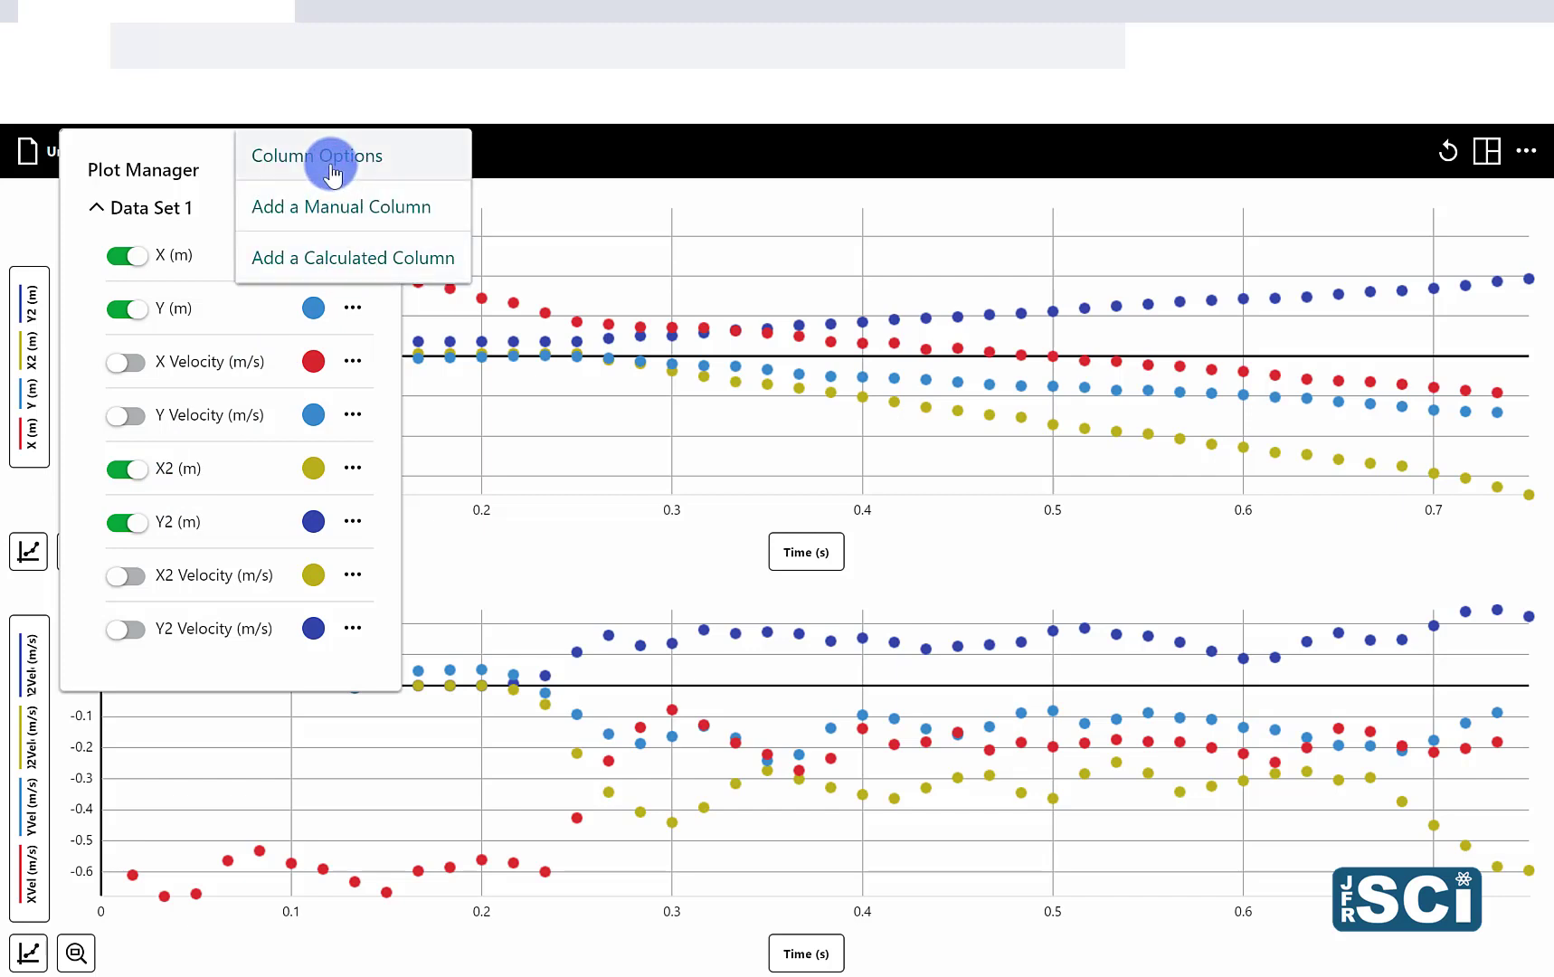
pyautogui.click(333, 172)
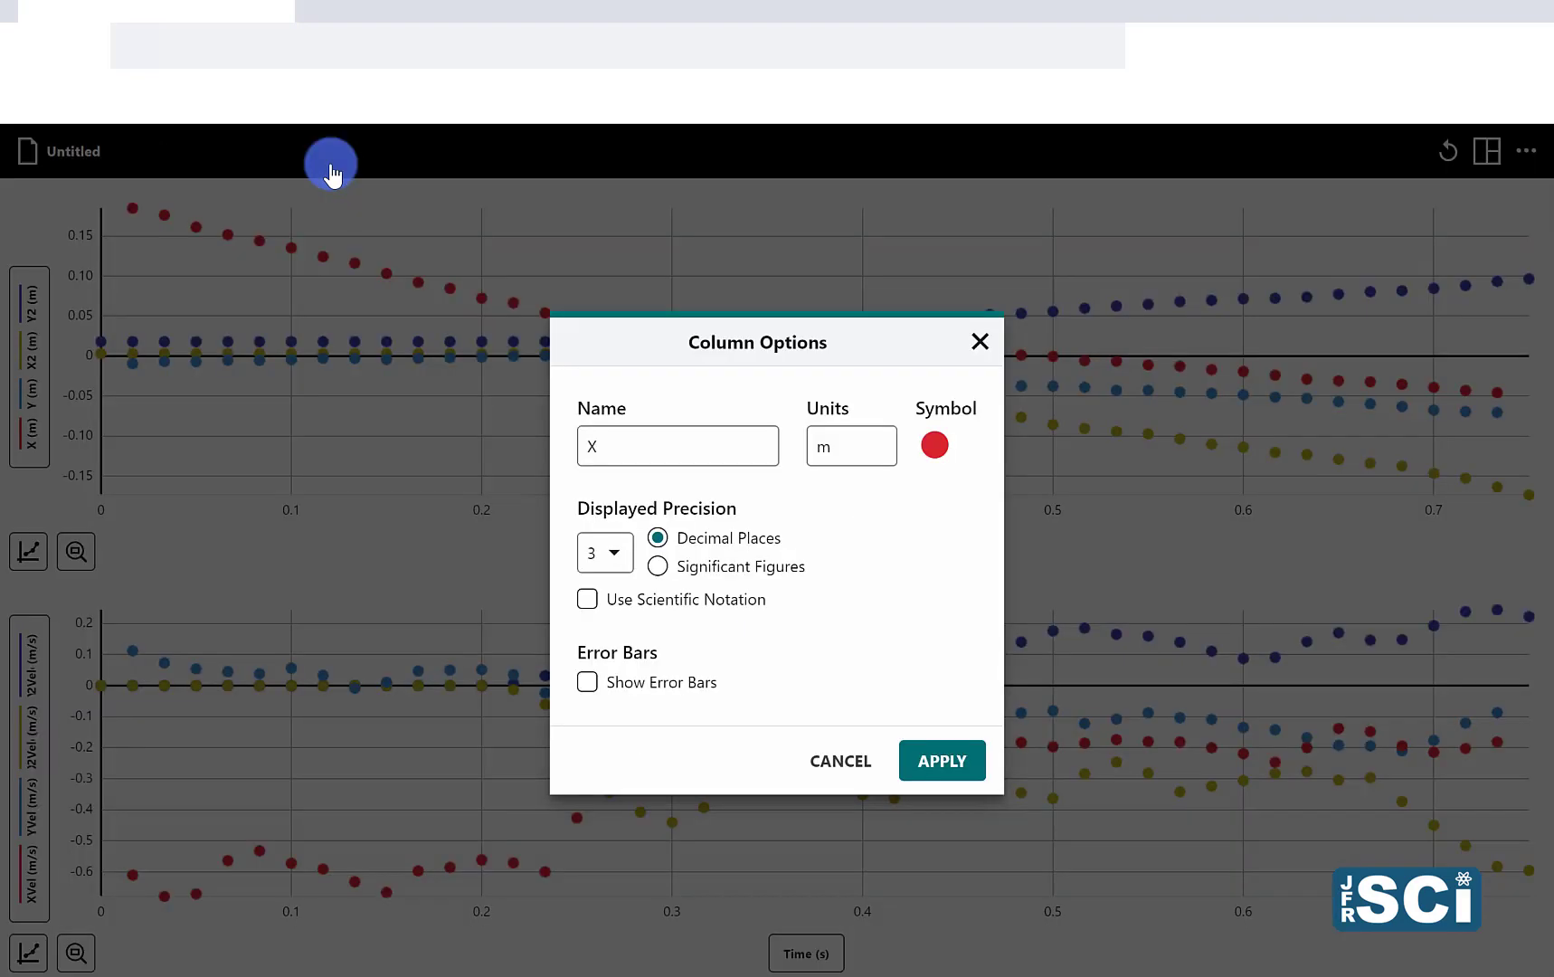
pyautogui.click(733, 455)
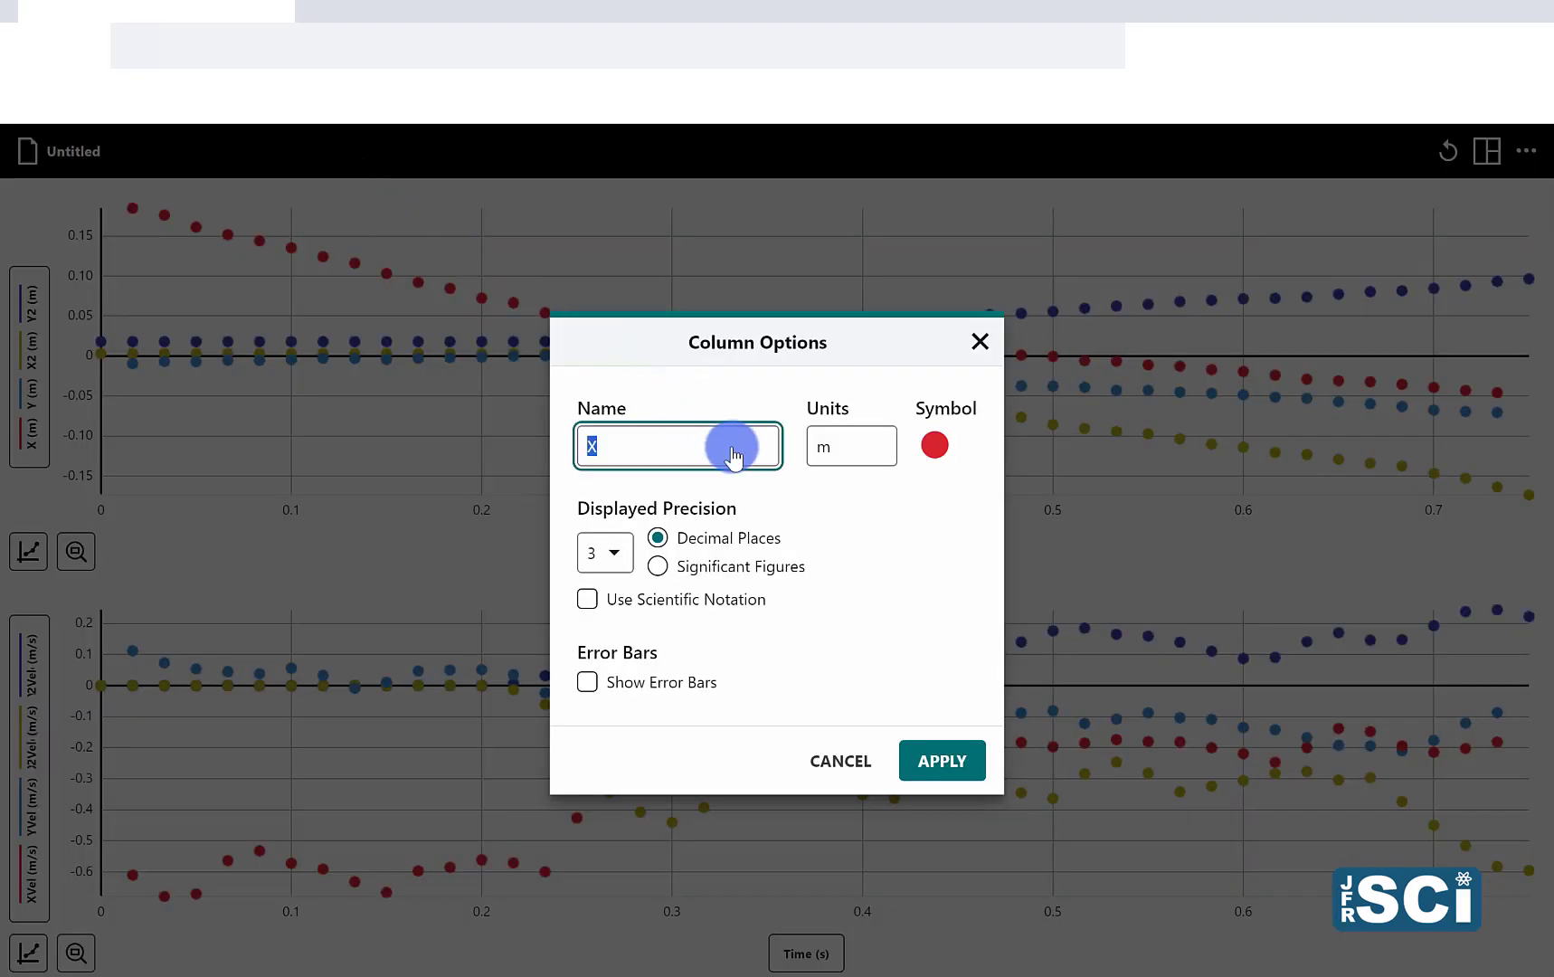
pyautogui.write('Ball 1: Hoir')
pyautogui.press('BackSpace')
pyautogui.press('BackSpace')
pyautogui.write('rizontal Position')
pyautogui.click(943, 758)
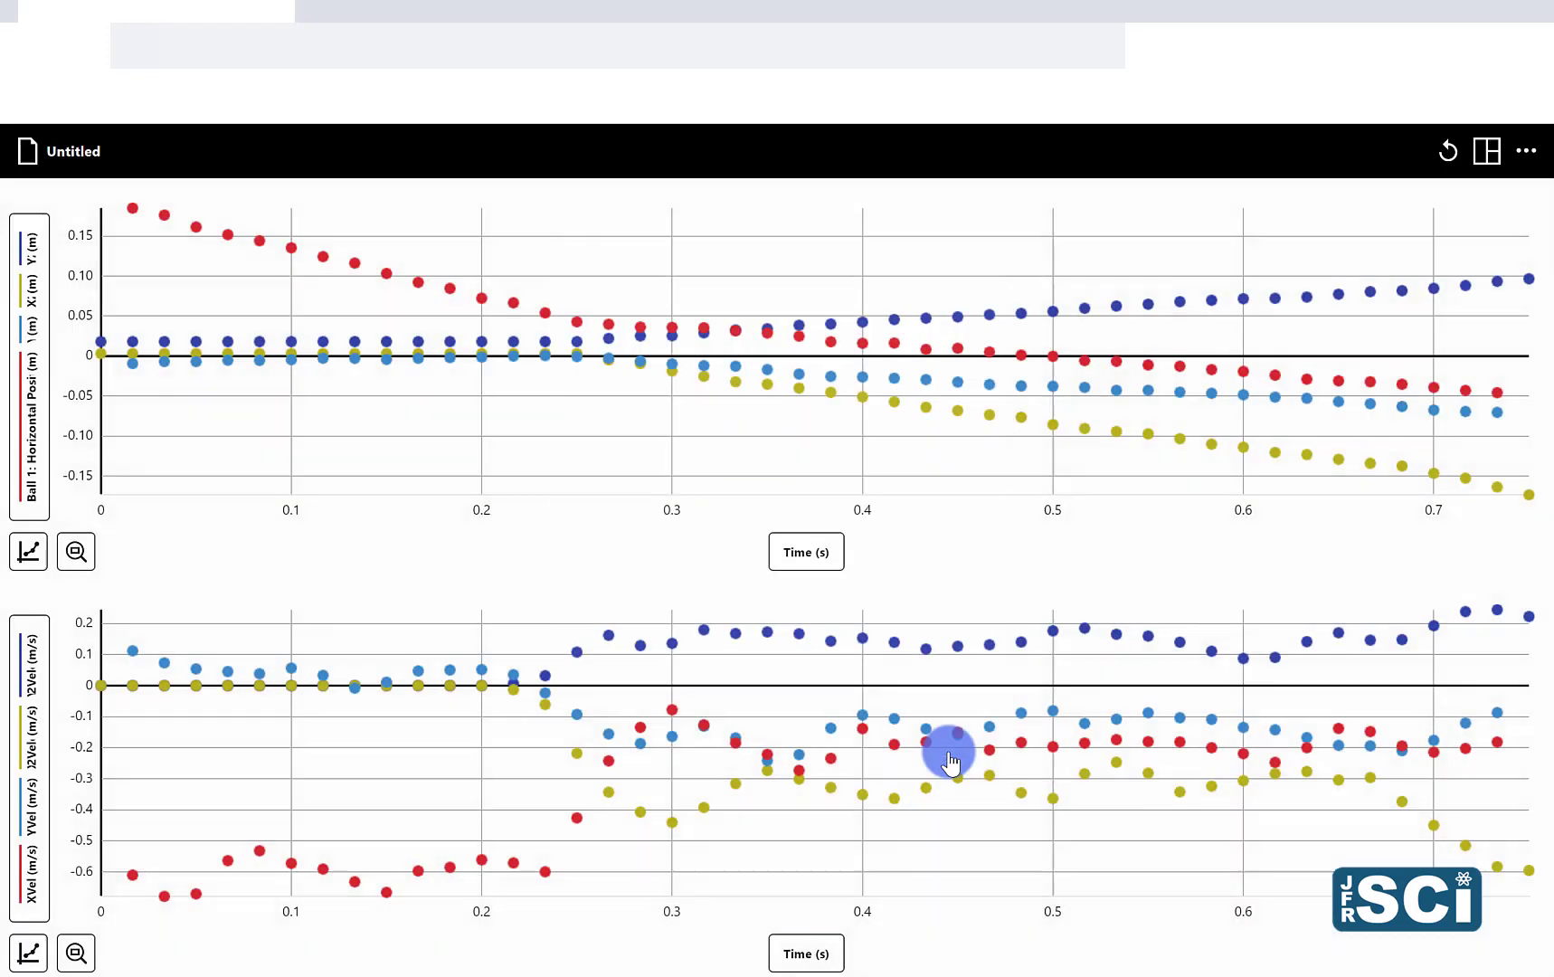
# Step: Rename the first ball's Y column as "Ball 1: Vertical Position"
pyautogui.click(26, 454)
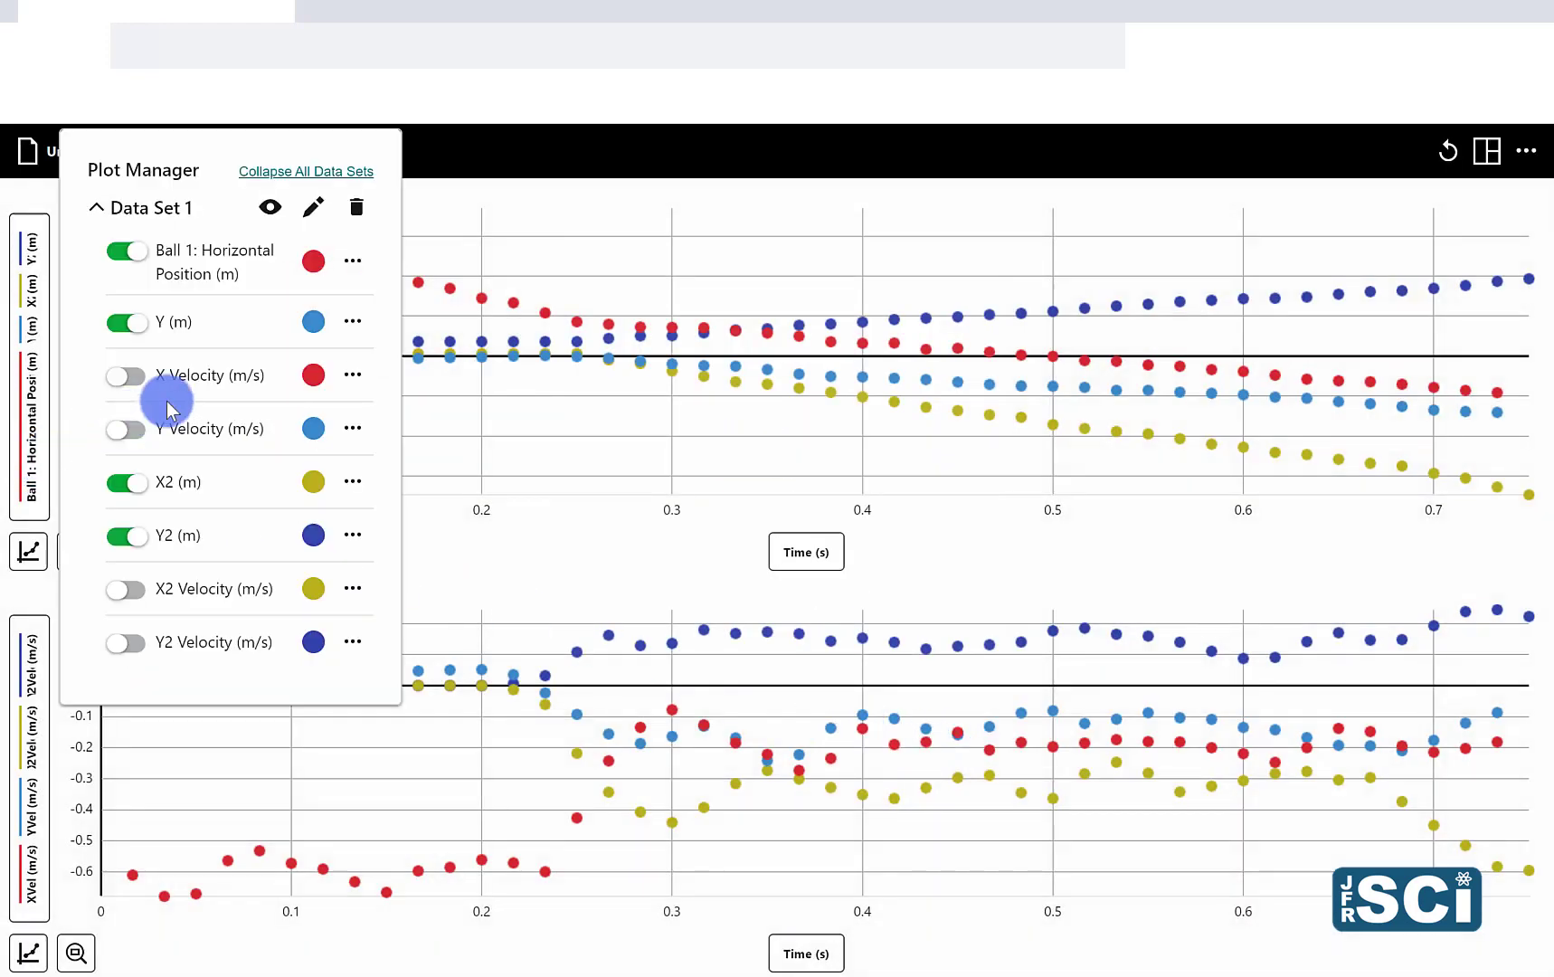
pyautogui.click(352, 323)
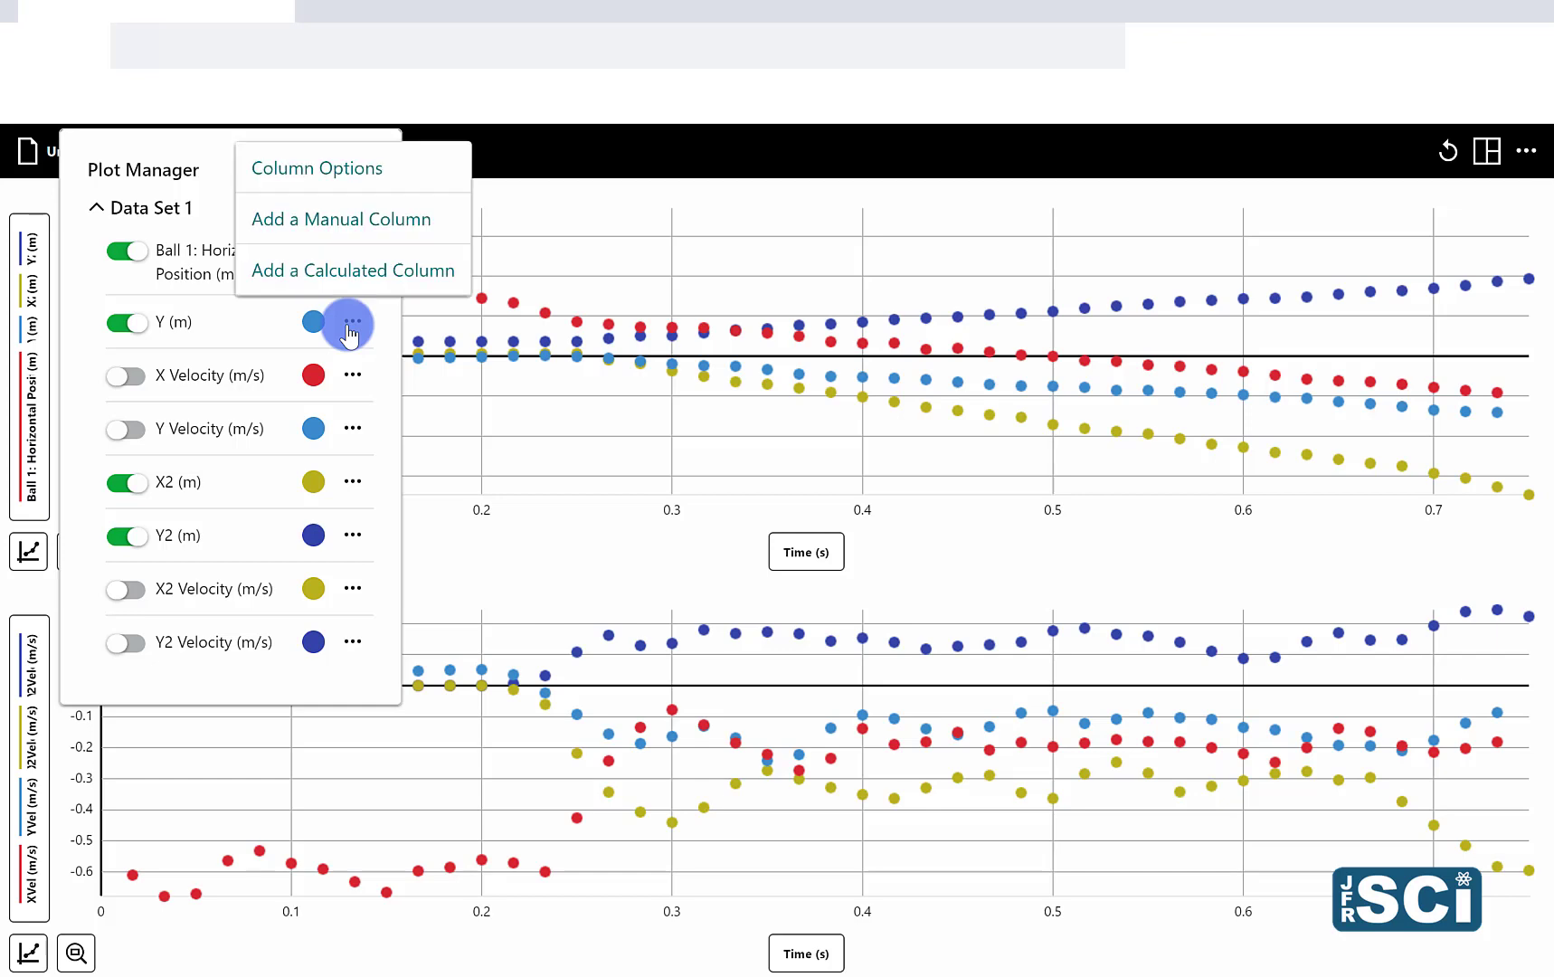
pyautogui.click(362, 170)
pyautogui.doubleClick(633, 444)
pyautogui.write('Ba')
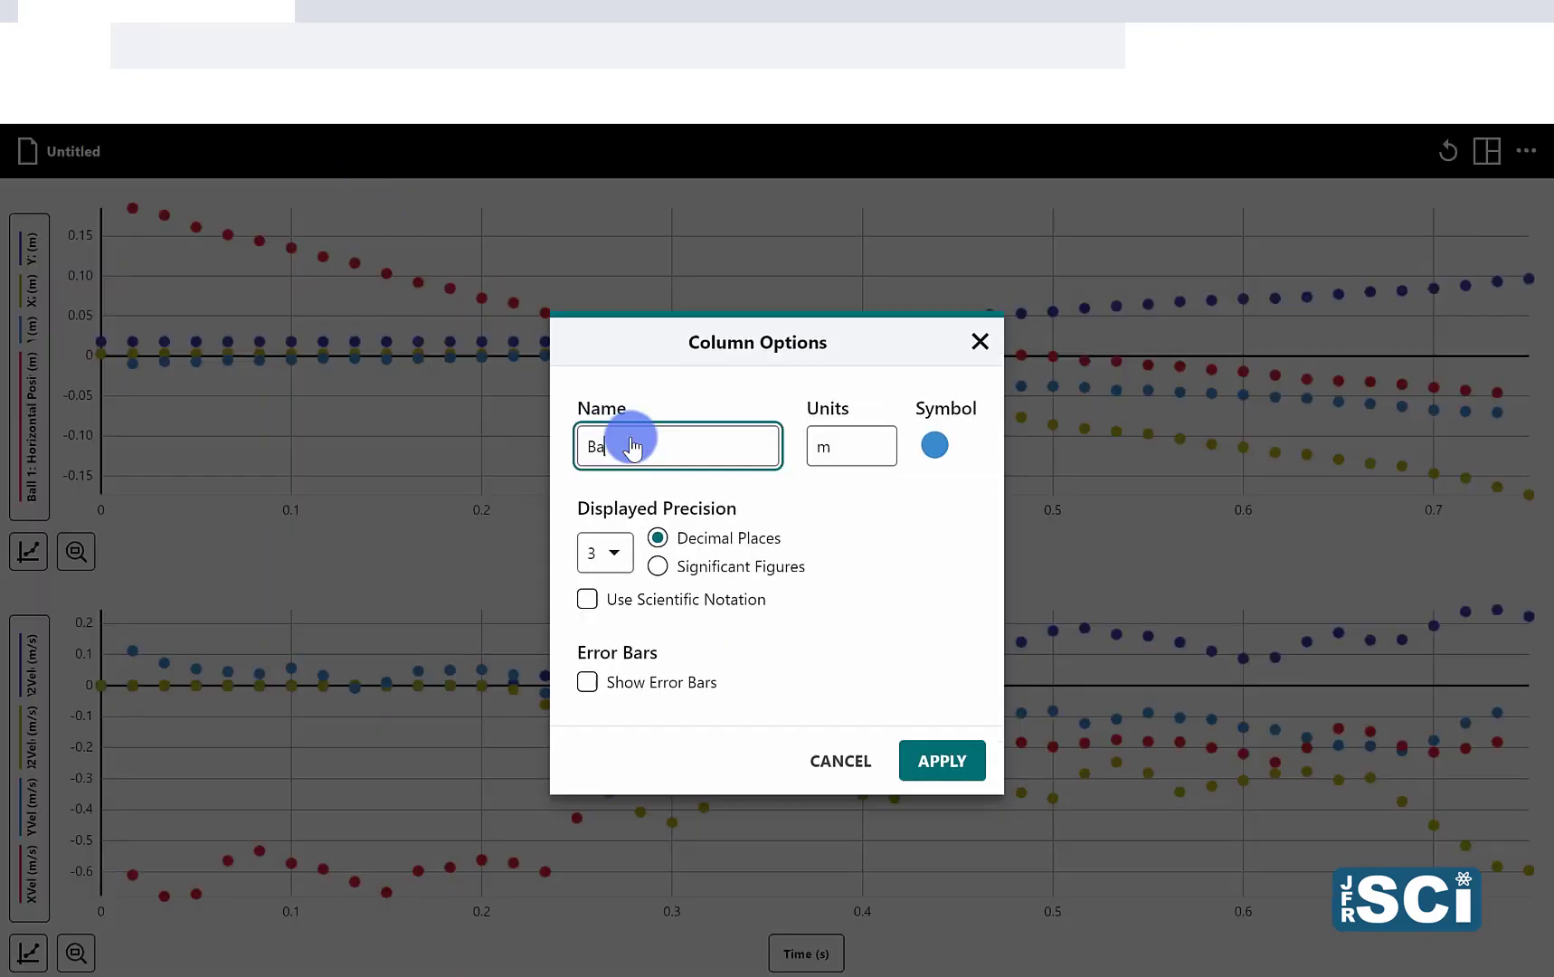
pyautogui.write('ll 1')
pyautogui.write(' Vertical Position')
pyautogui.press('Return')
# Step: Limit the upper graph to the horizontal positions of both balls by hiding Ball 1: Vertical Position and Y2
pyautogui.click(42, 394)
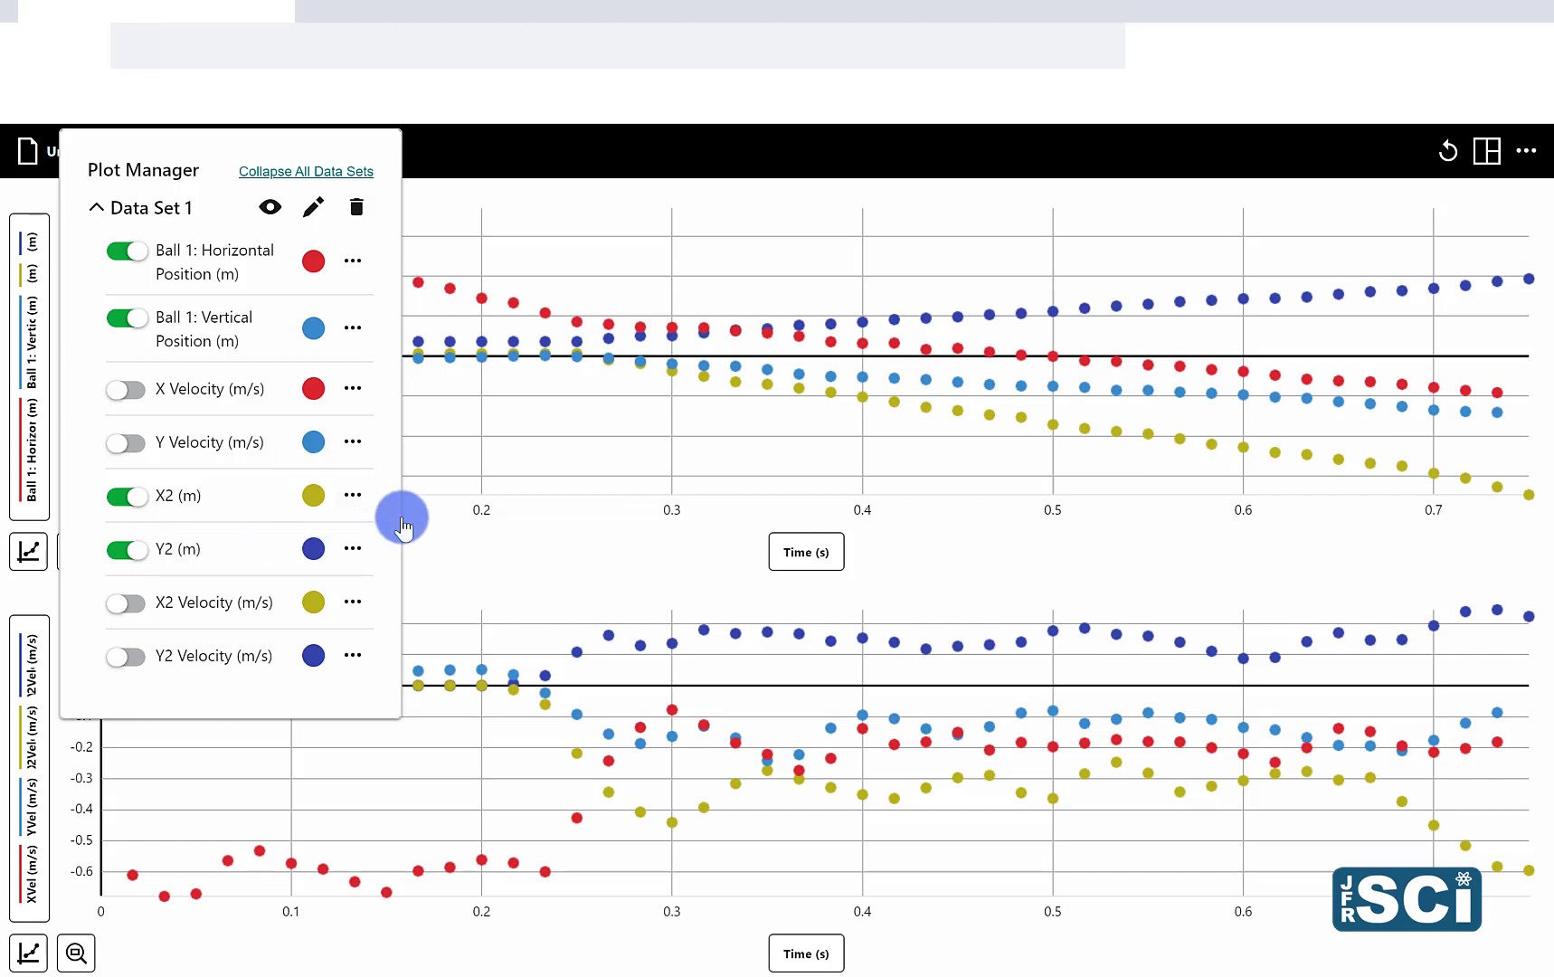
pyautogui.click(543, 575)
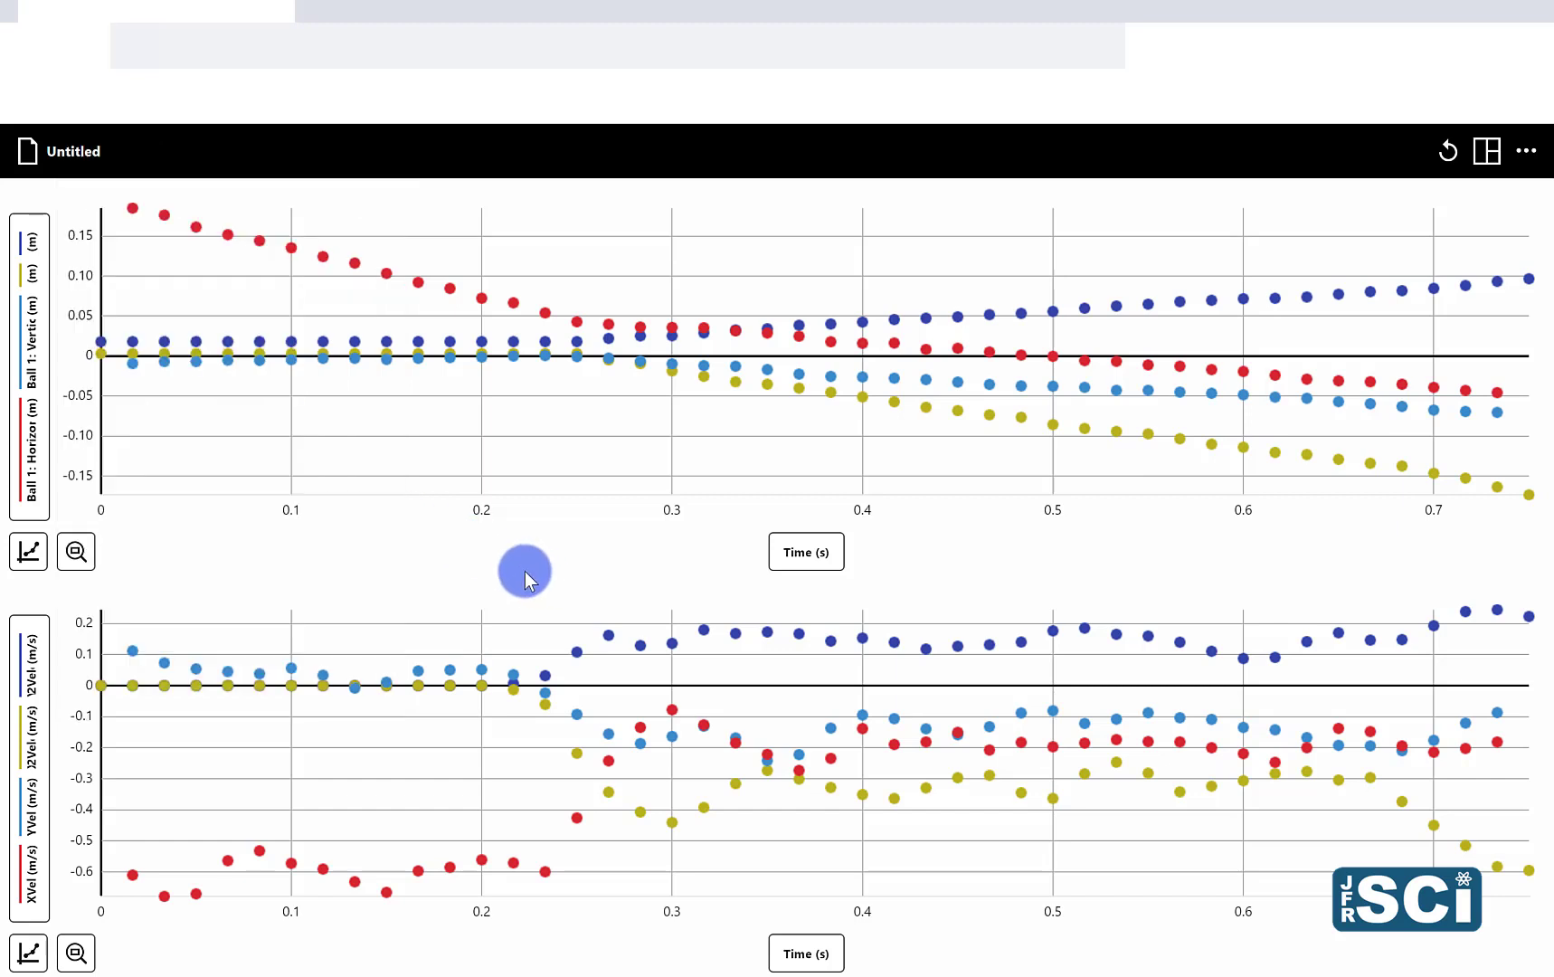
pyautogui.click(30, 463)
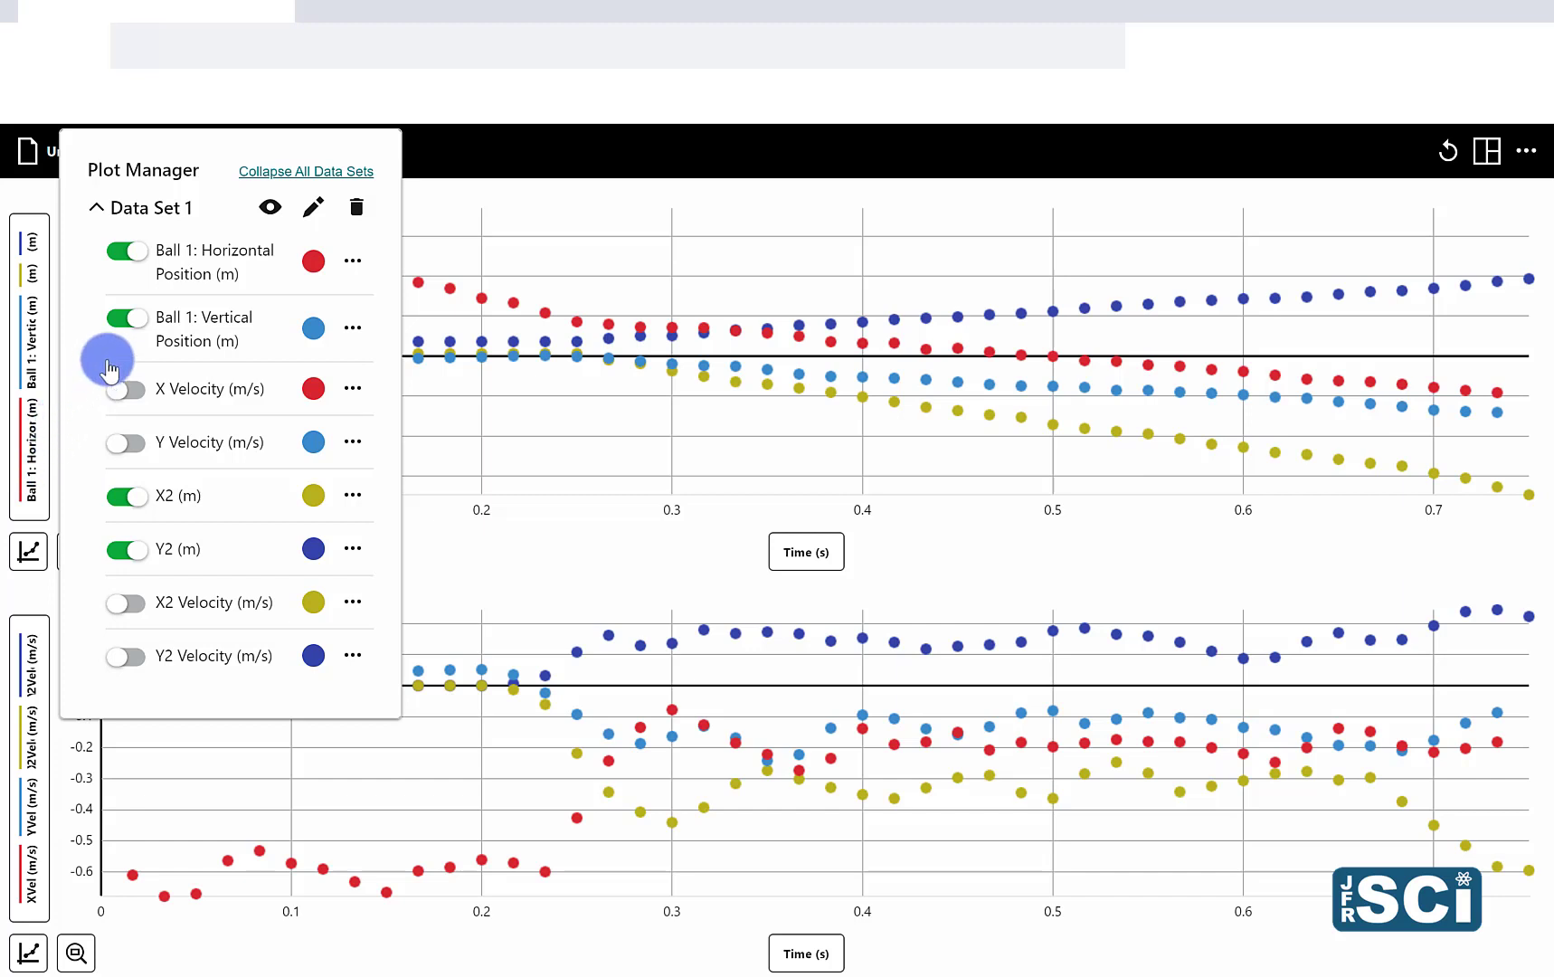
pyautogui.click(135, 322)
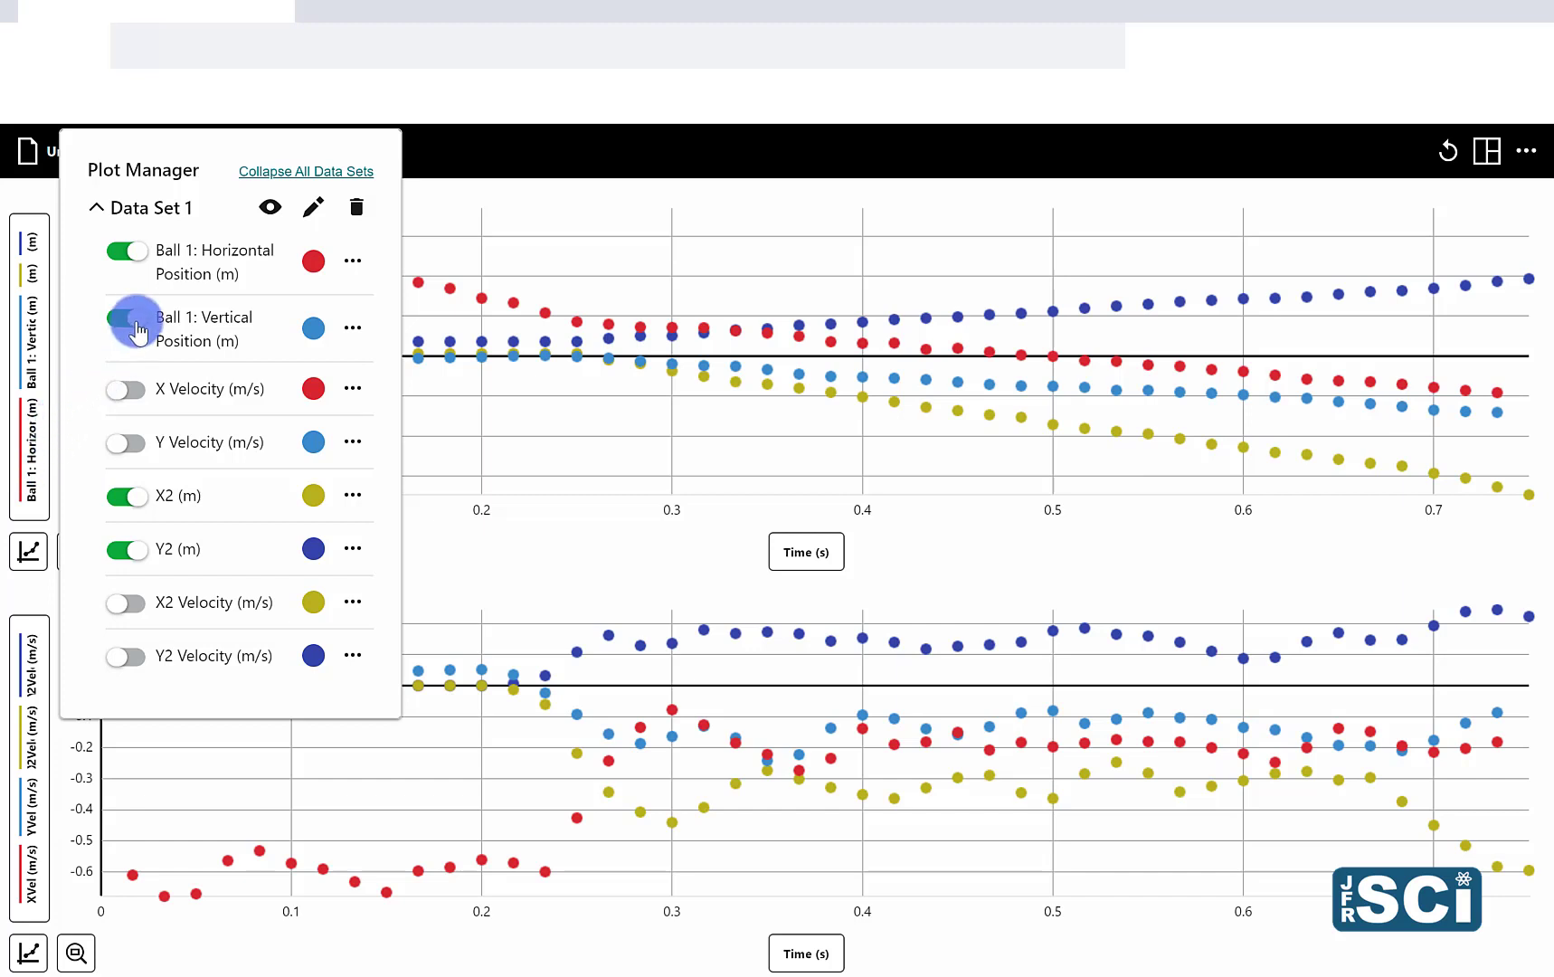
pyautogui.click(133, 549)
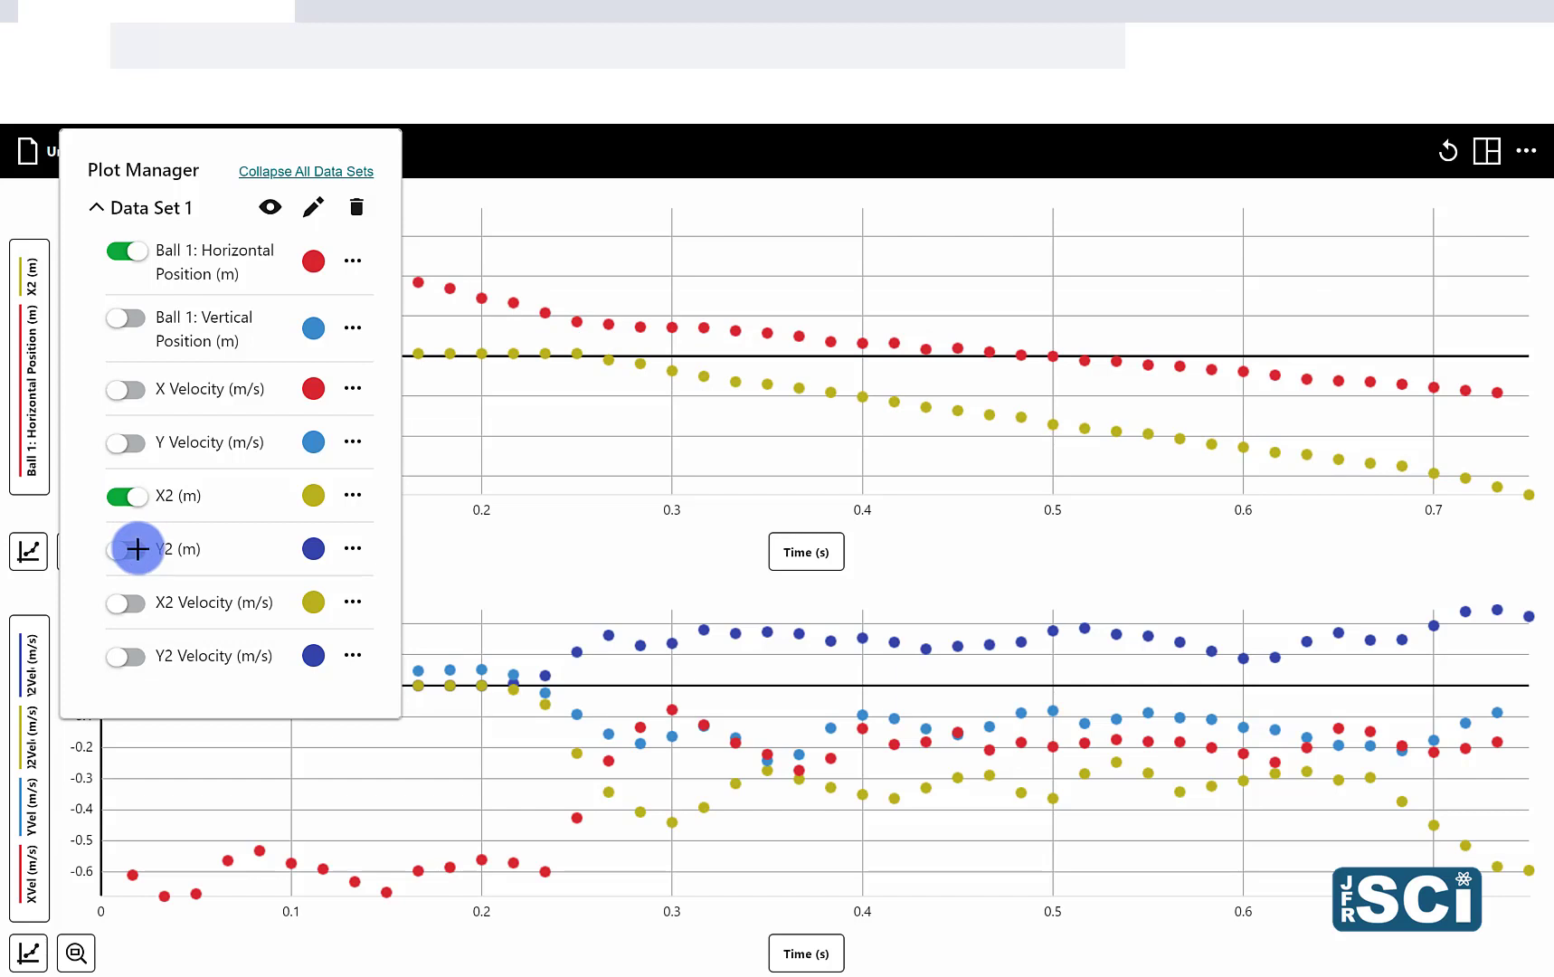
pyautogui.click(628, 412)
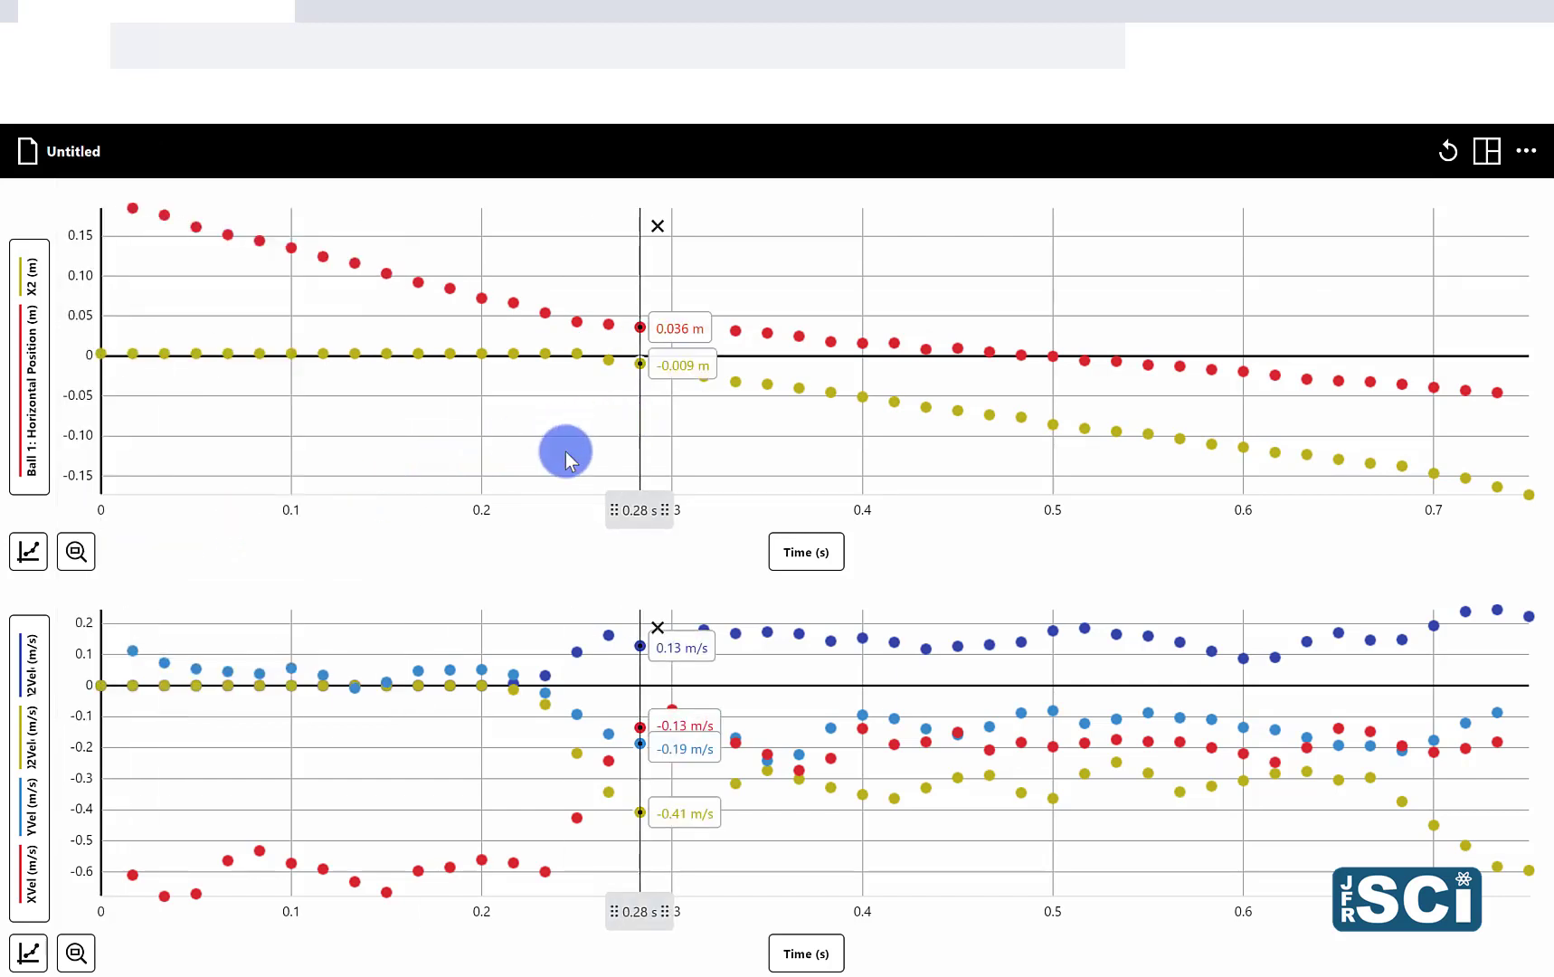
# Step: Replace the four velocity plots on the lower graph with the vertical positions of both balls, Ball 1: Vertical Position and Y2
pyautogui.click(32, 749)
pyautogui.click(124, 670)
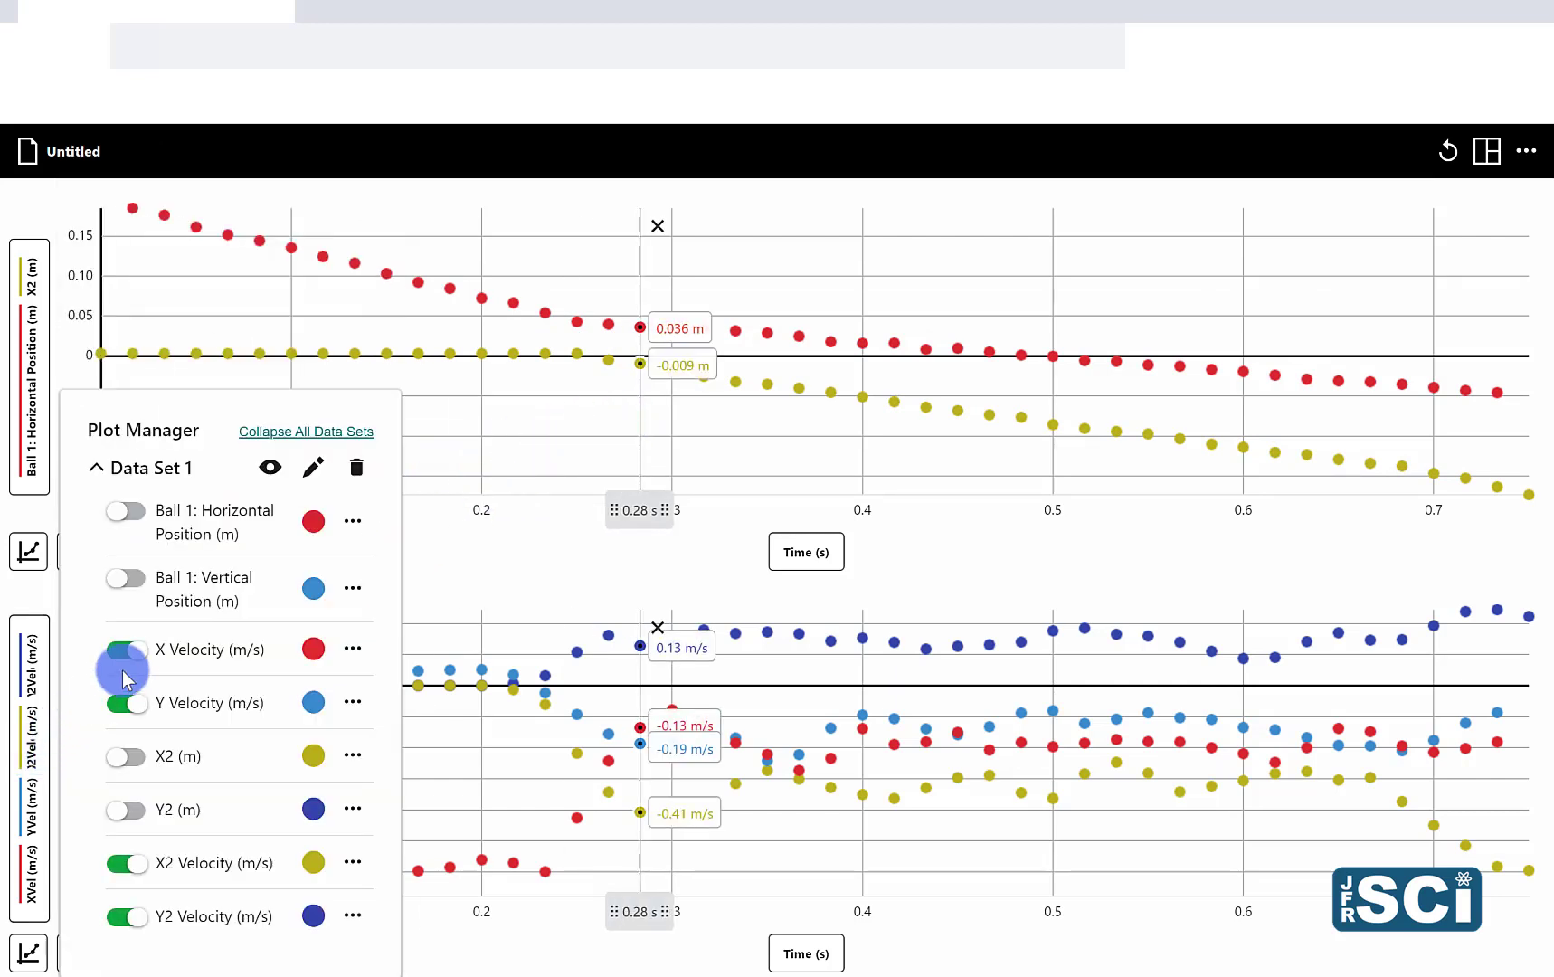
pyautogui.click(126, 584)
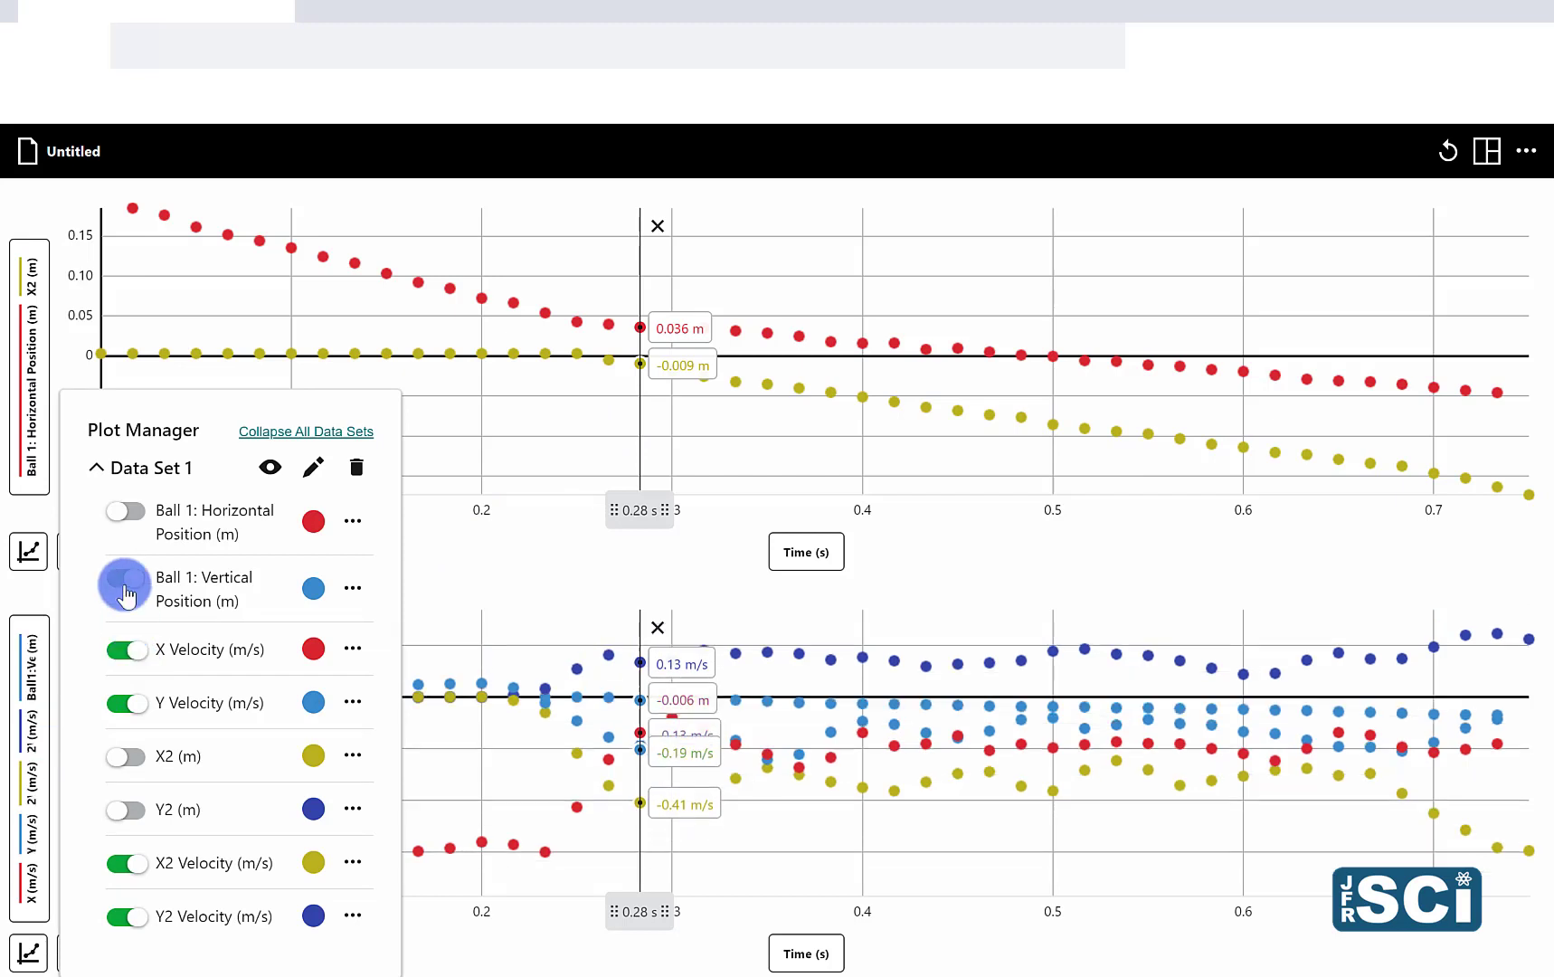
pyautogui.click(125, 649)
pyautogui.click(140, 686)
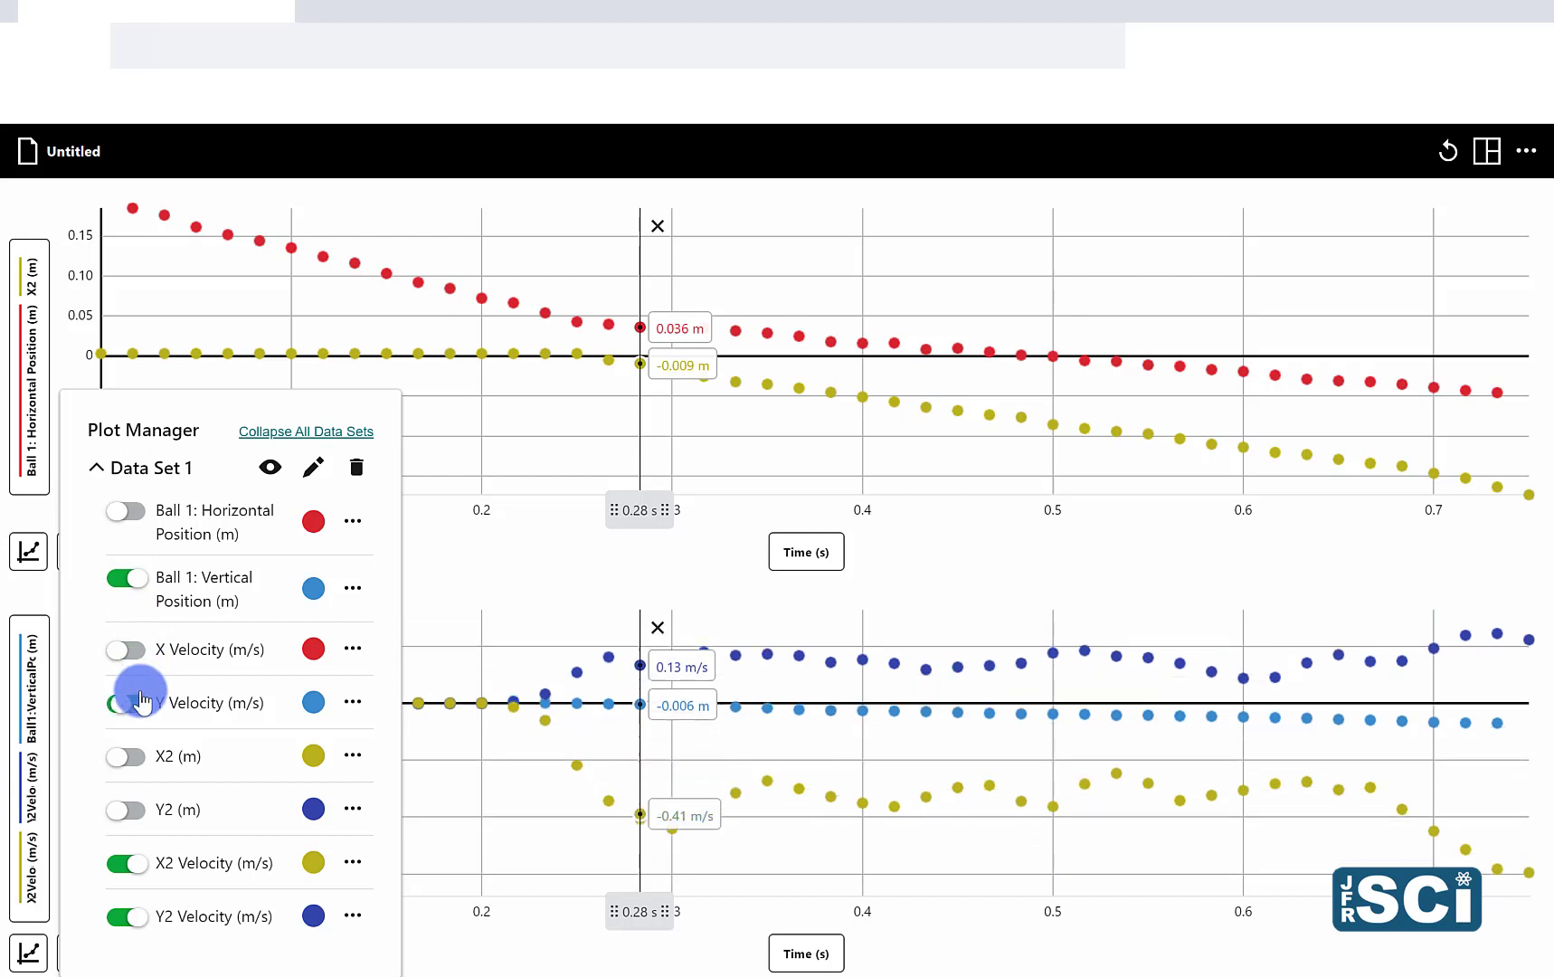
pyautogui.click(131, 864)
pyautogui.click(139, 921)
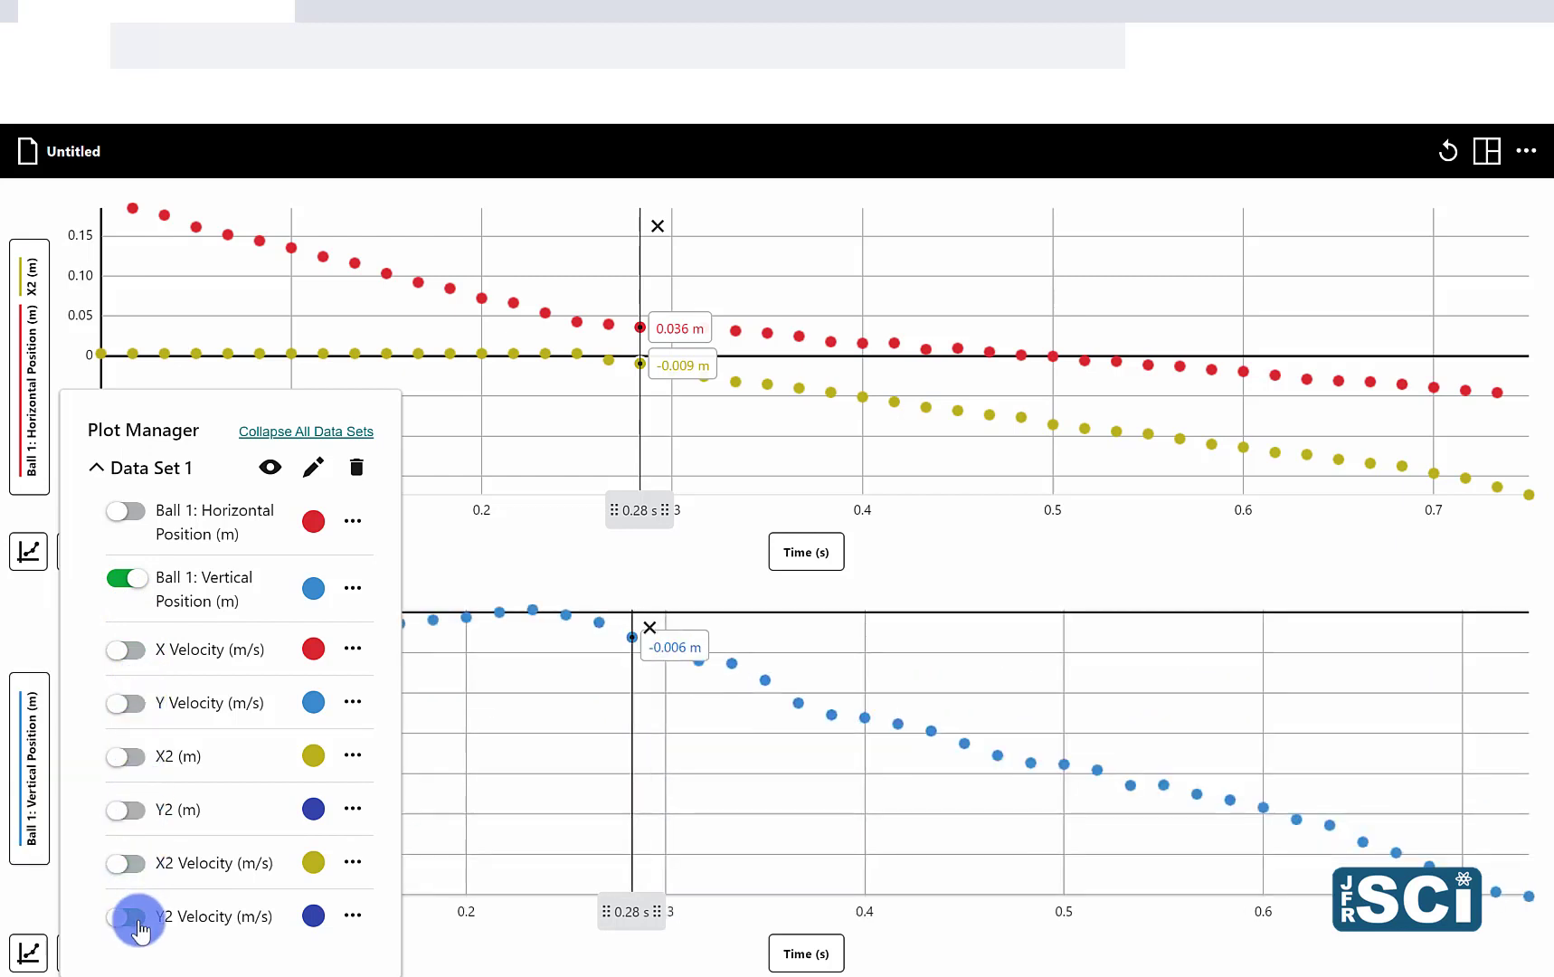
pyautogui.click(131, 814)
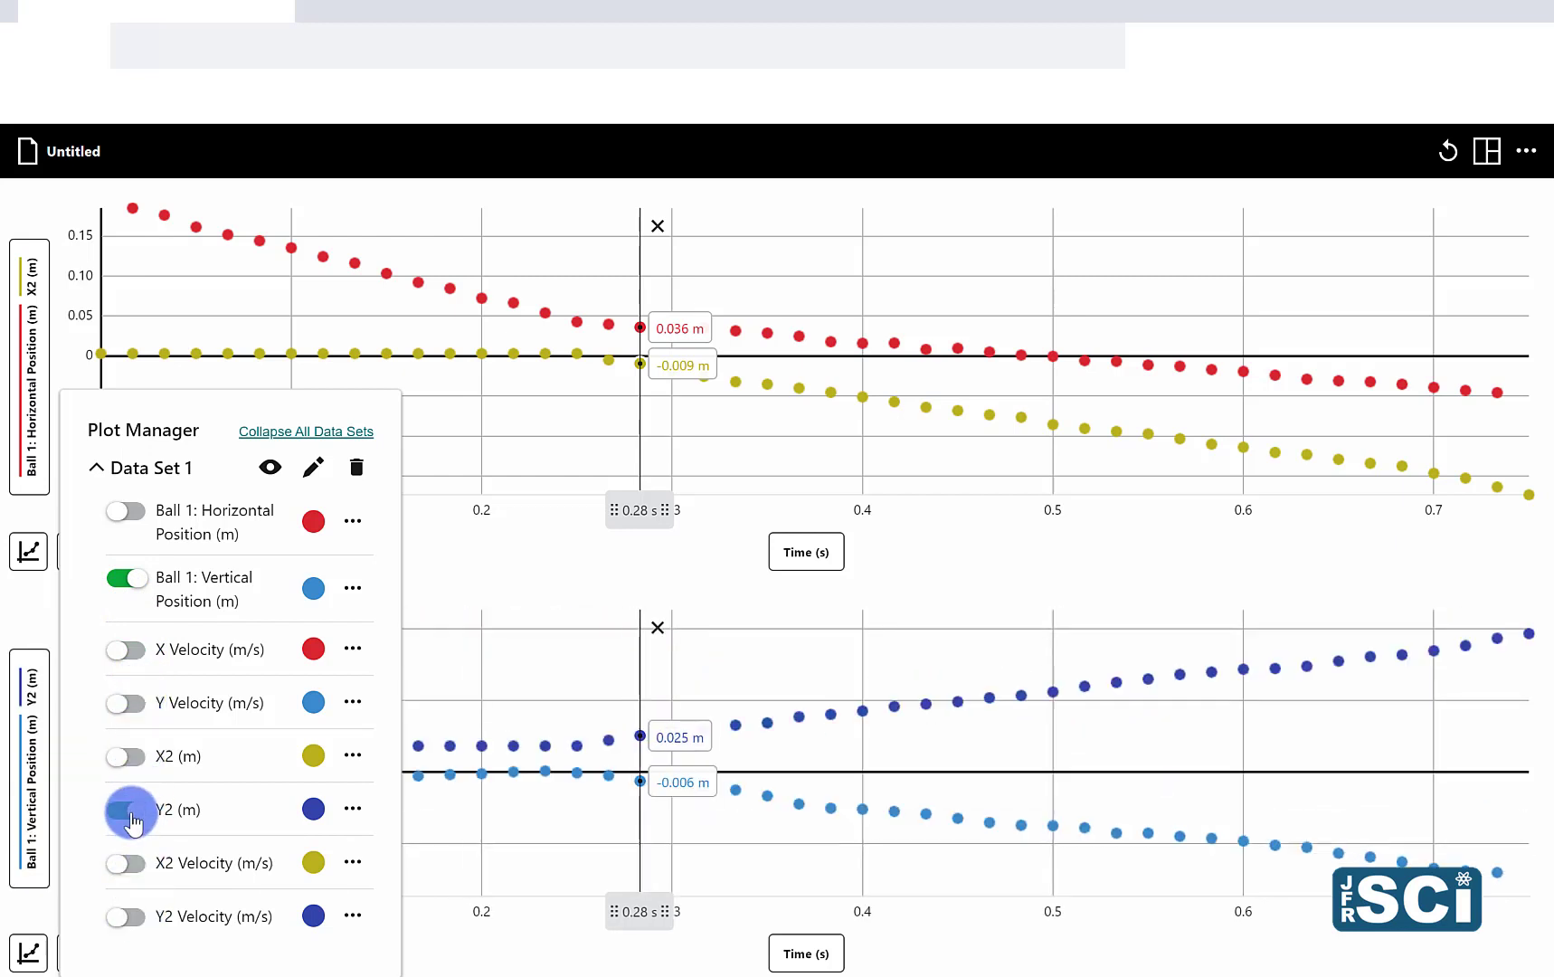
pyautogui.click(519, 670)
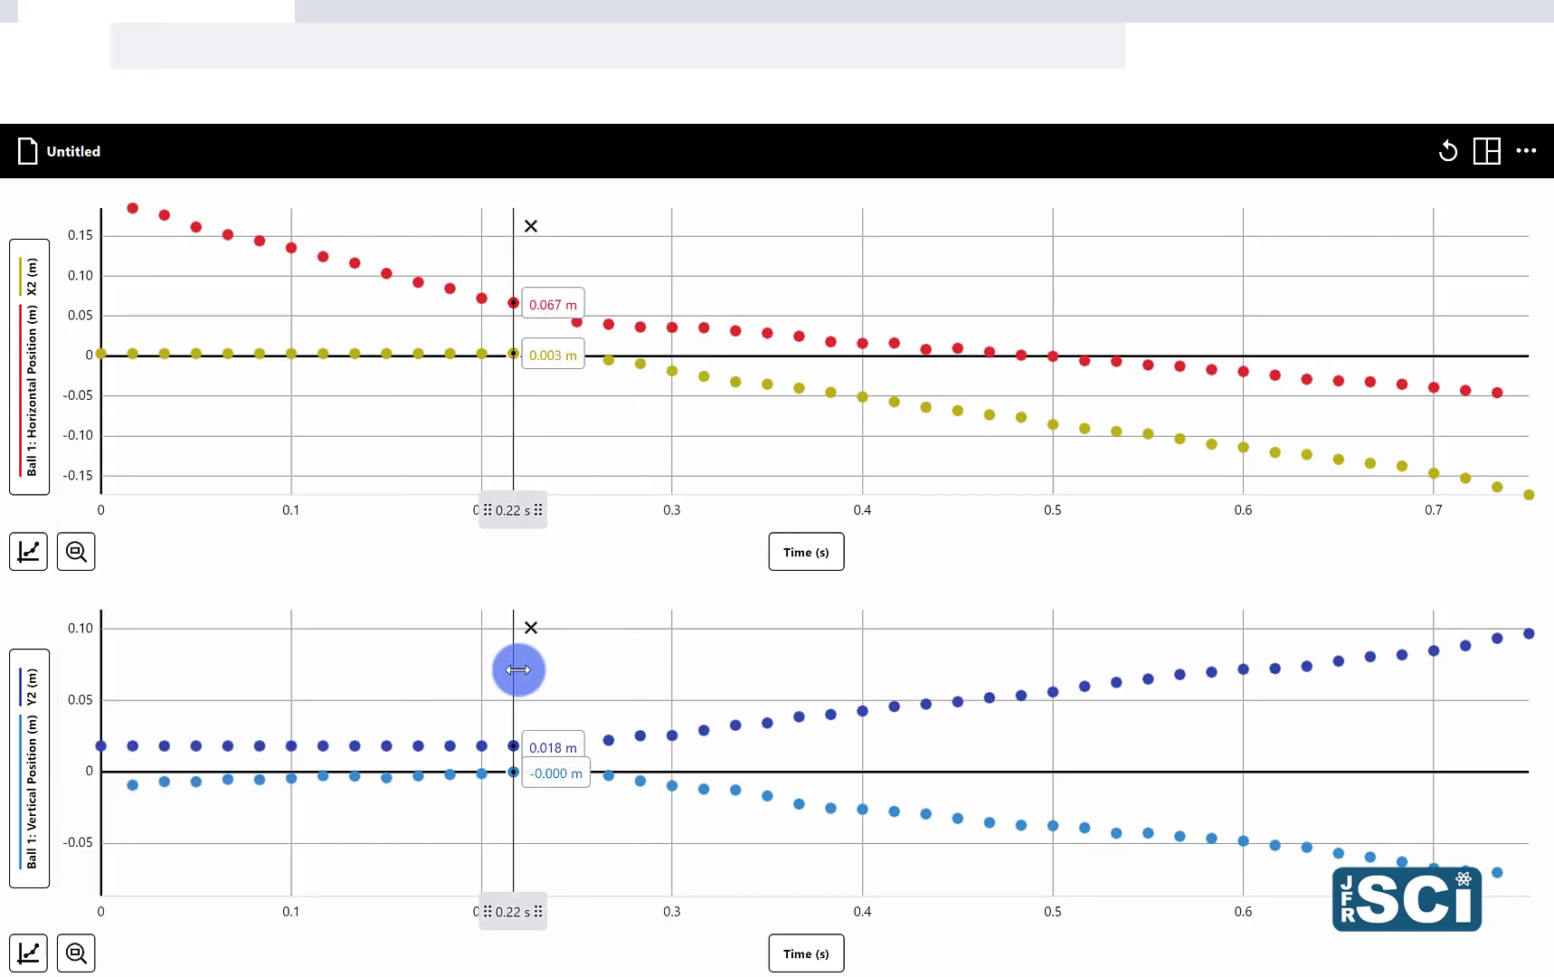
# Step: Examine the position graphs at 0.15 s and over the intervals before and after the collision, 0 to 0.25 s and 0.25 to 0.75 s
pyautogui.click(386, 419)
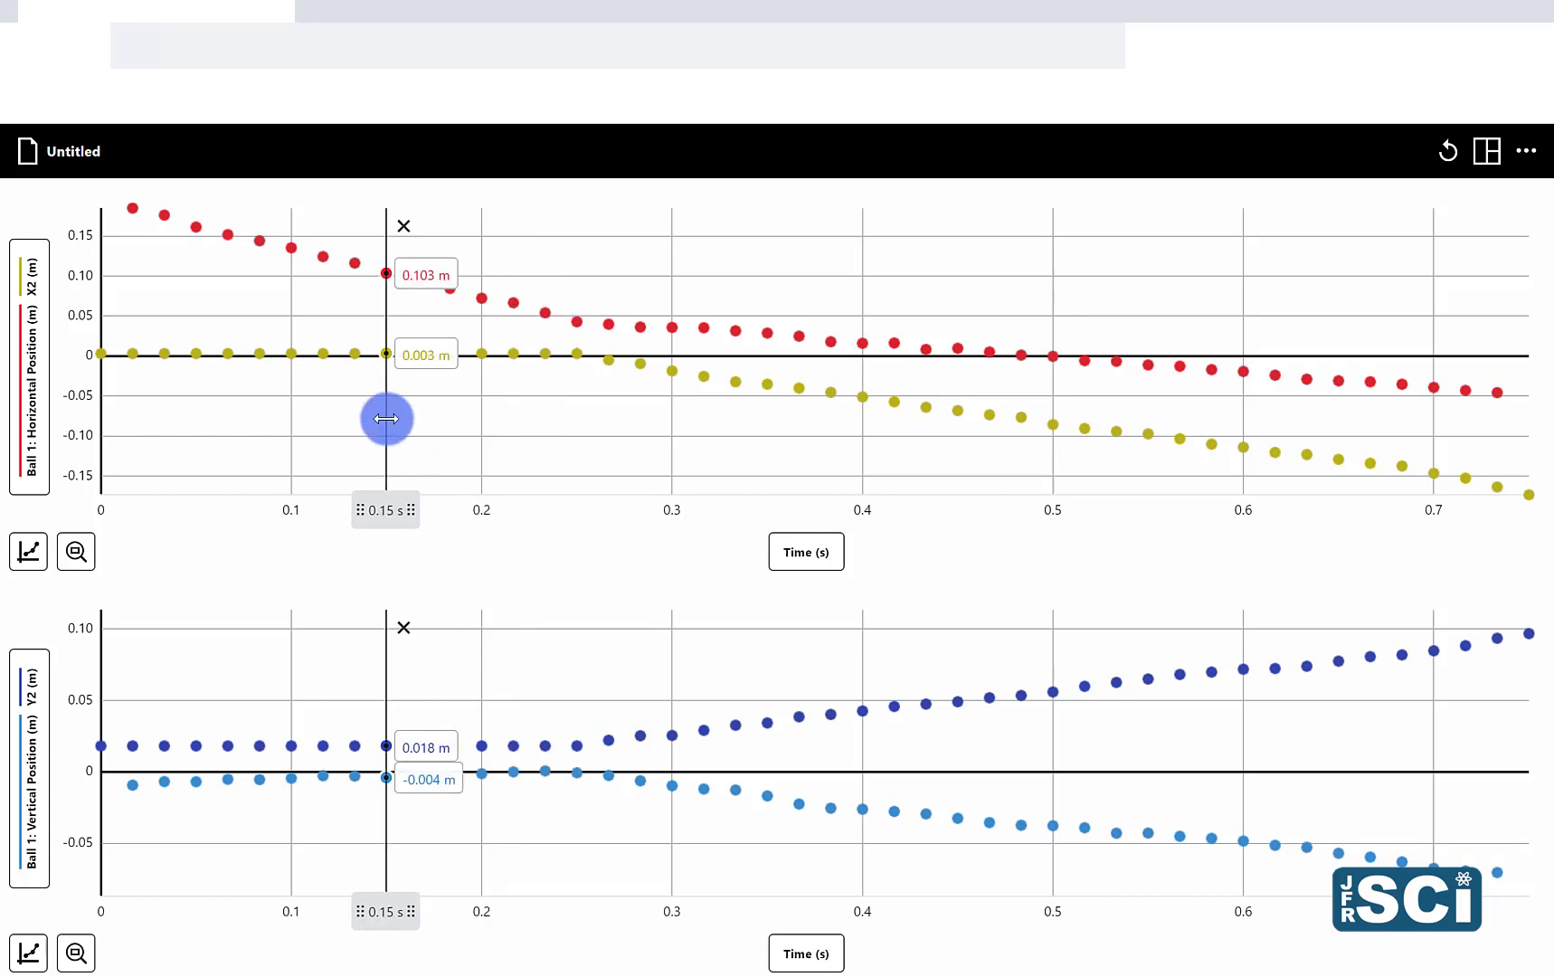
pyautogui.rightClick(572, 441)
pyautogui.moveTo(462, 449); pyautogui.dragTo(4, 452)
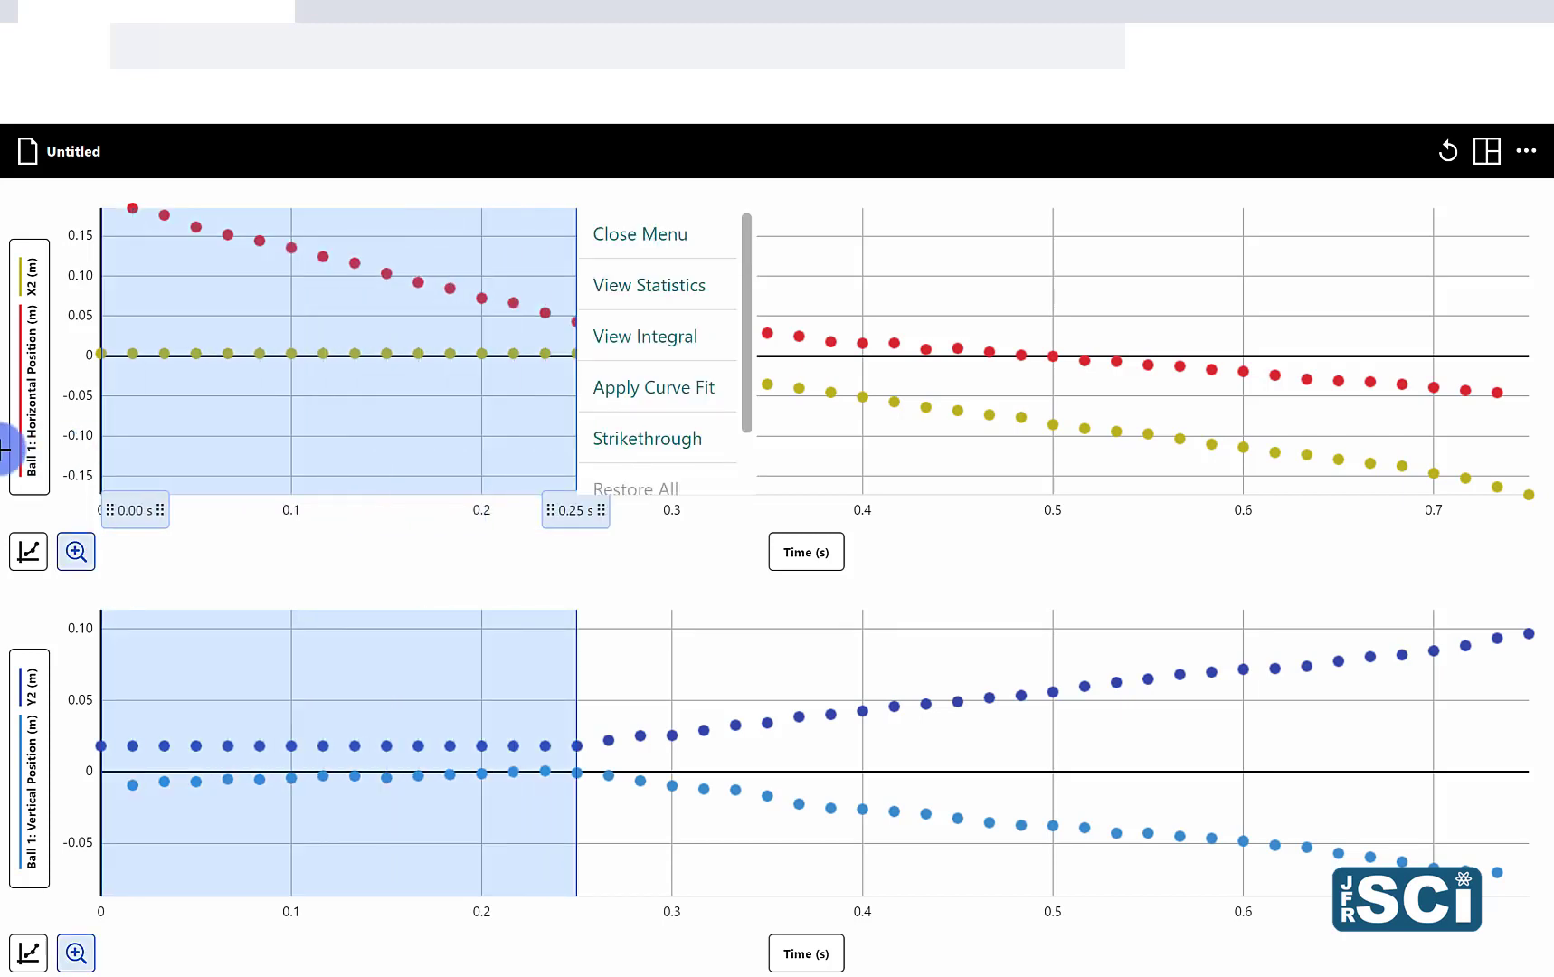
pyautogui.click(615, 840)
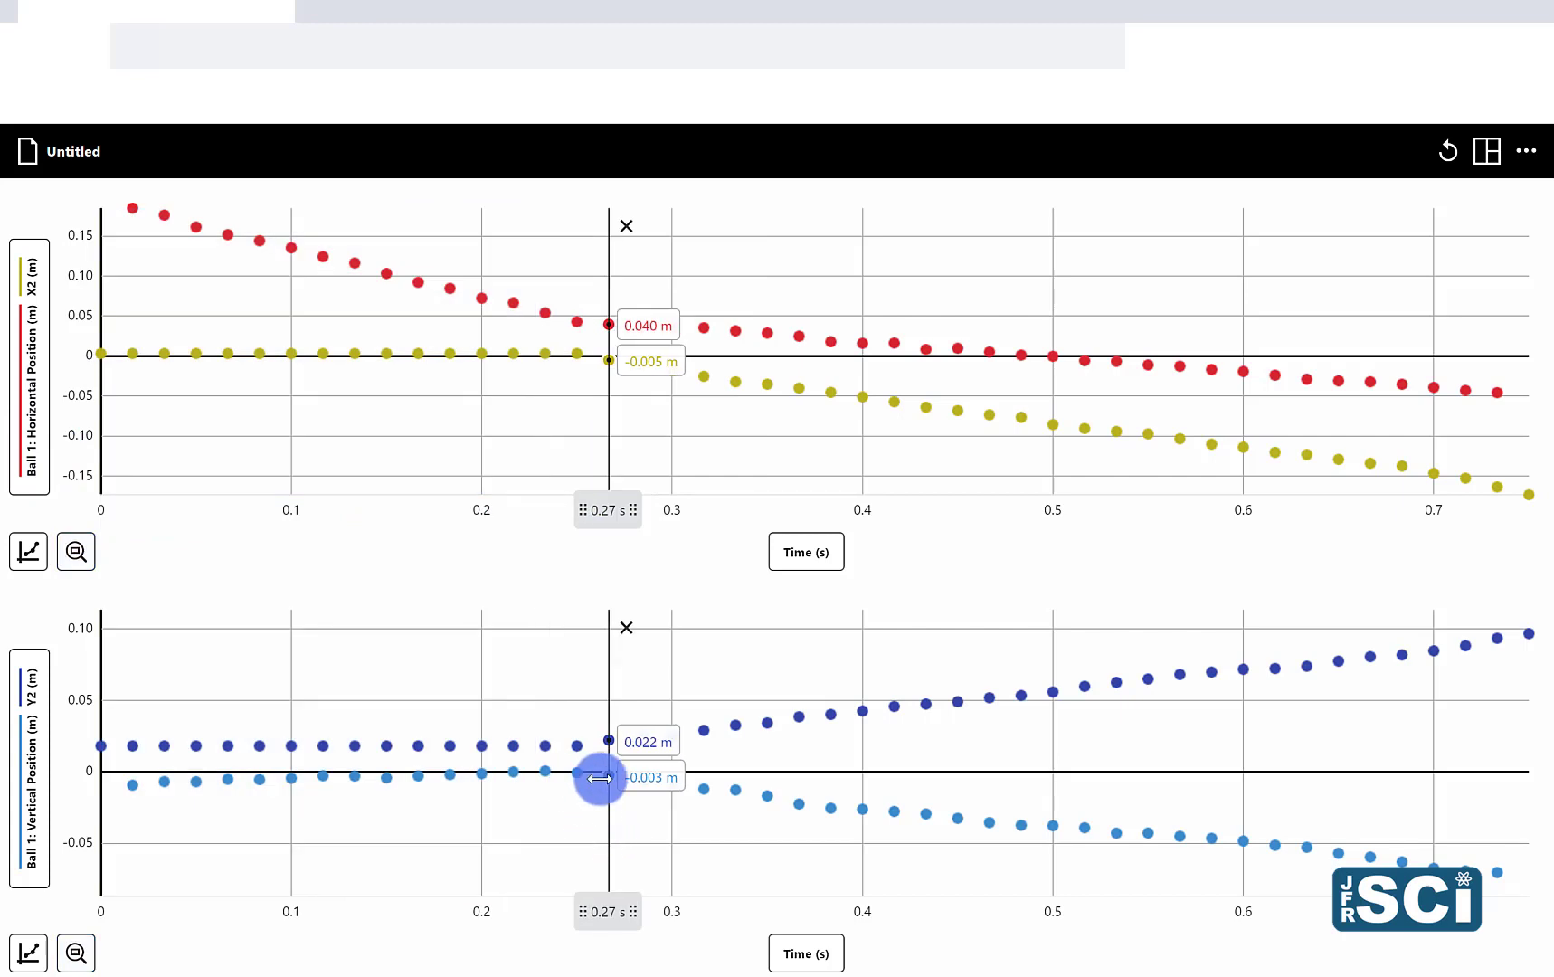
pyautogui.moveTo(609, 776); pyautogui.dragTo(1549, 780)
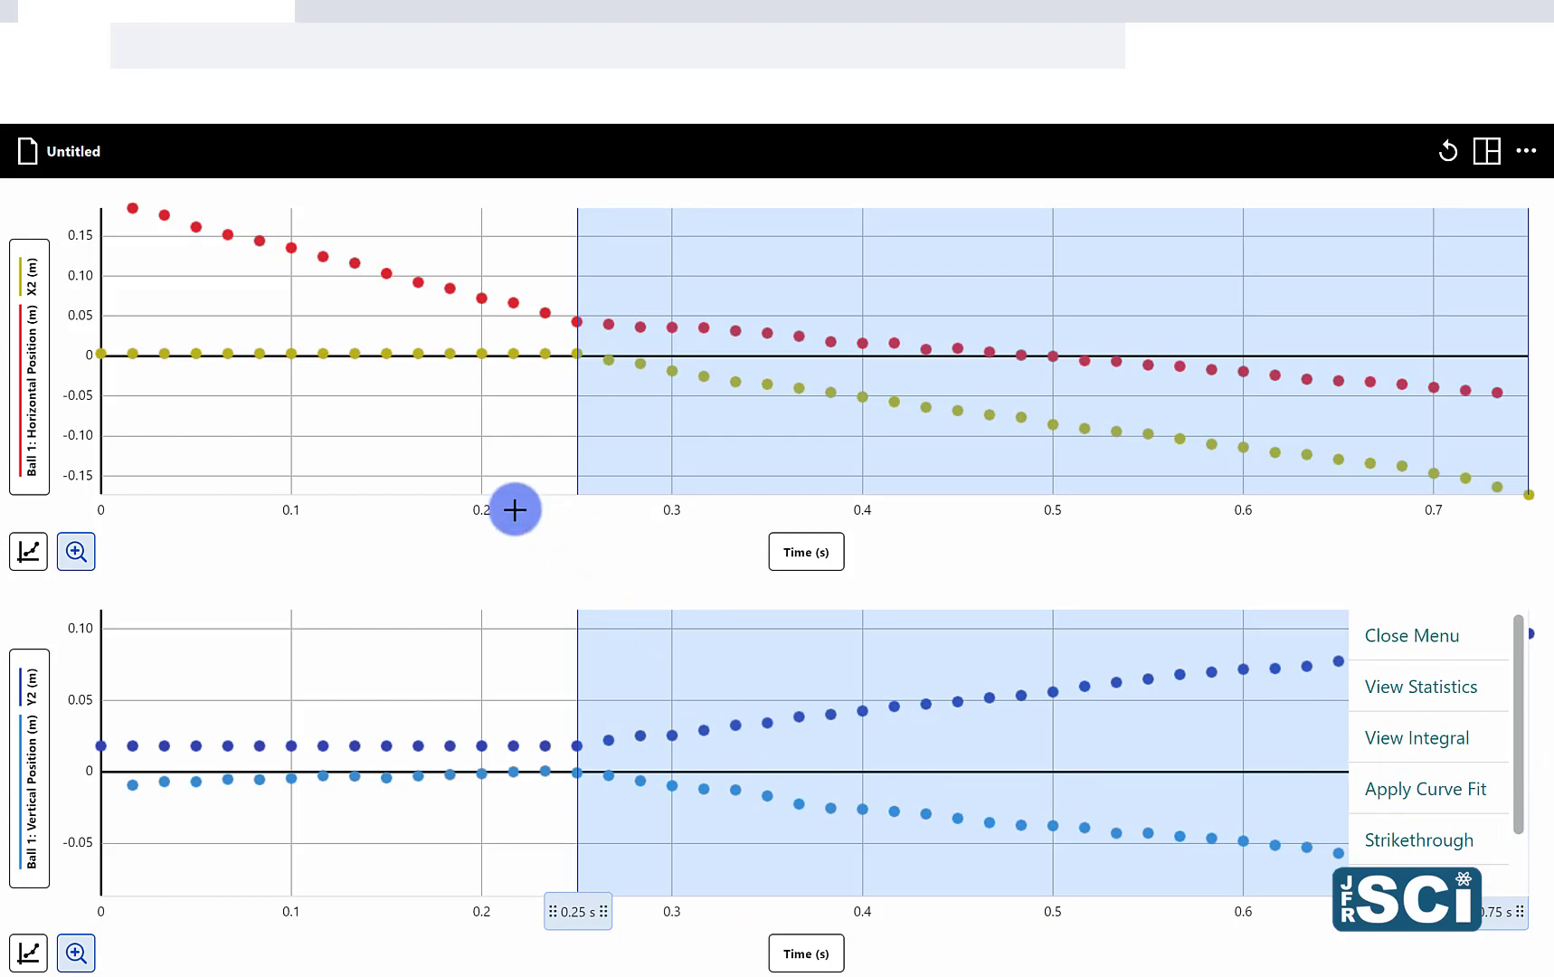
pyautogui.click(431, 428)
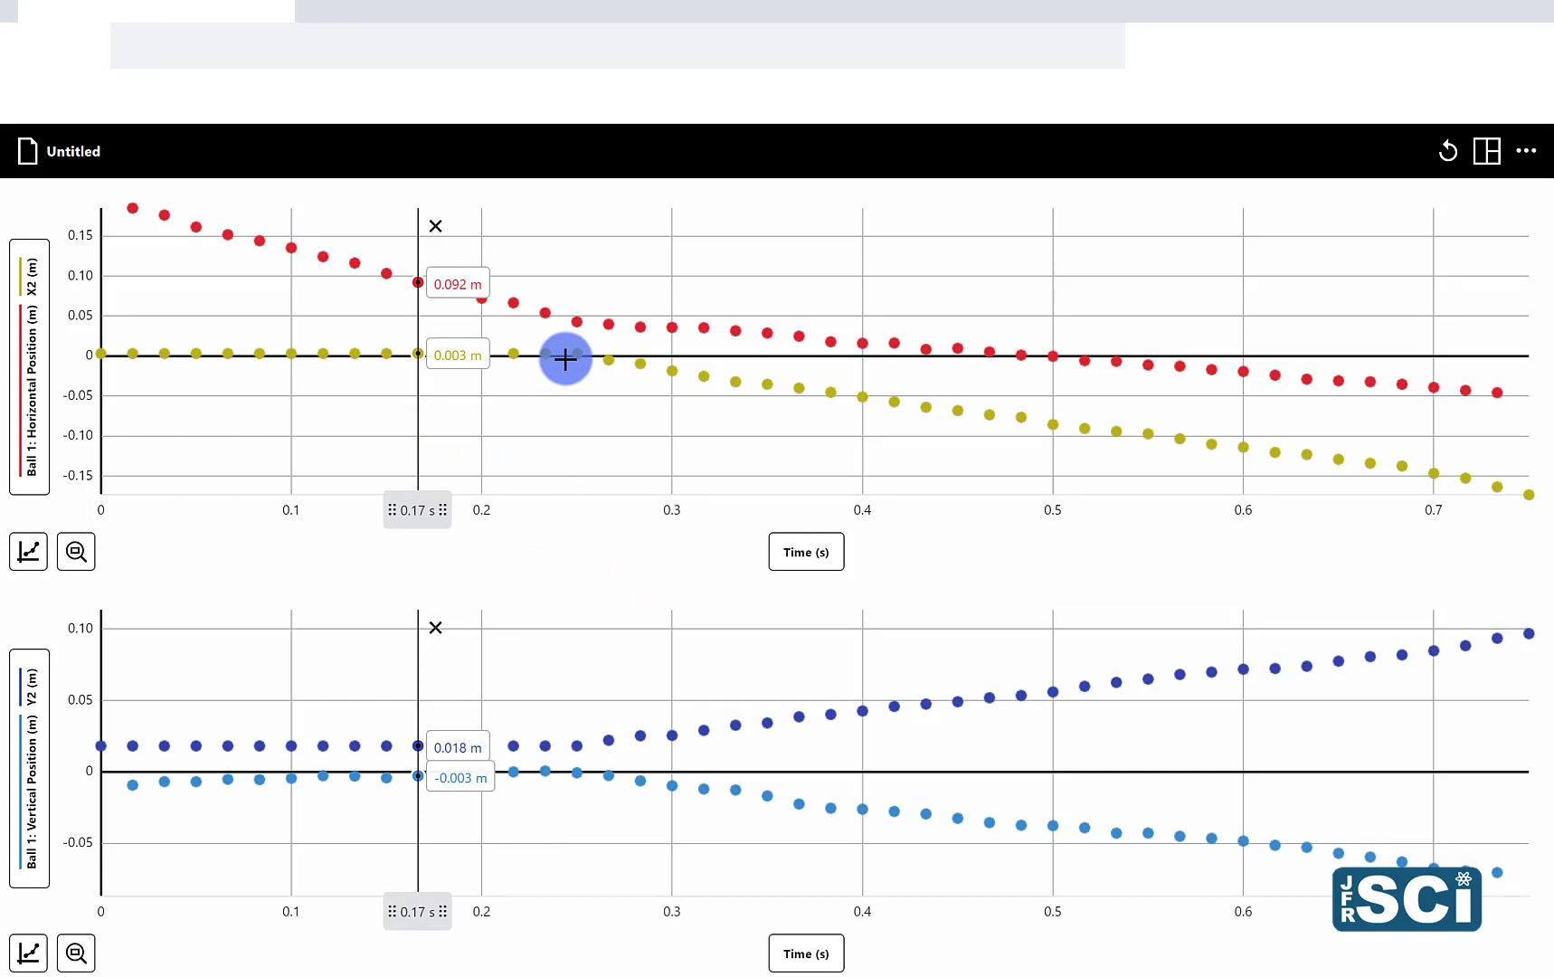
# Step: Apply a linear curve fit to both balls' horizontal positions from 0 to 0.25 s
pyautogui.moveTo(523, 359); pyautogui.dragTo(49, 354)
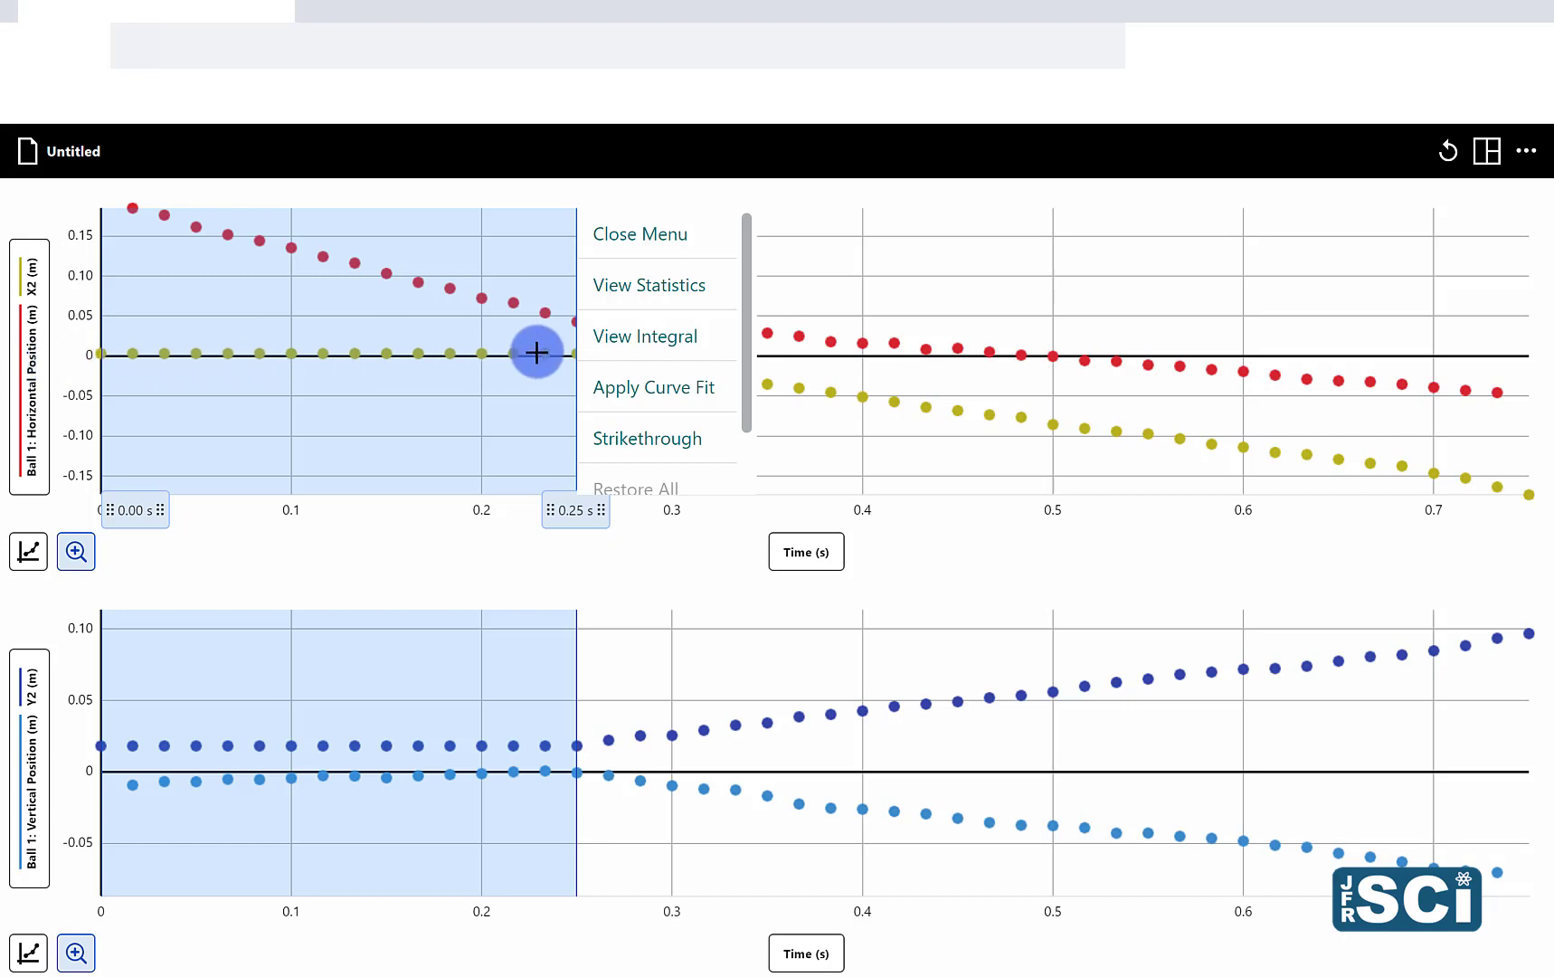
pyautogui.click(678, 389)
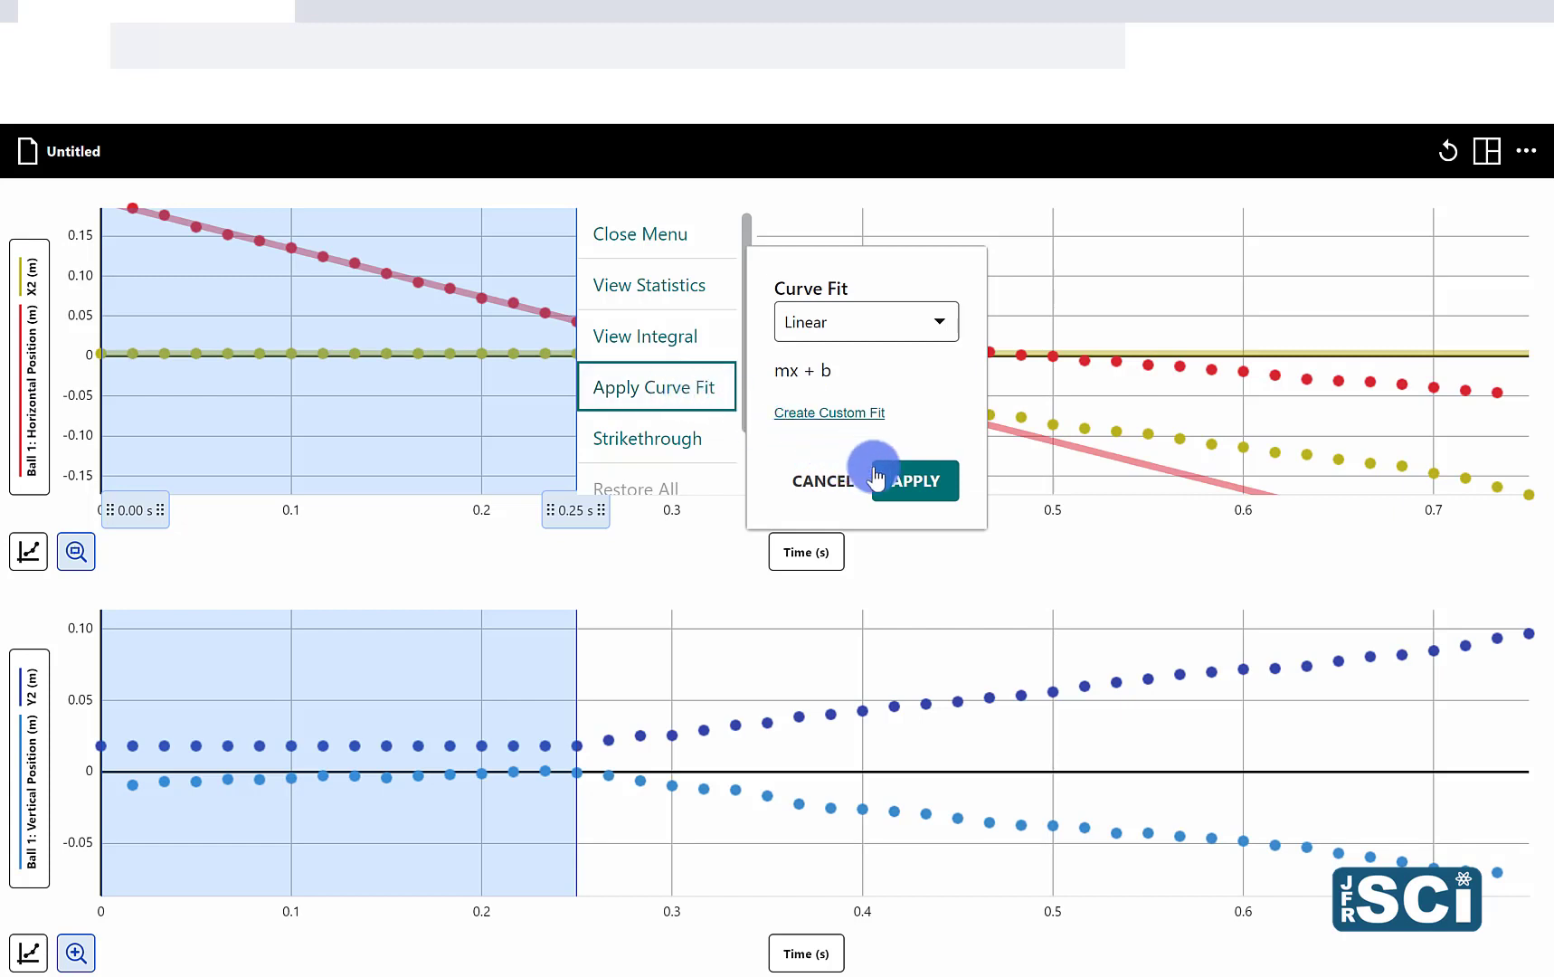
pyautogui.click(909, 480)
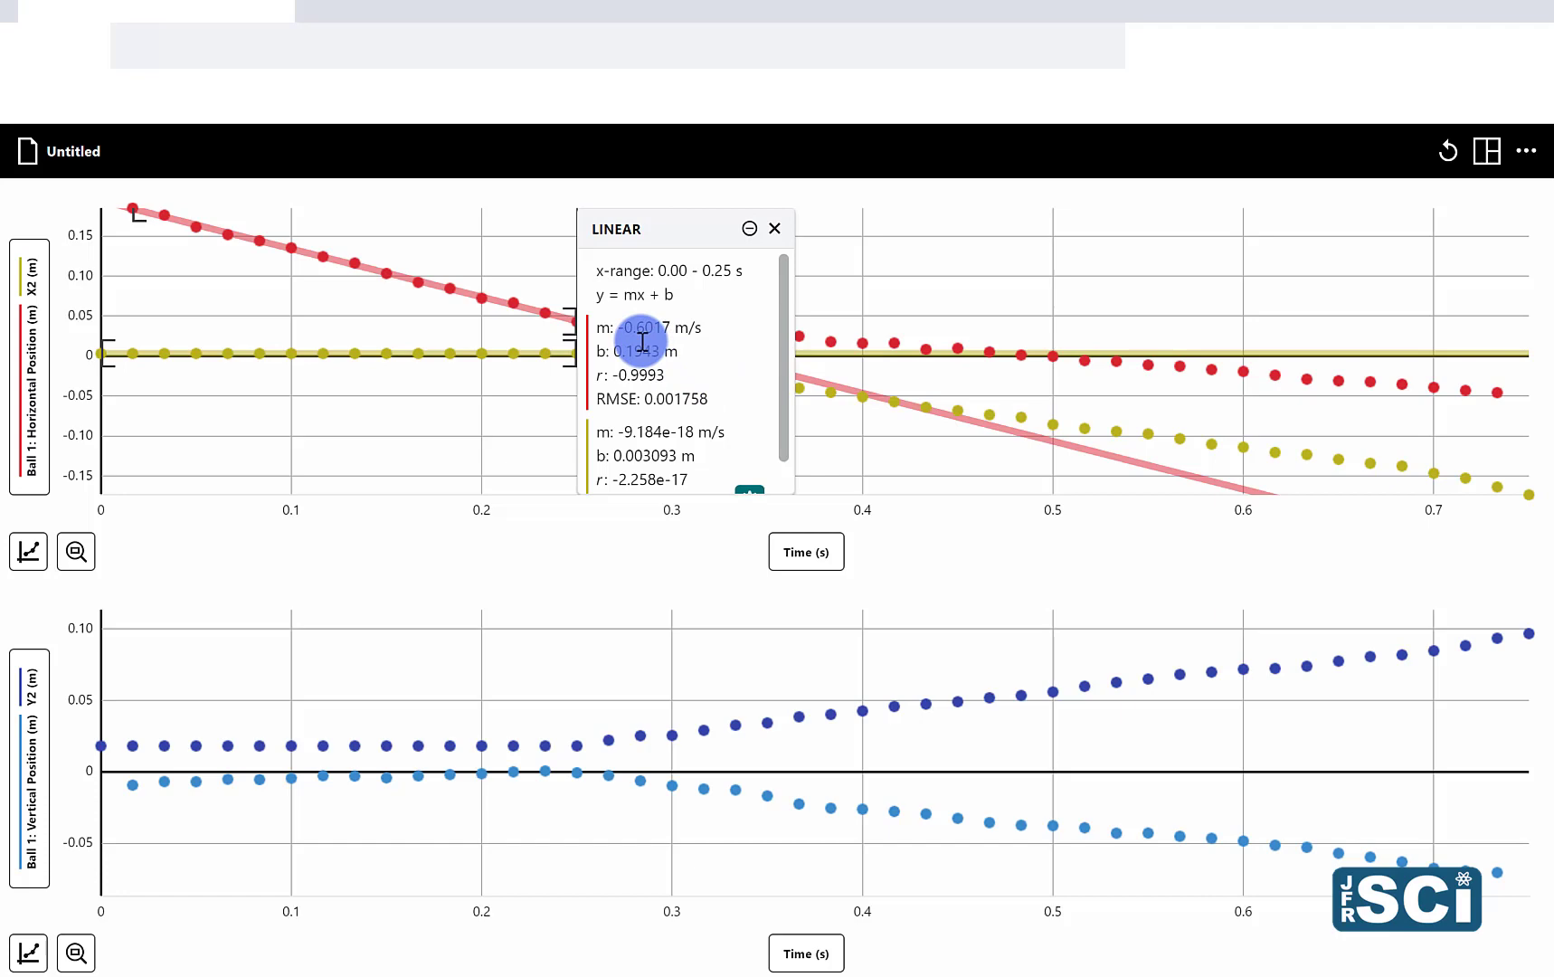
# Step: Show the uncertainty of the fit parameters for the linear fit, review the results and minimize the fit box
pyautogui.scroll(-1, 643, 341)
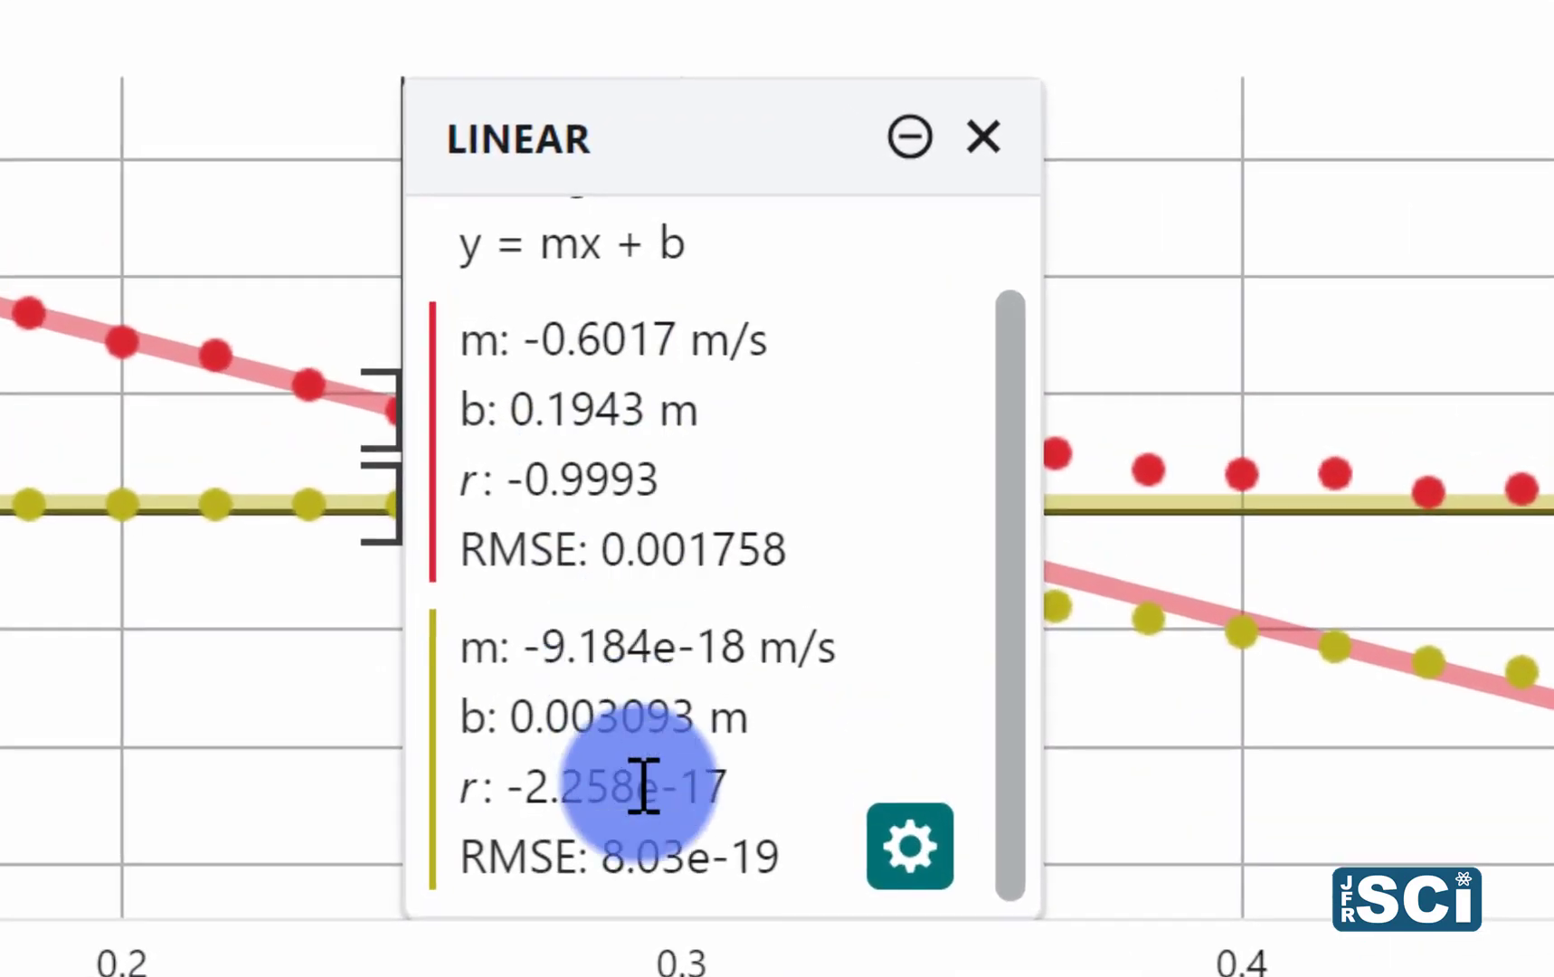
pyautogui.scroll(1, 642, 785)
pyautogui.scroll(-1, 643, 785)
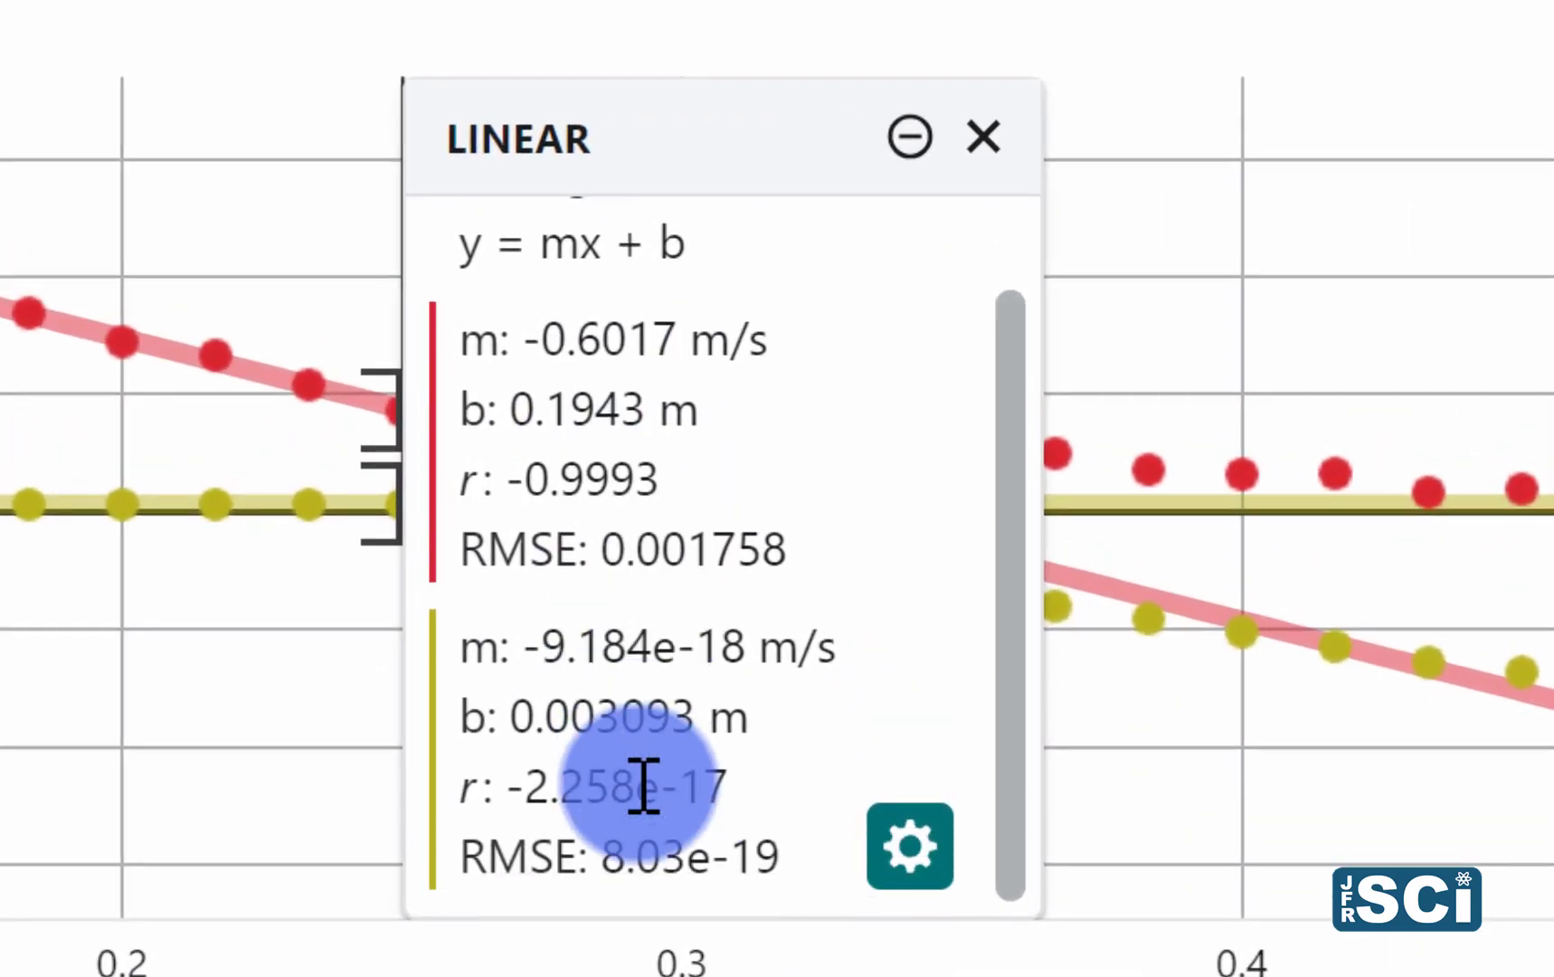
pyautogui.click(916, 864)
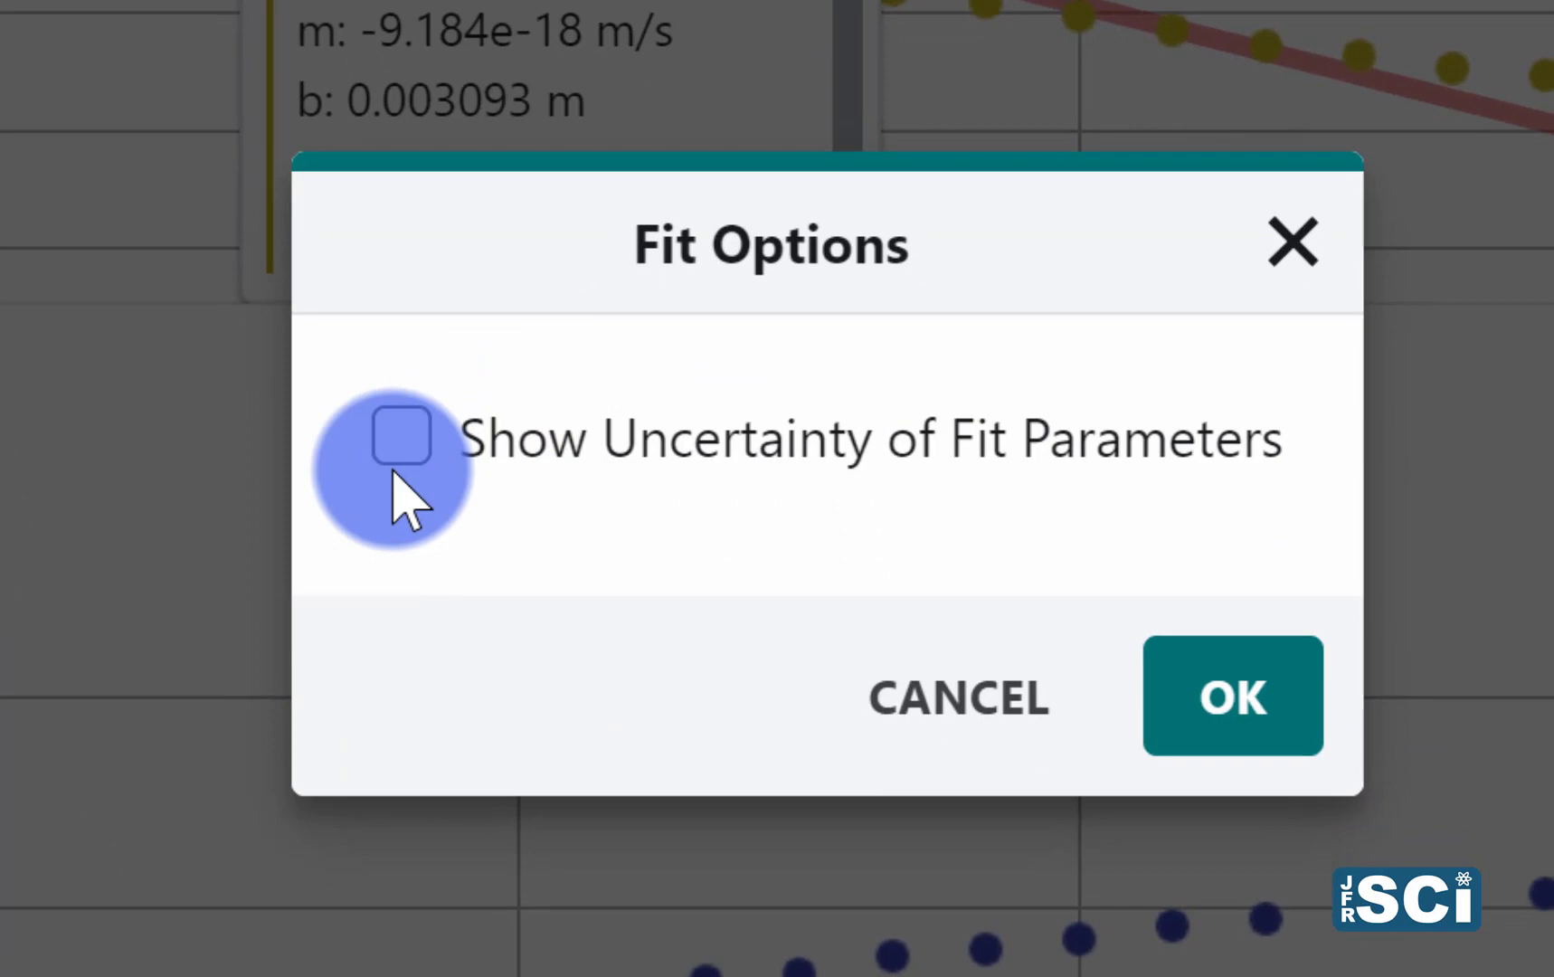
pyautogui.click(400, 443)
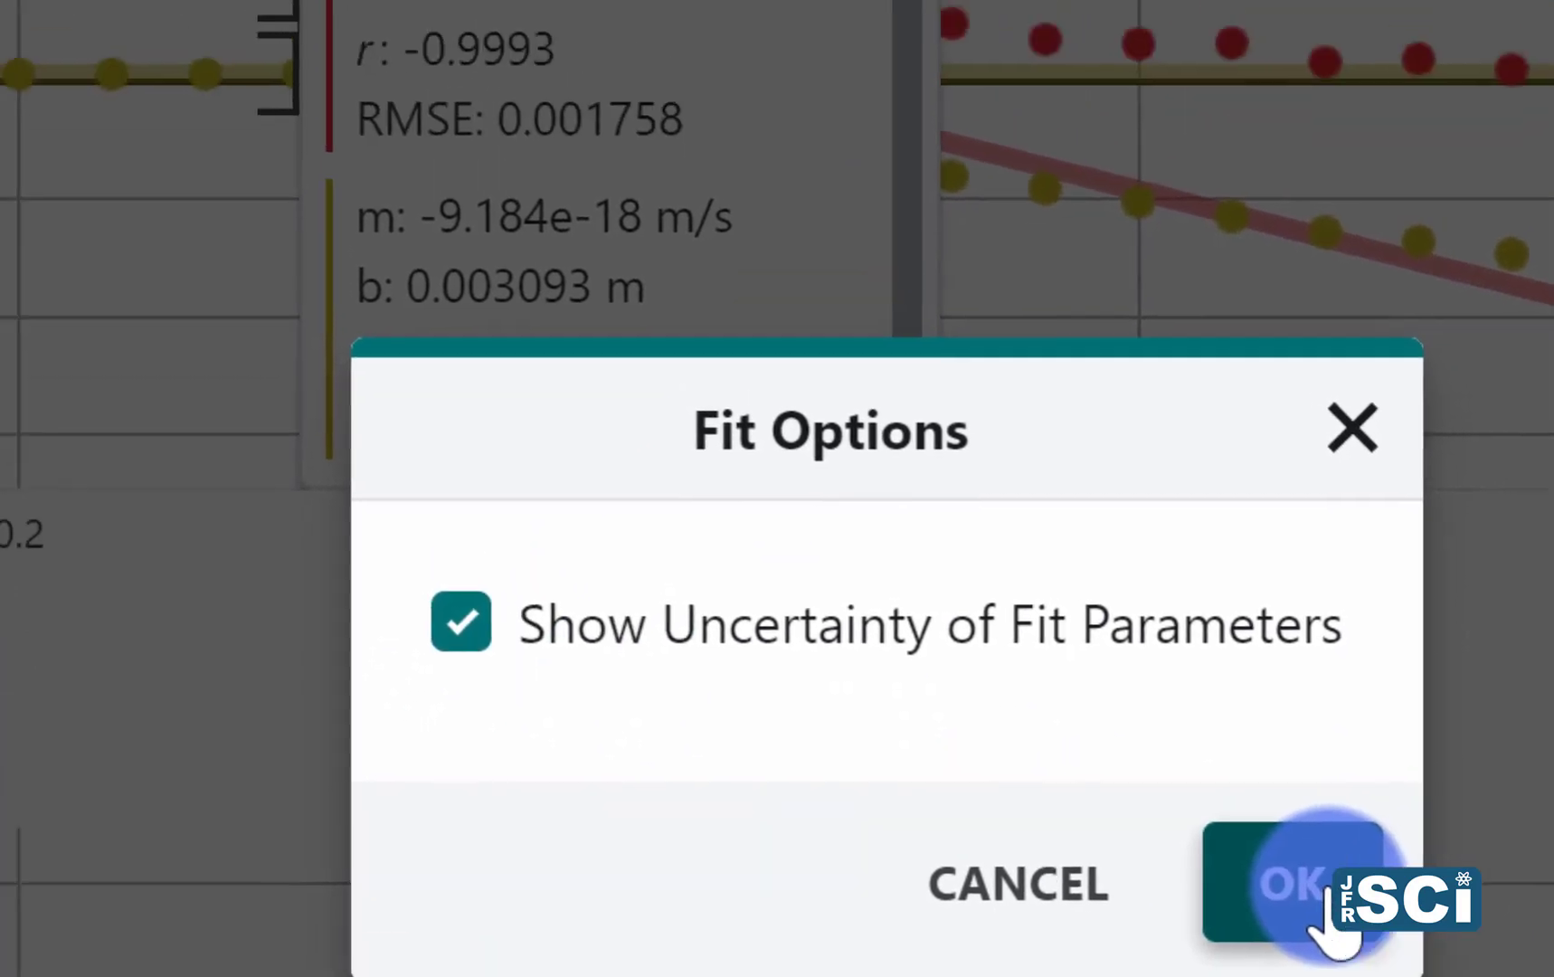
pyautogui.click(1330, 892)
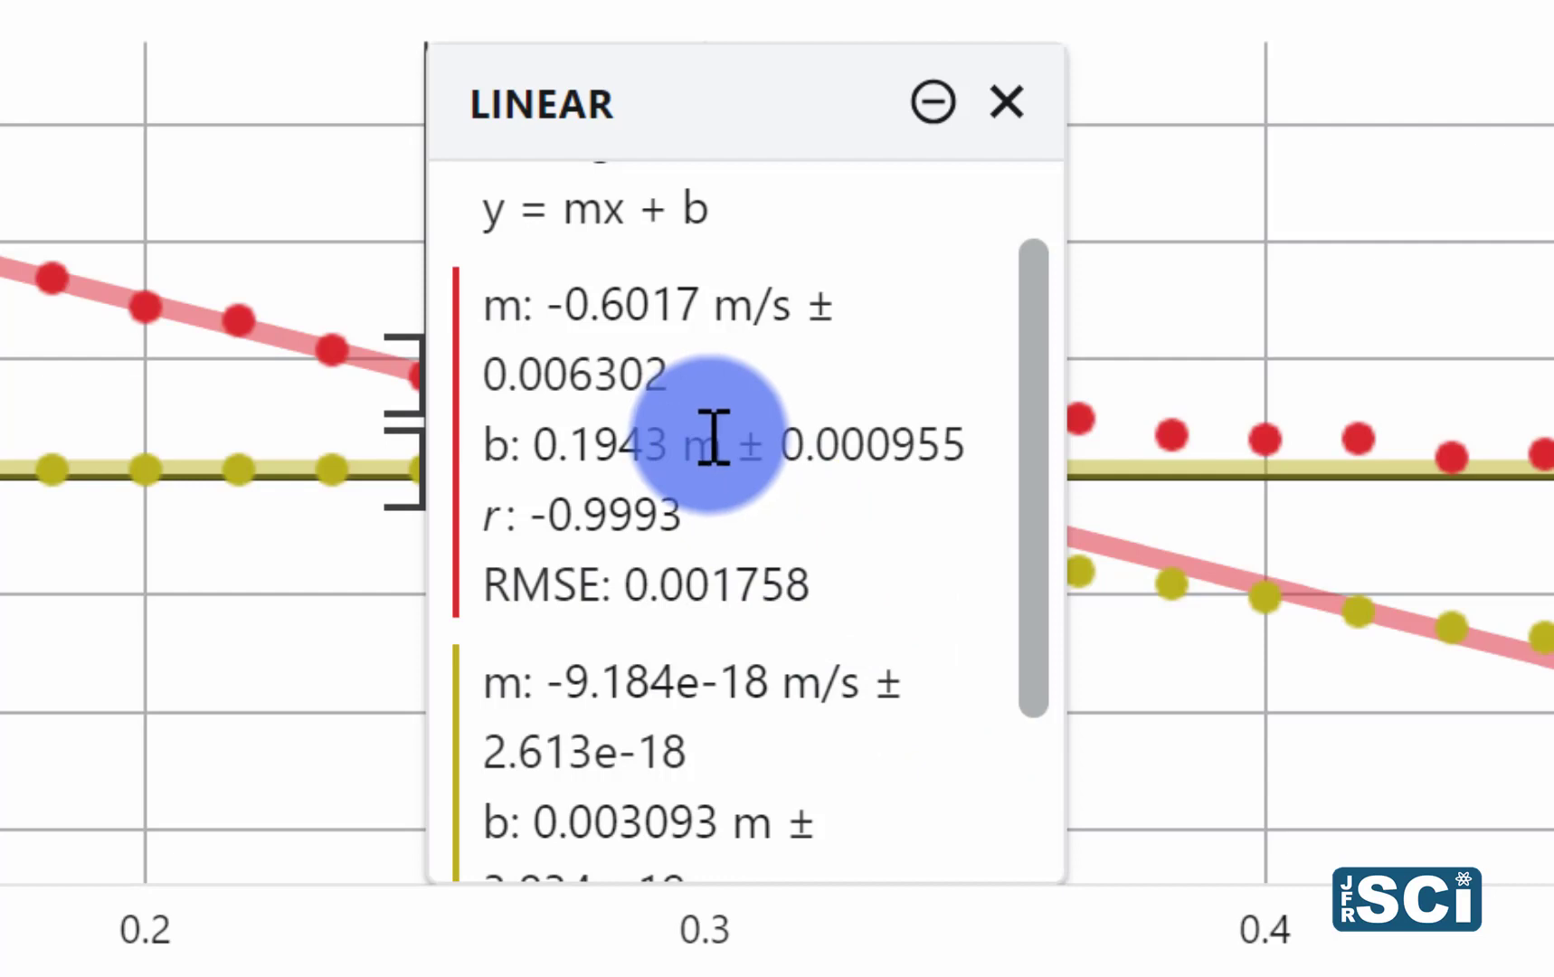
pyautogui.scroll(-3, 762, 488)
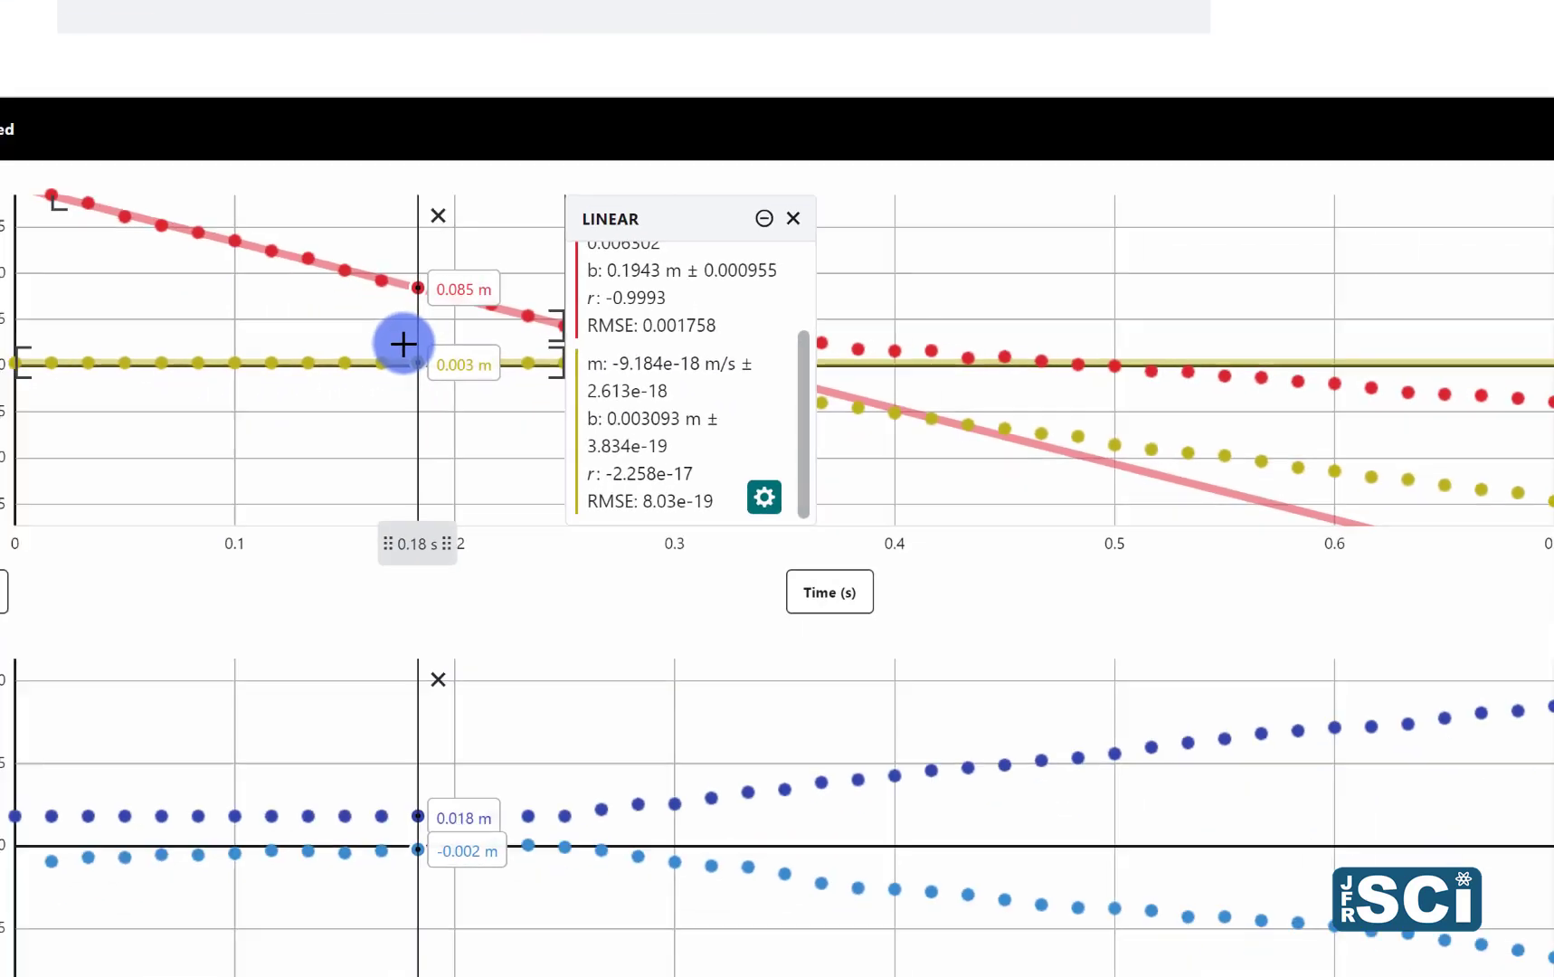
pyautogui.click(765, 218)
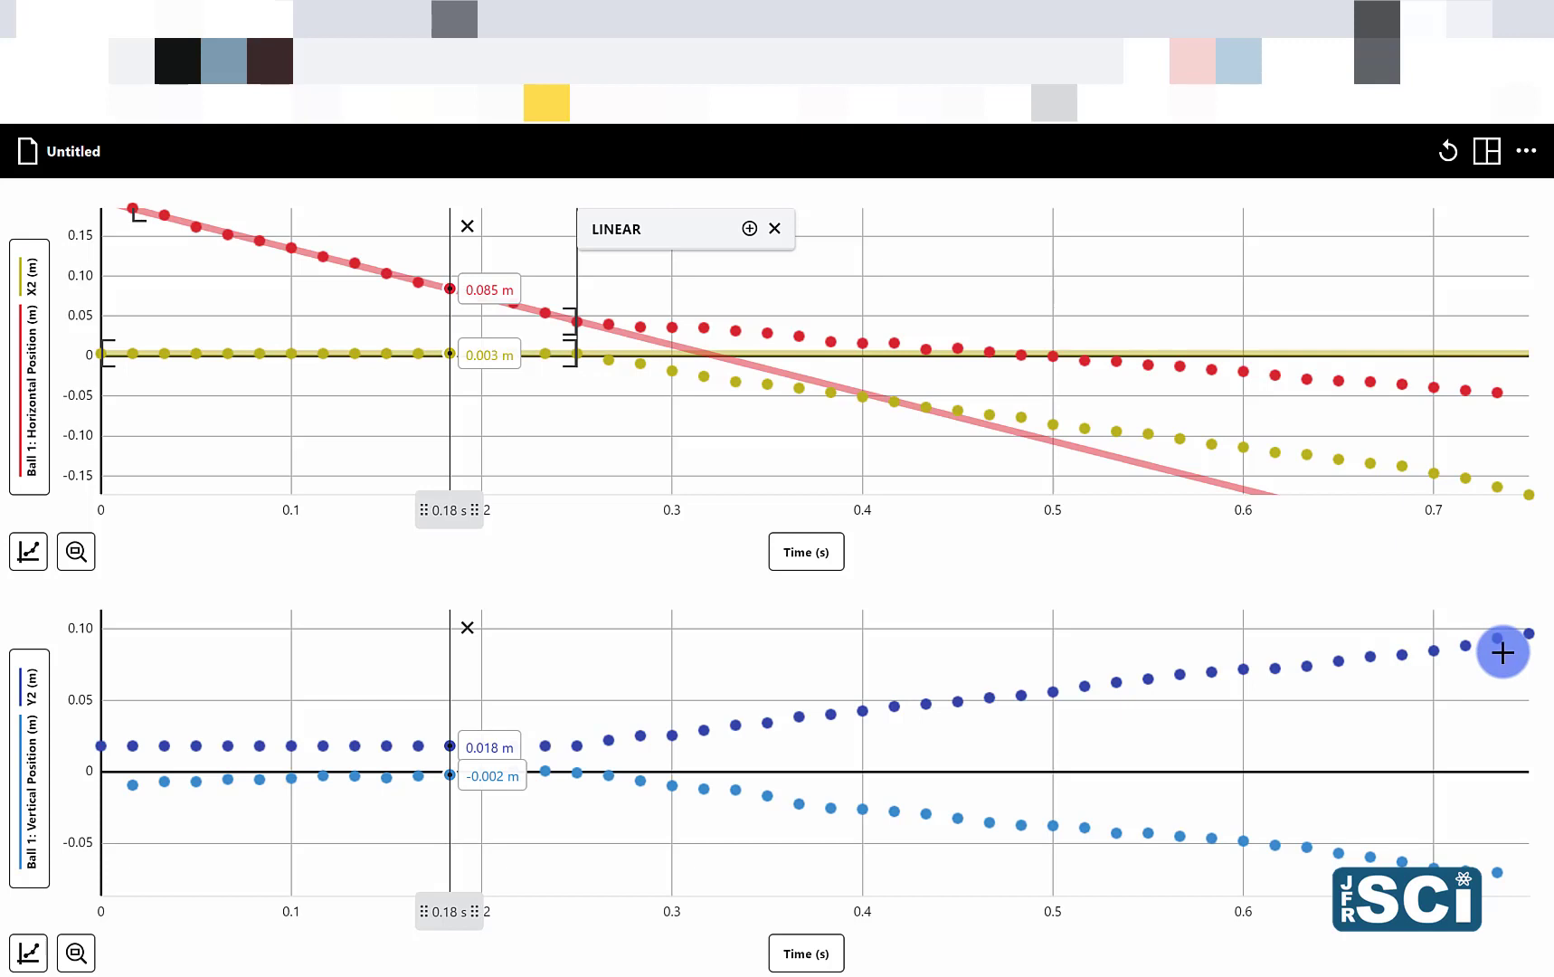
# Step: Title the upper graph "Horiozontal Position of Two Golf Balls During a Two Dimensional Collision"
pyautogui.click(798, 302)
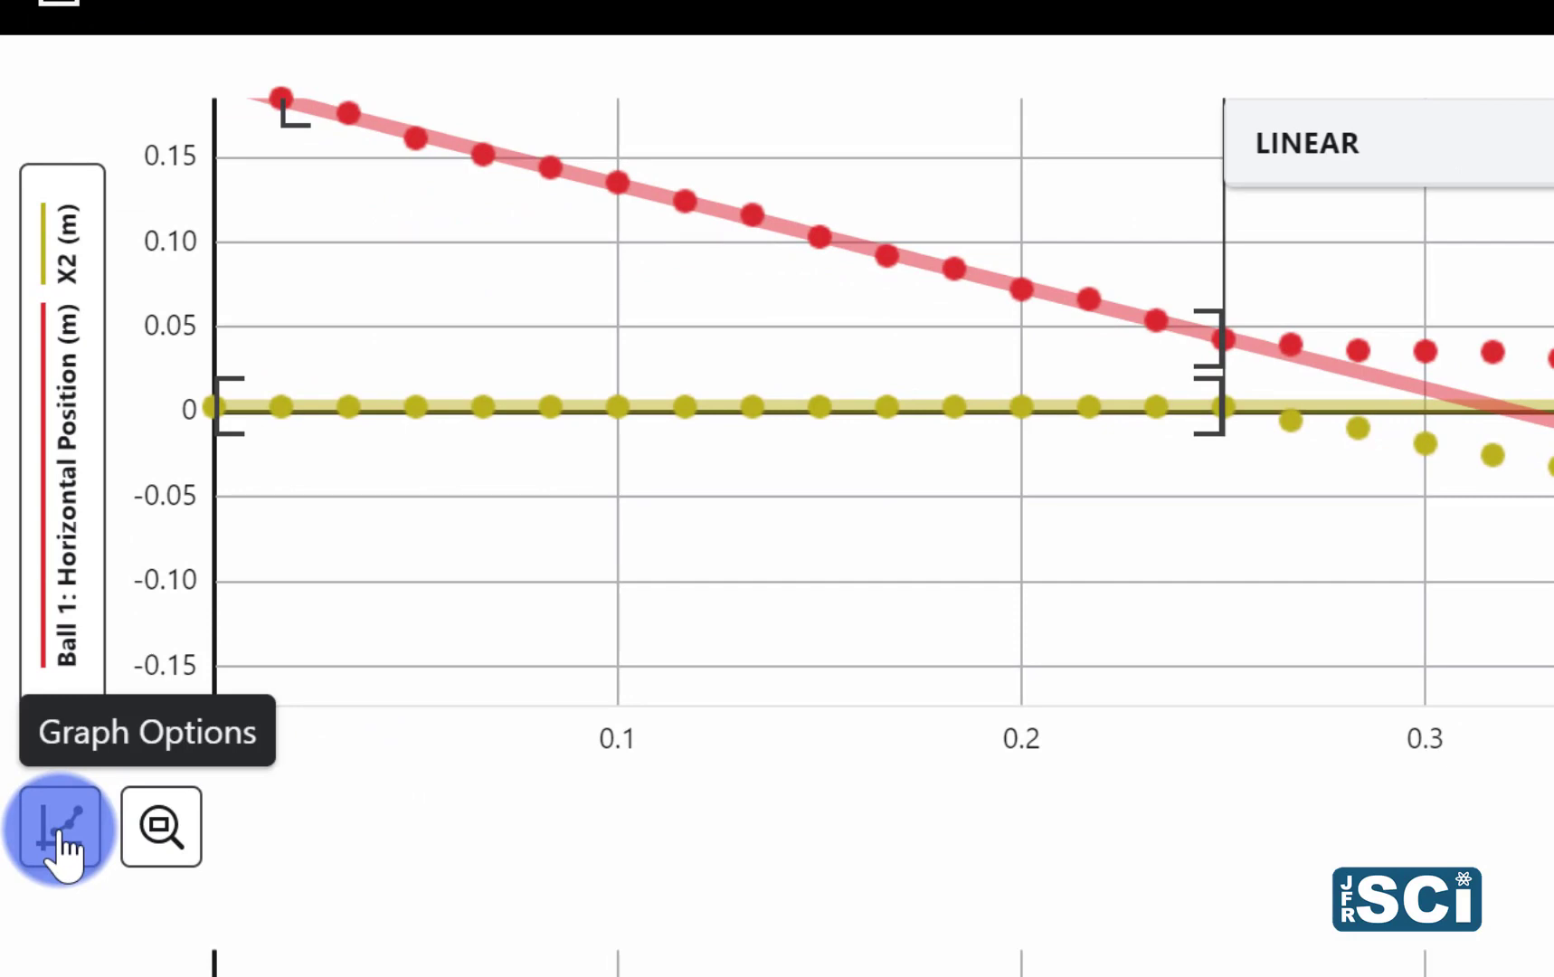
pyautogui.click(62, 846)
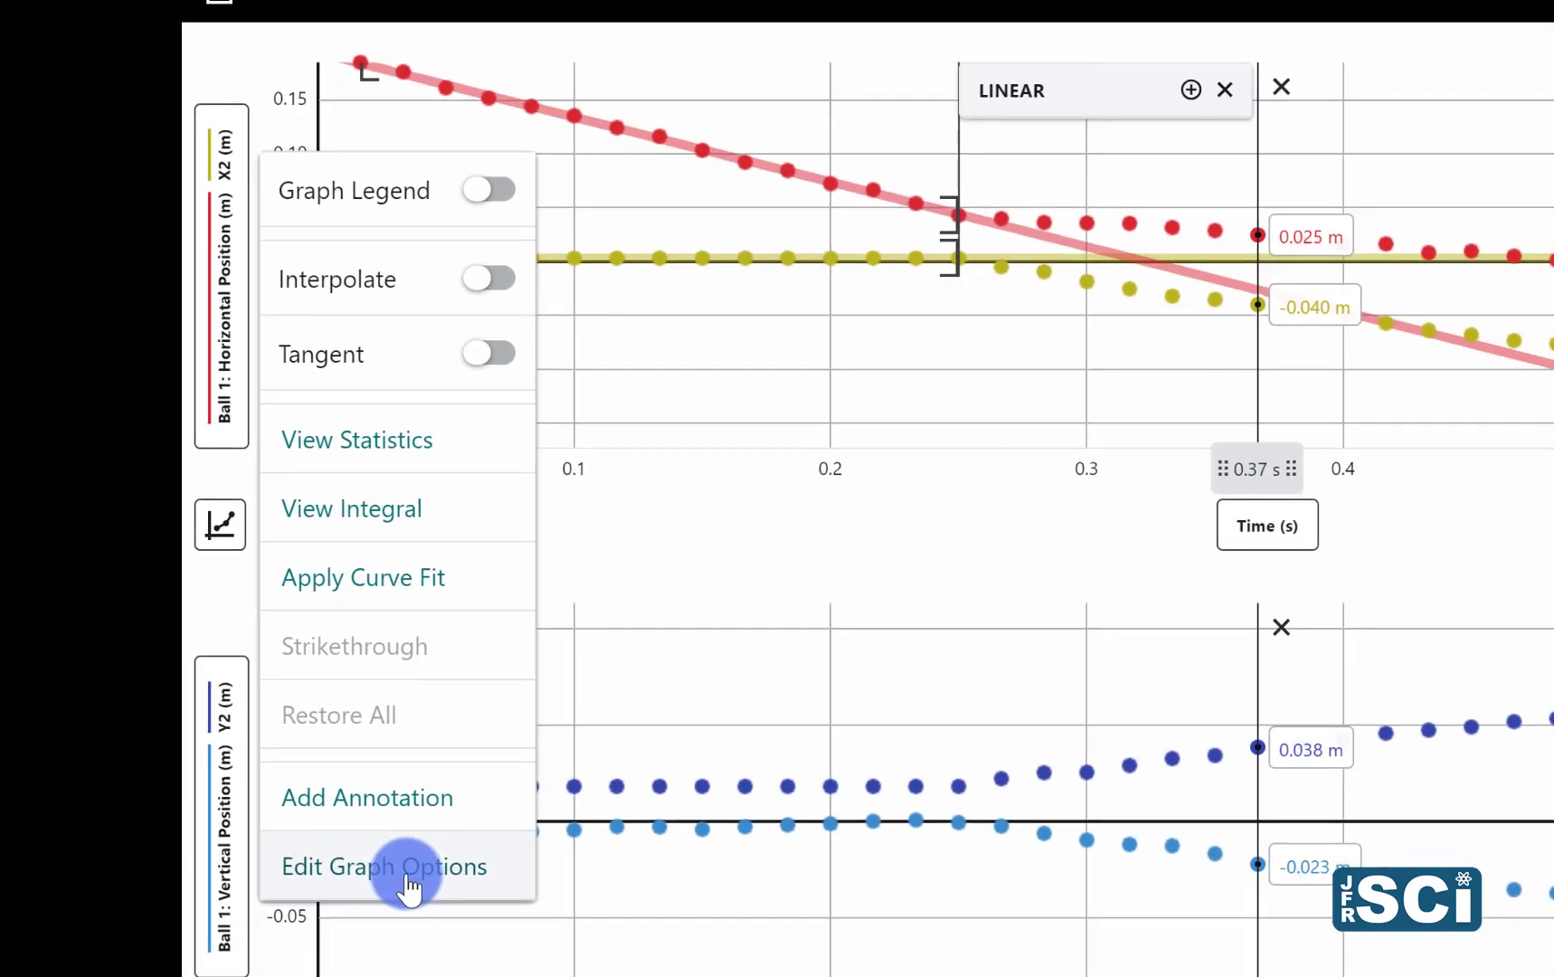
pyautogui.click(409, 869)
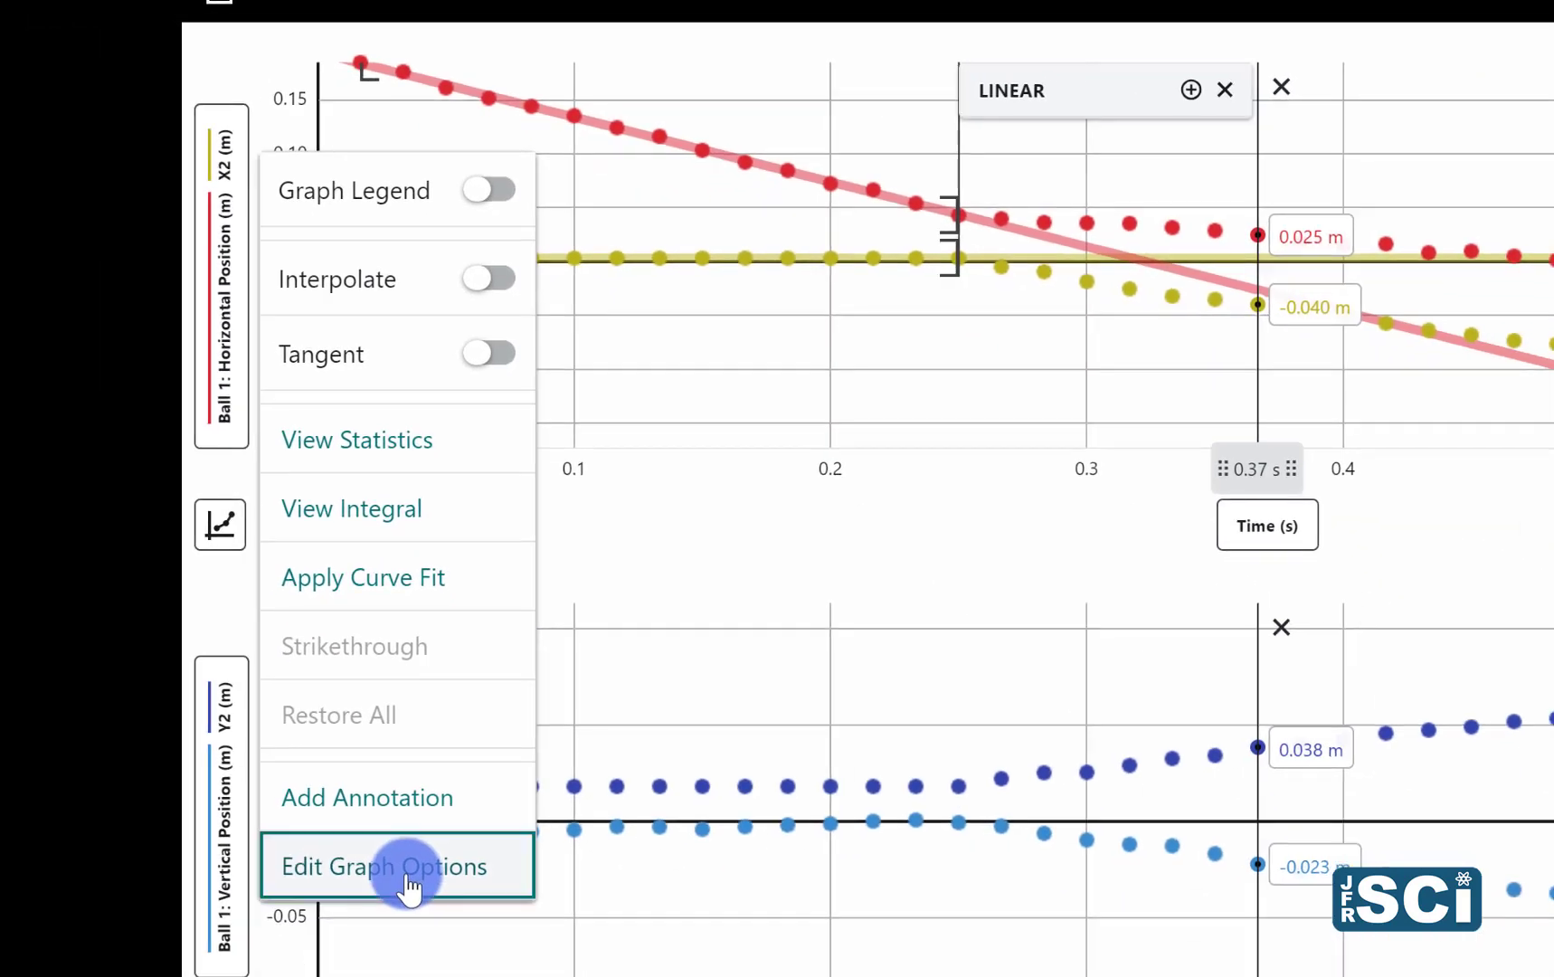
pyautogui.click(502, 316)
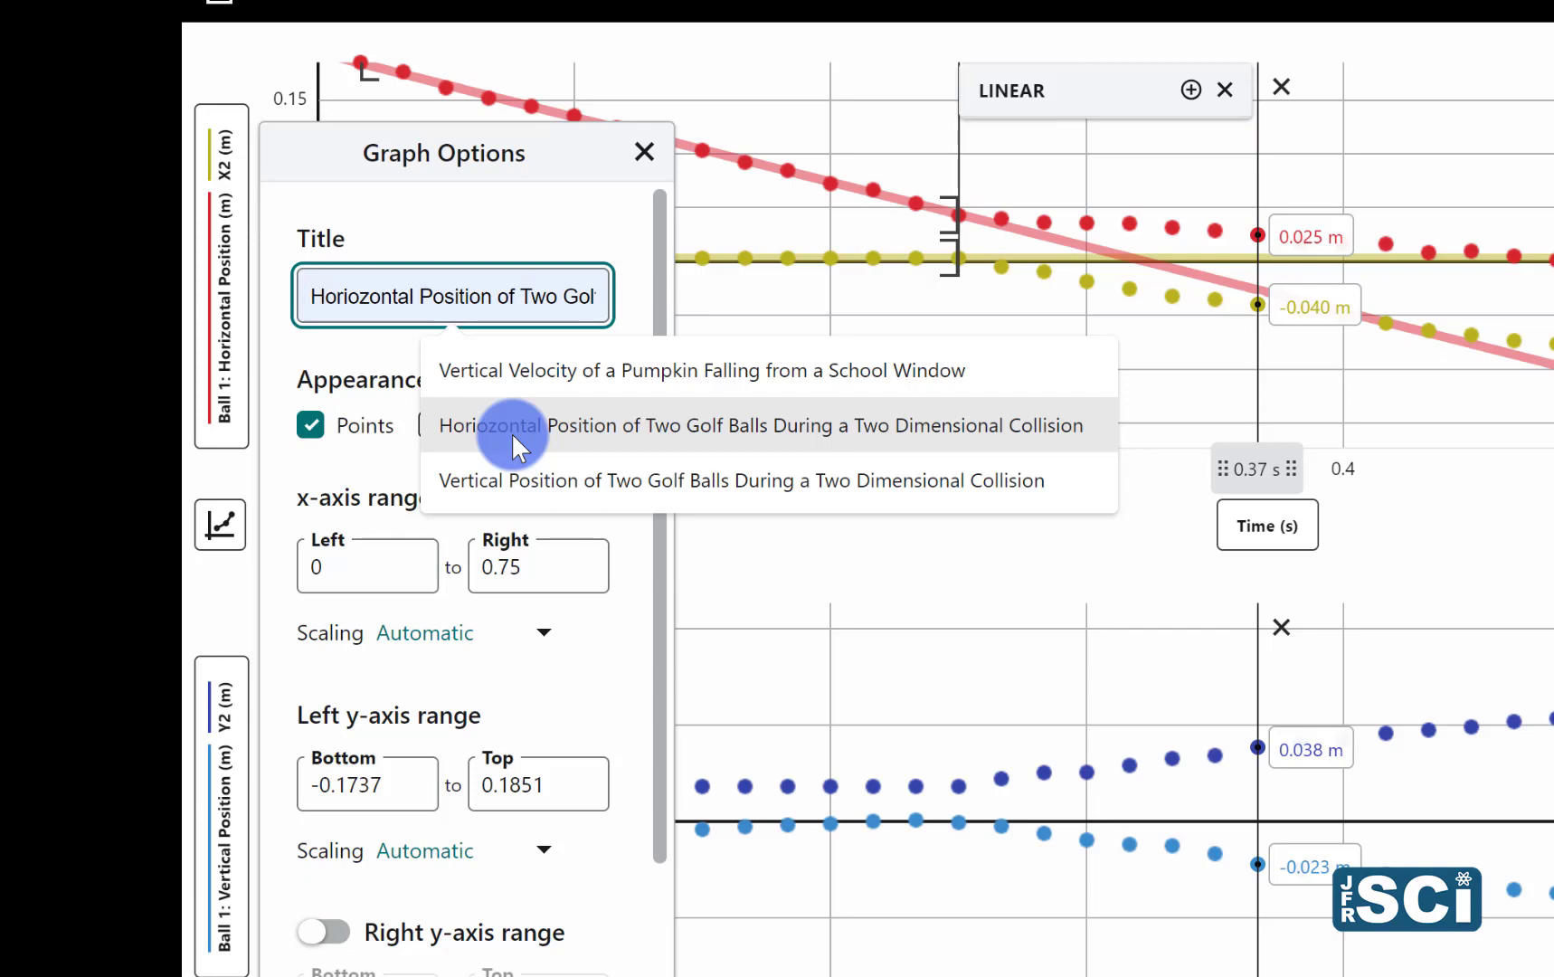
pyautogui.click(511, 433)
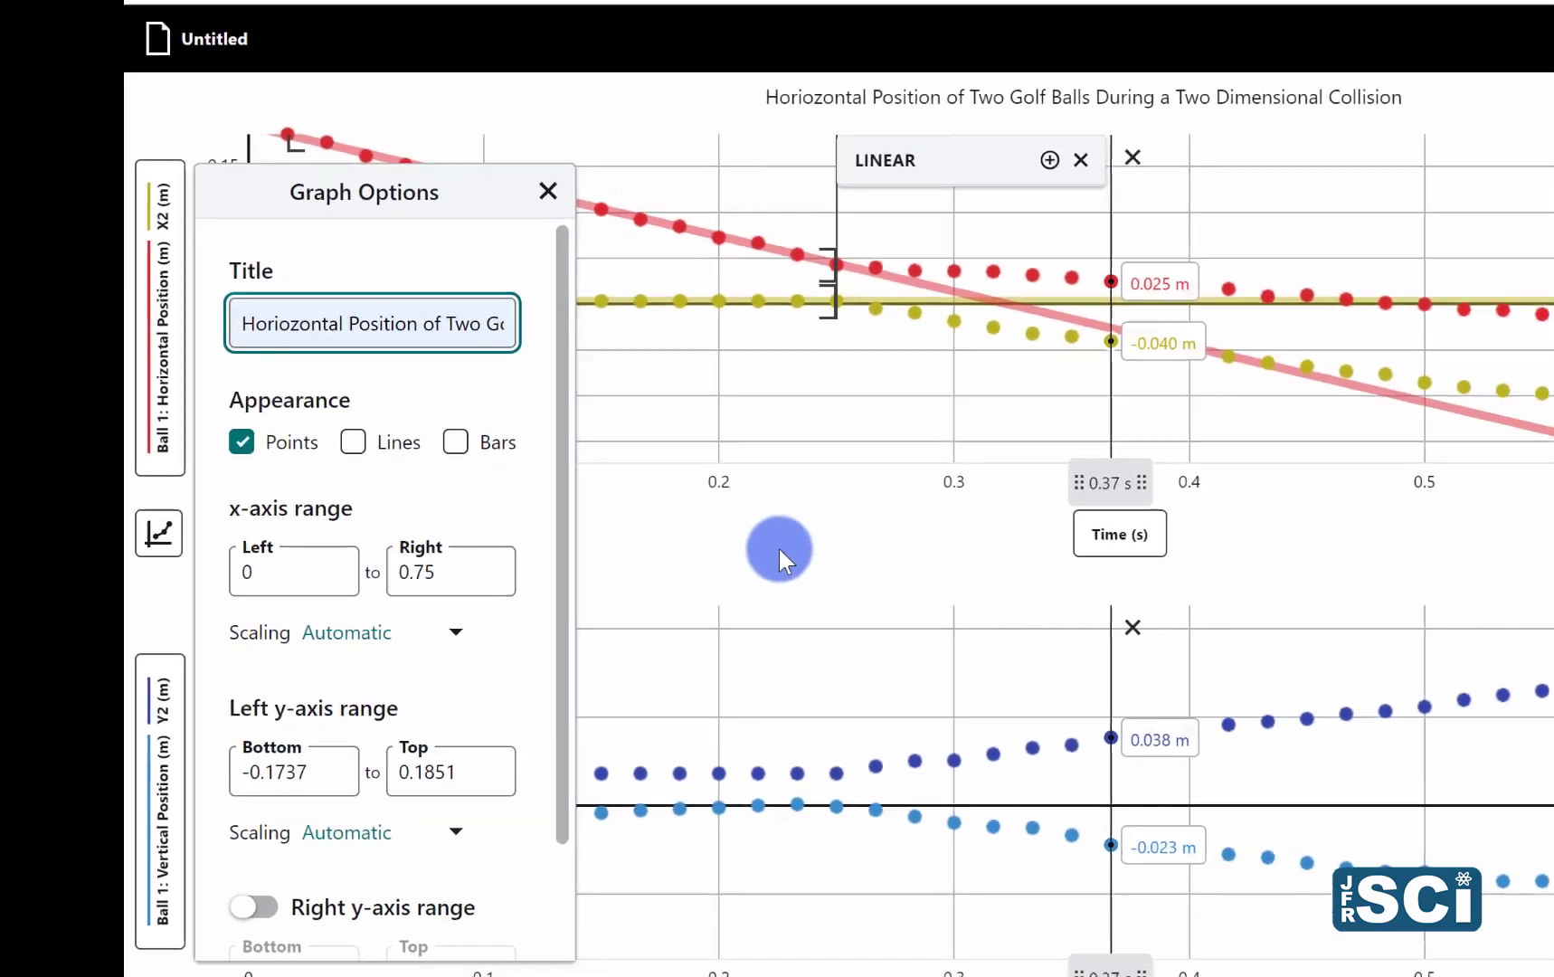
pyautogui.click(894, 549)
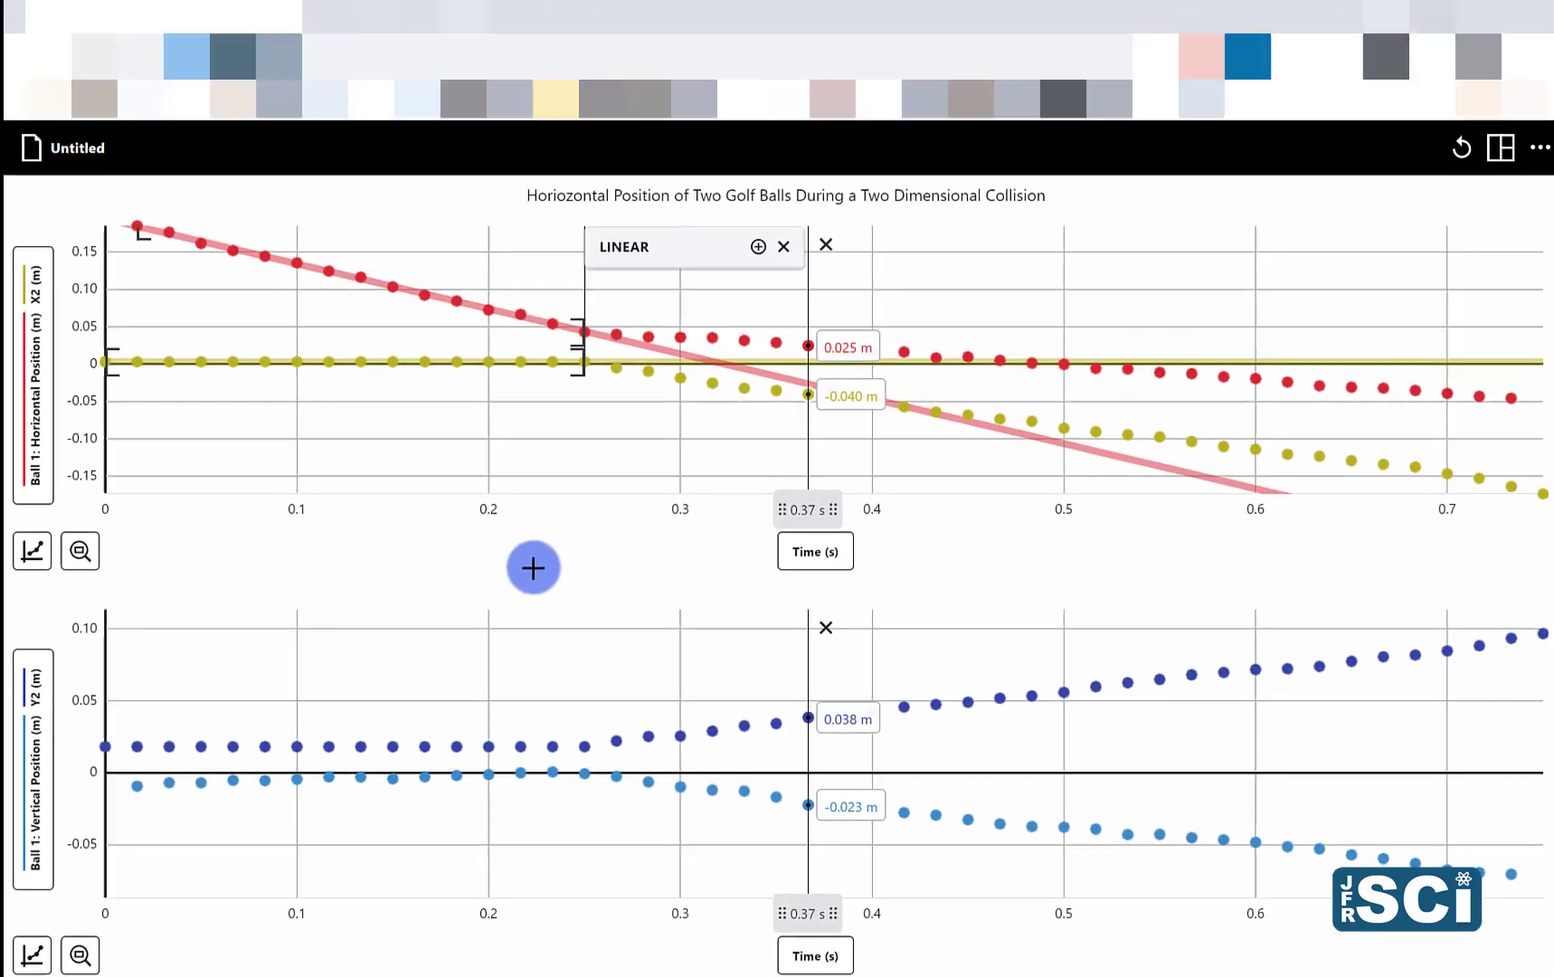
# Step: Title the lower graph "Vertical Position of Two Golf Balls During a Two Dimensional Collision"
pyautogui.click(29, 962)
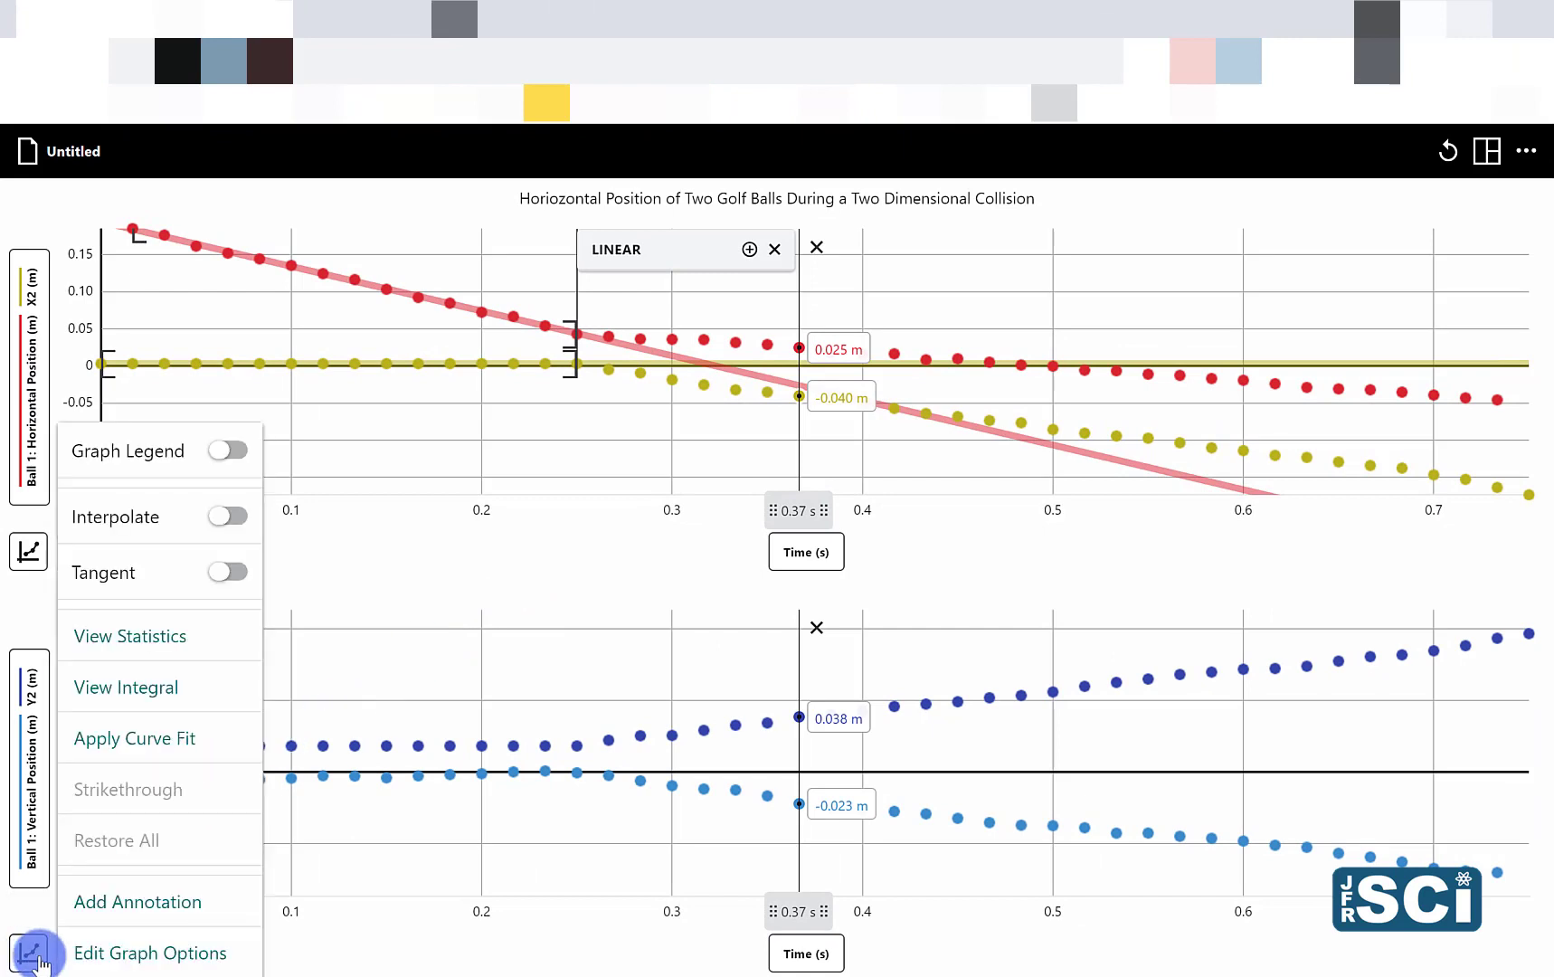
pyautogui.click(122, 959)
pyautogui.click(195, 459)
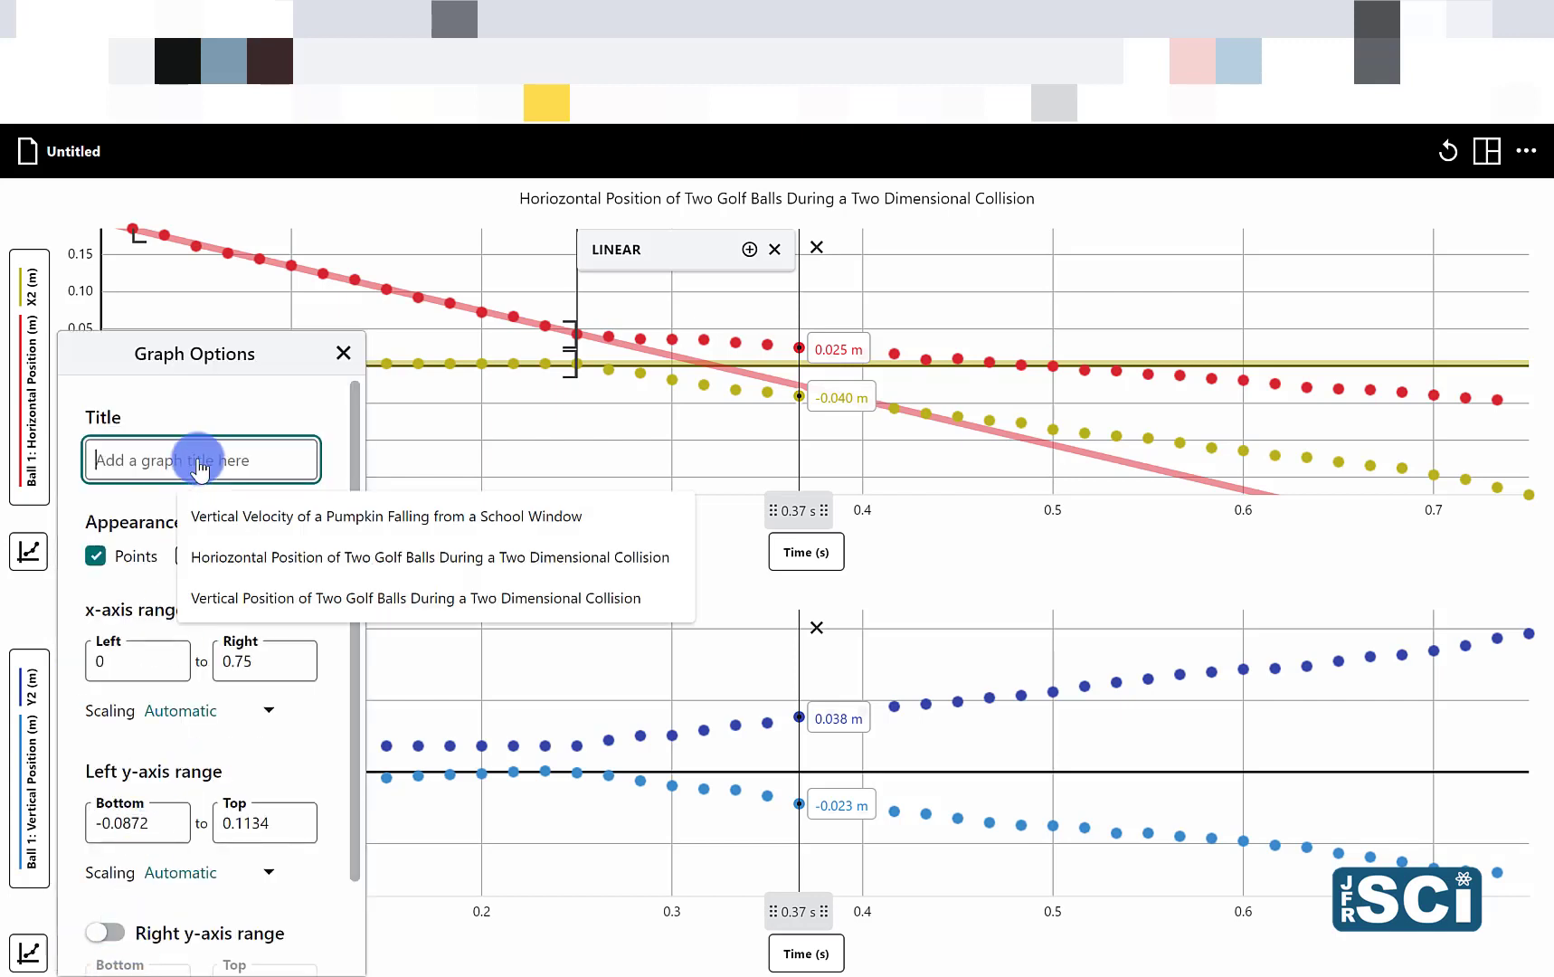
pyautogui.click(245, 613)
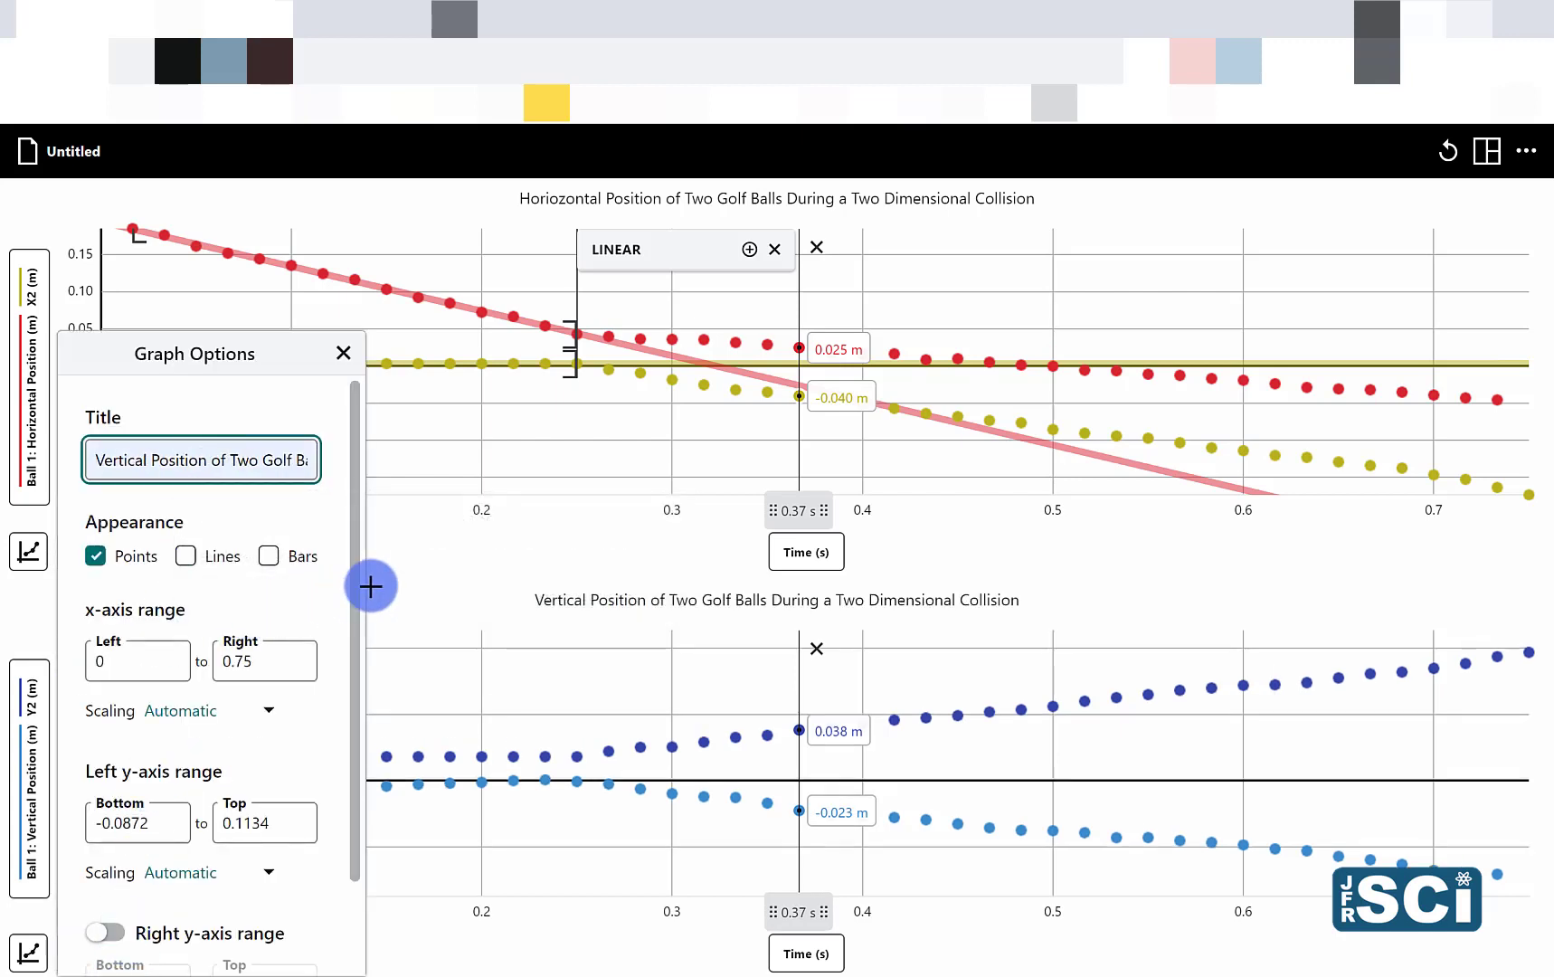
pyautogui.click(452, 565)
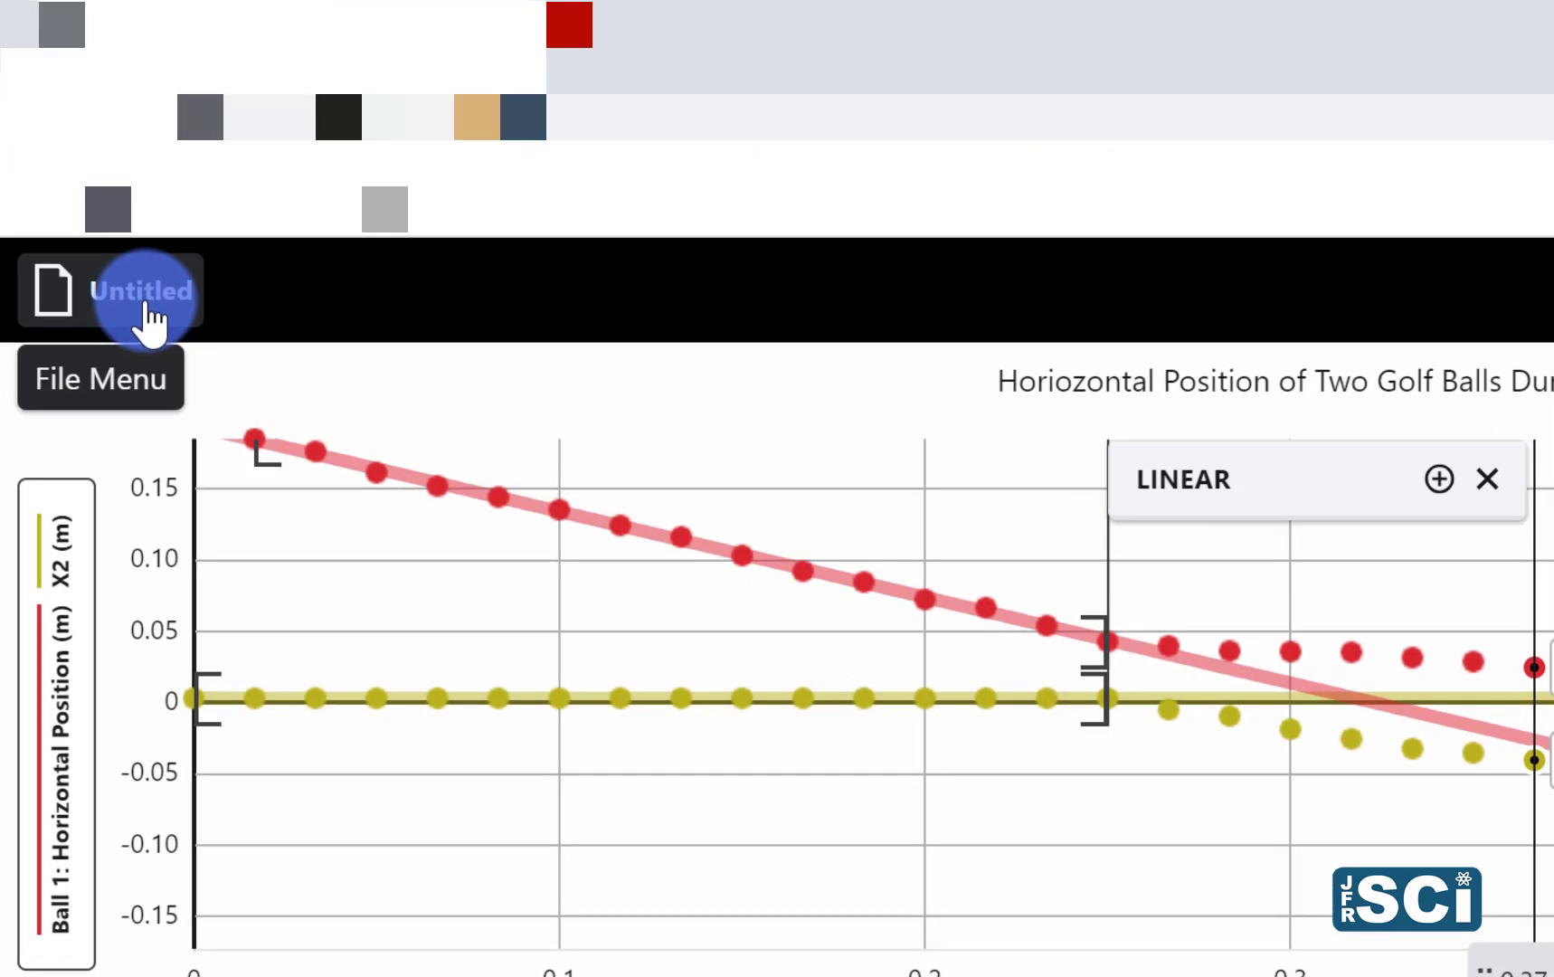
pyautogui.click(75, 161)
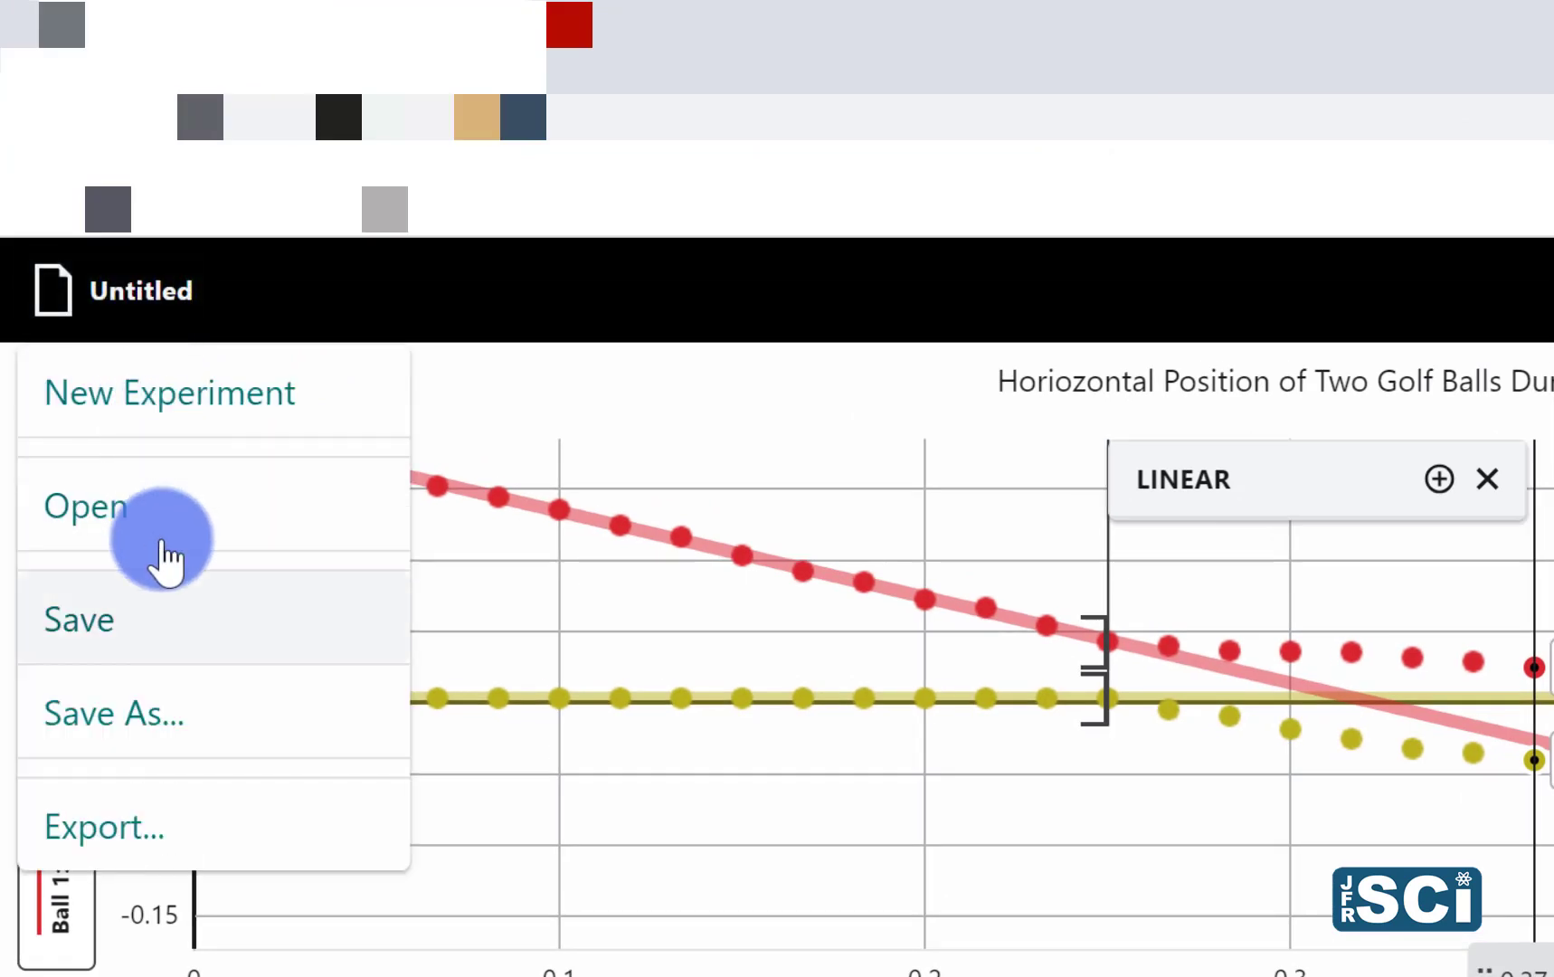
pyautogui.click(170, 651)
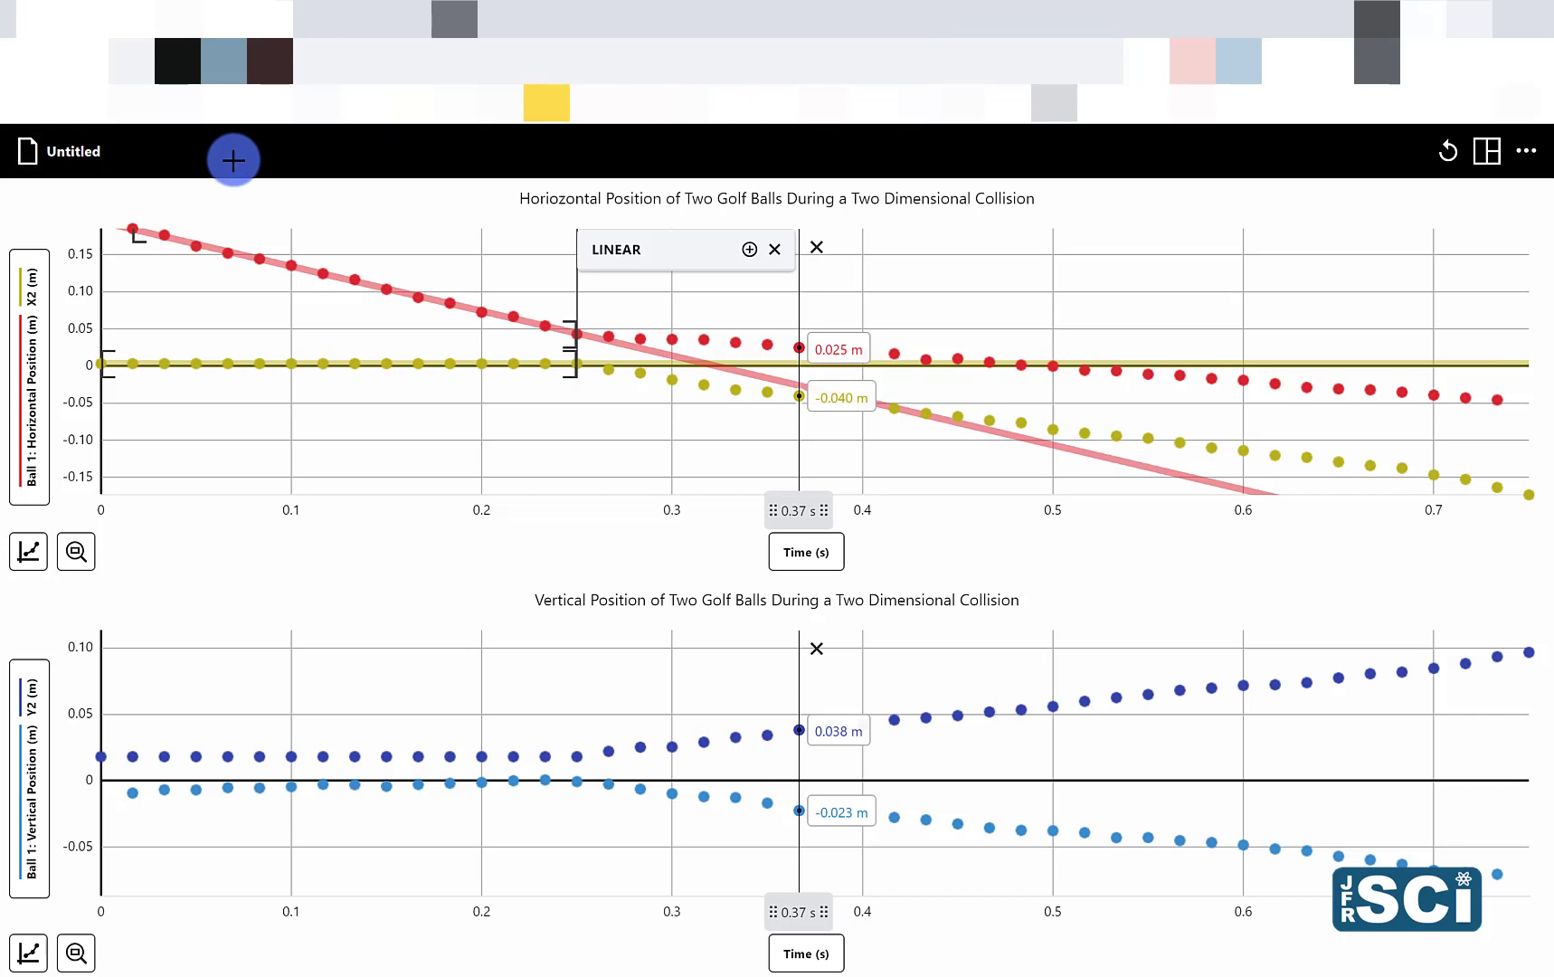
pyautogui.click(84, 161)
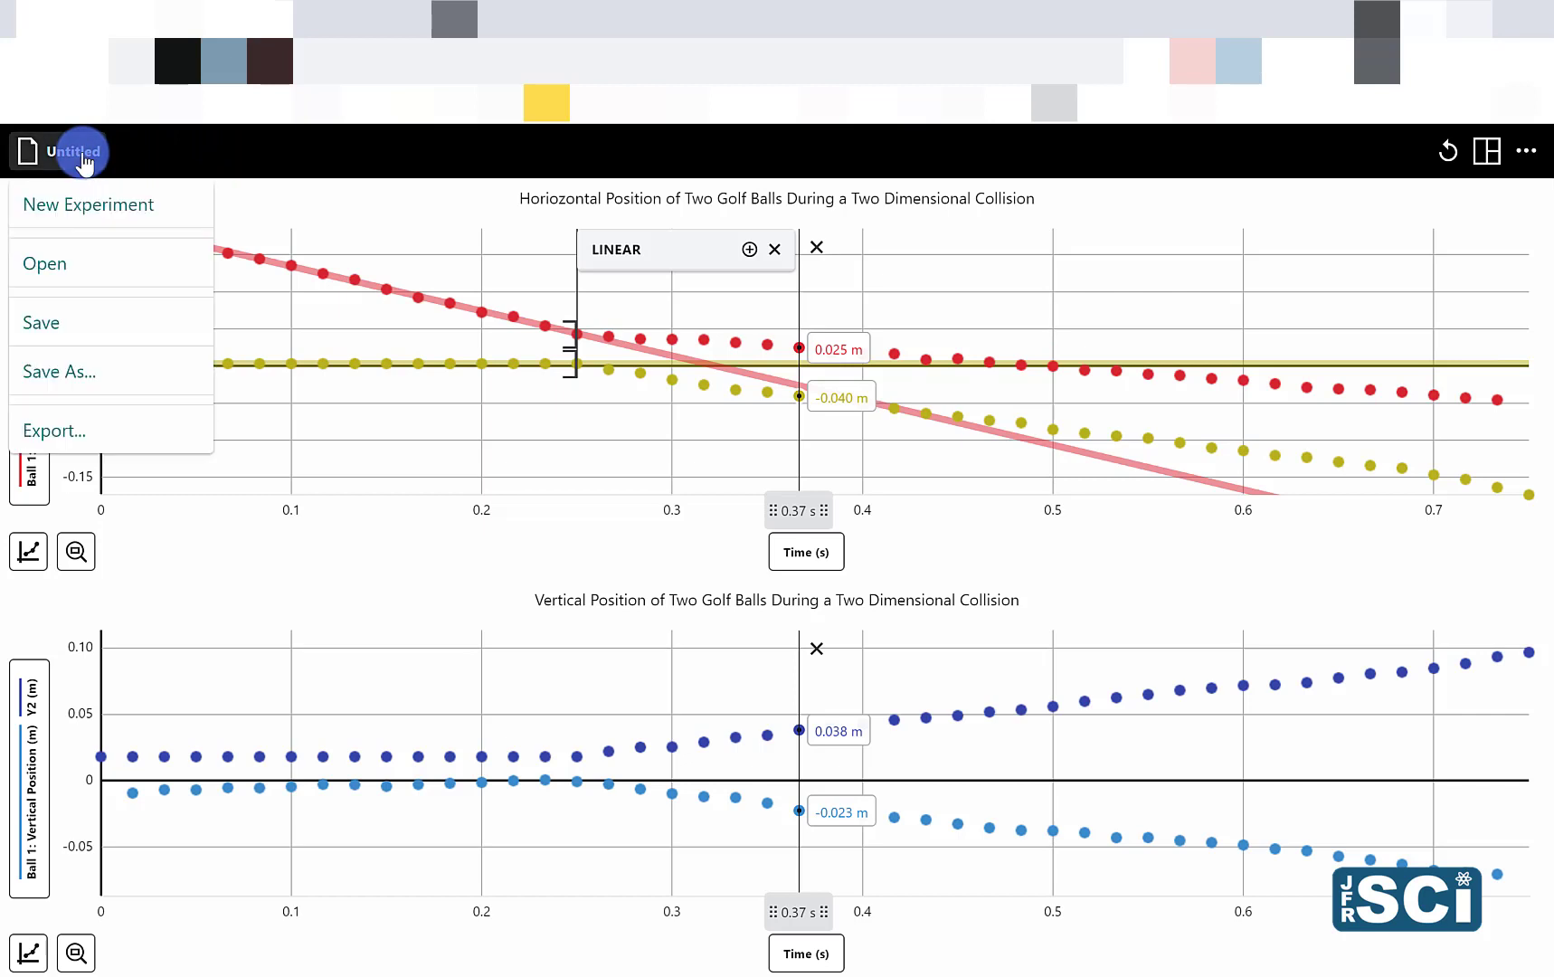
pyautogui.click(80, 433)
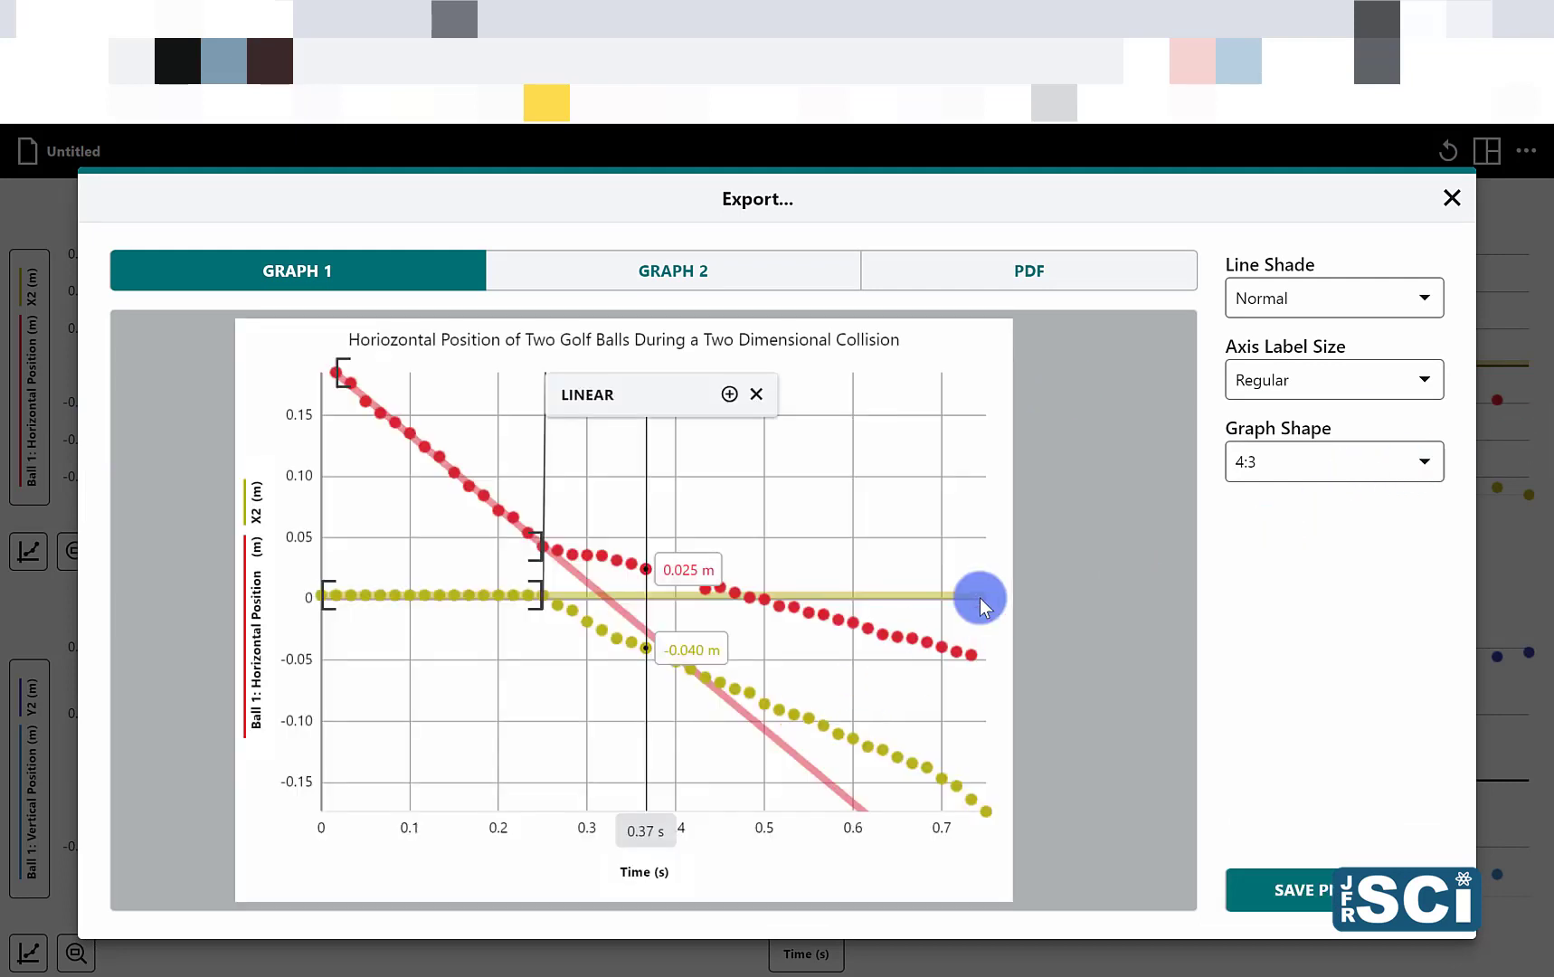
pyautogui.click(1291, 477)
pyautogui.click(1270, 515)
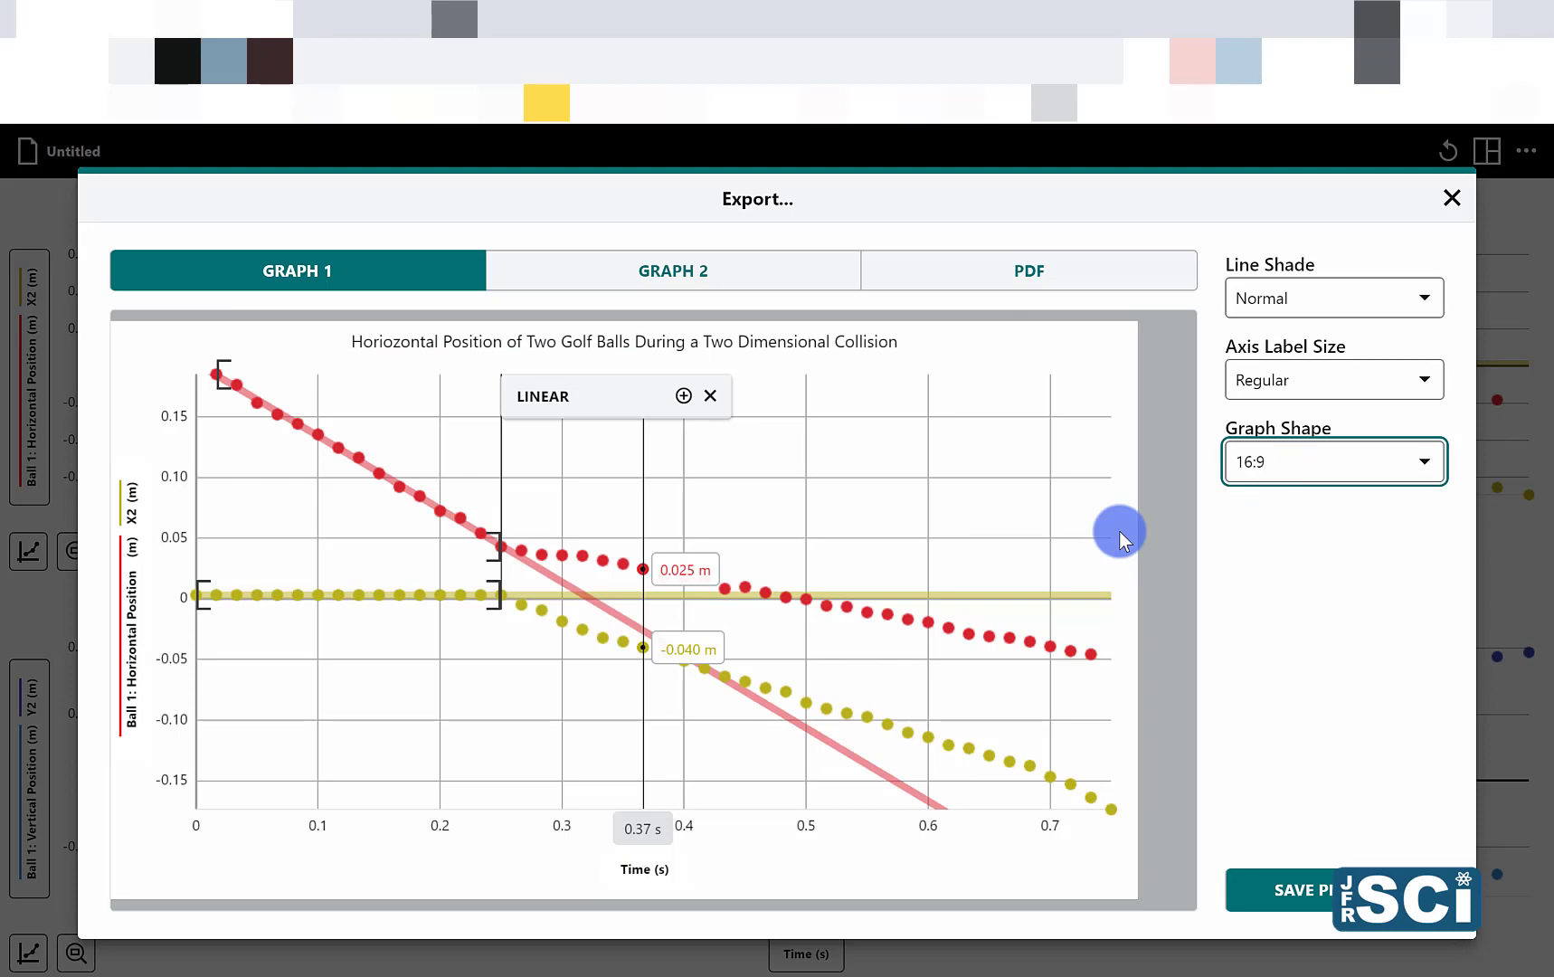
pyautogui.click(1453, 201)
# Step: Remove the examine line from the graphs and preview the horizontal position graph's export in 16:9 shape
pyautogui.click(1006, 409)
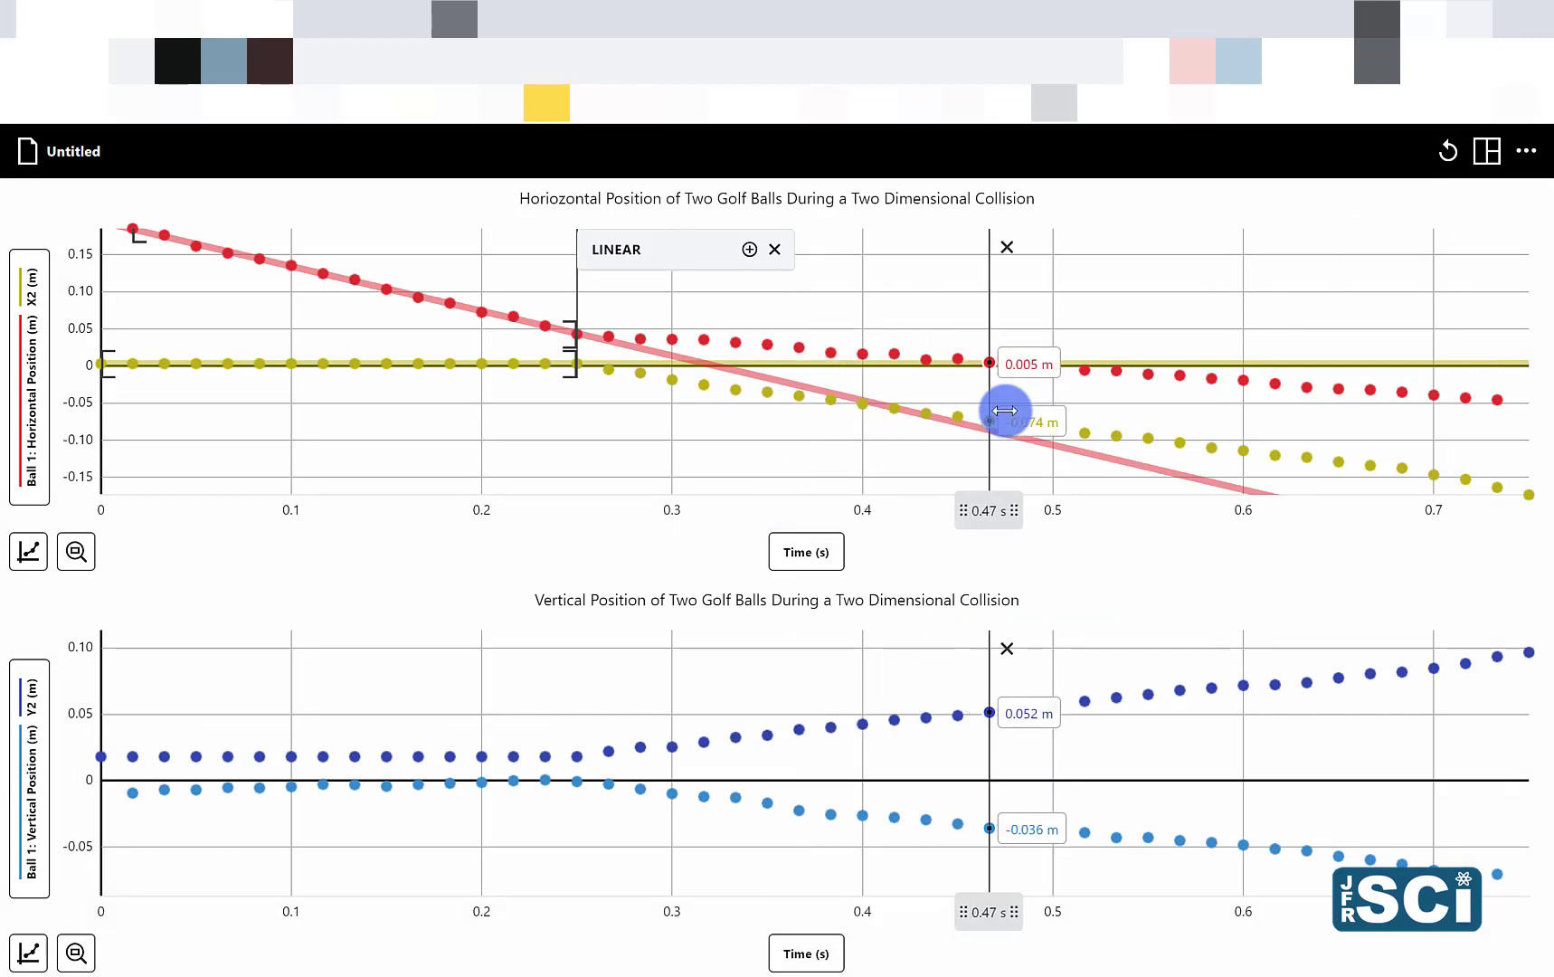
pyautogui.click(1002, 246)
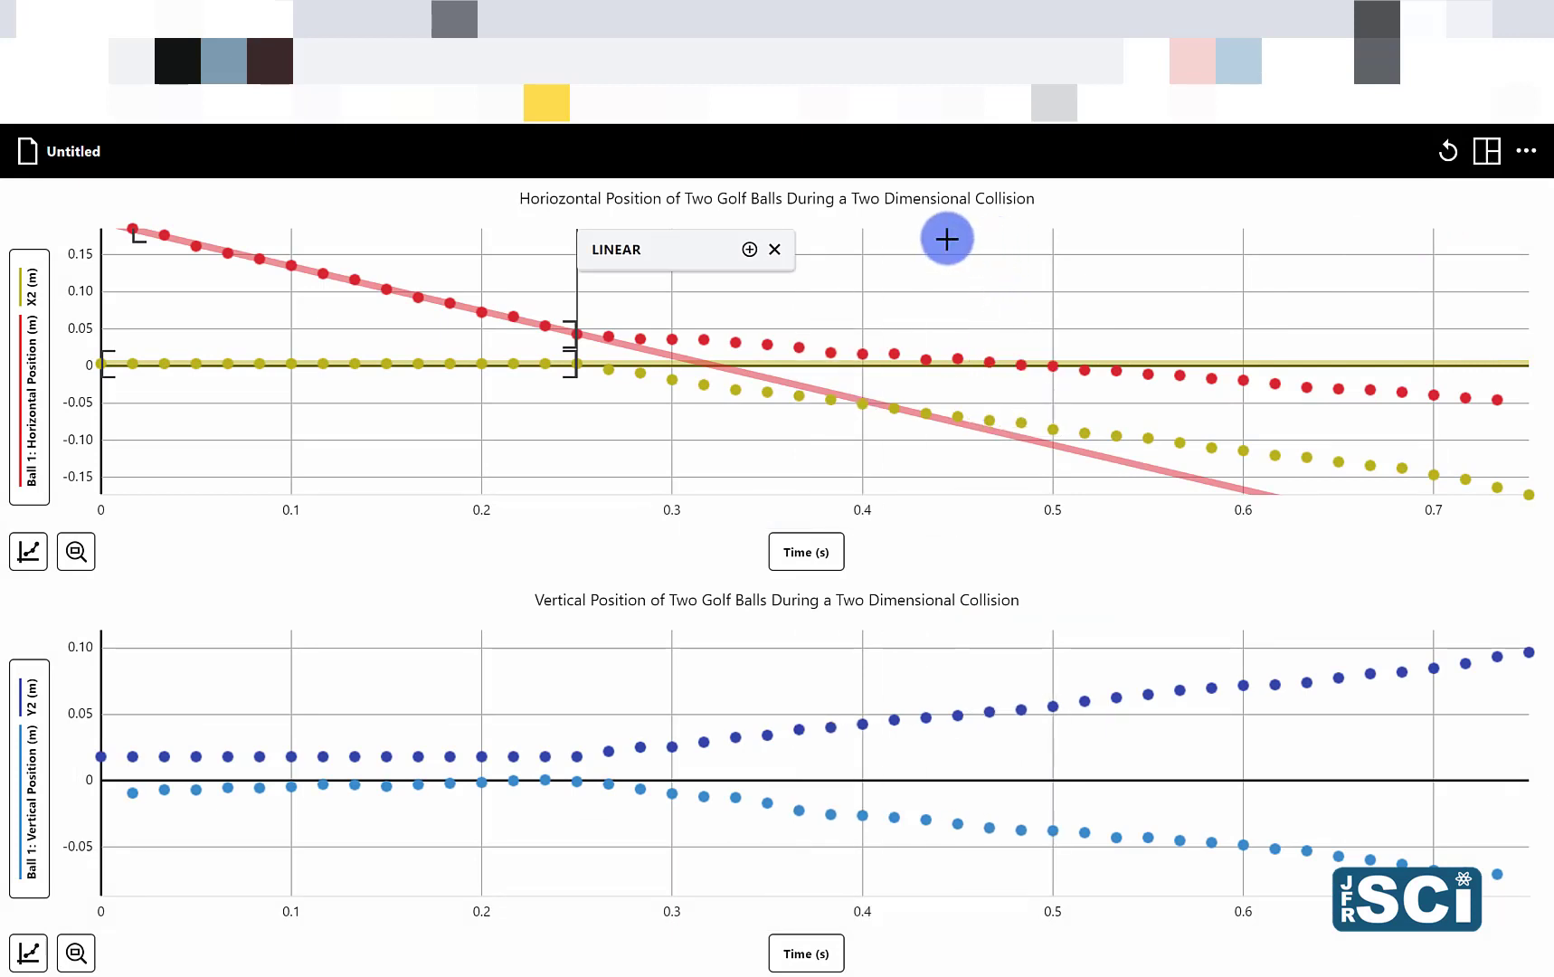
pyautogui.click(69, 151)
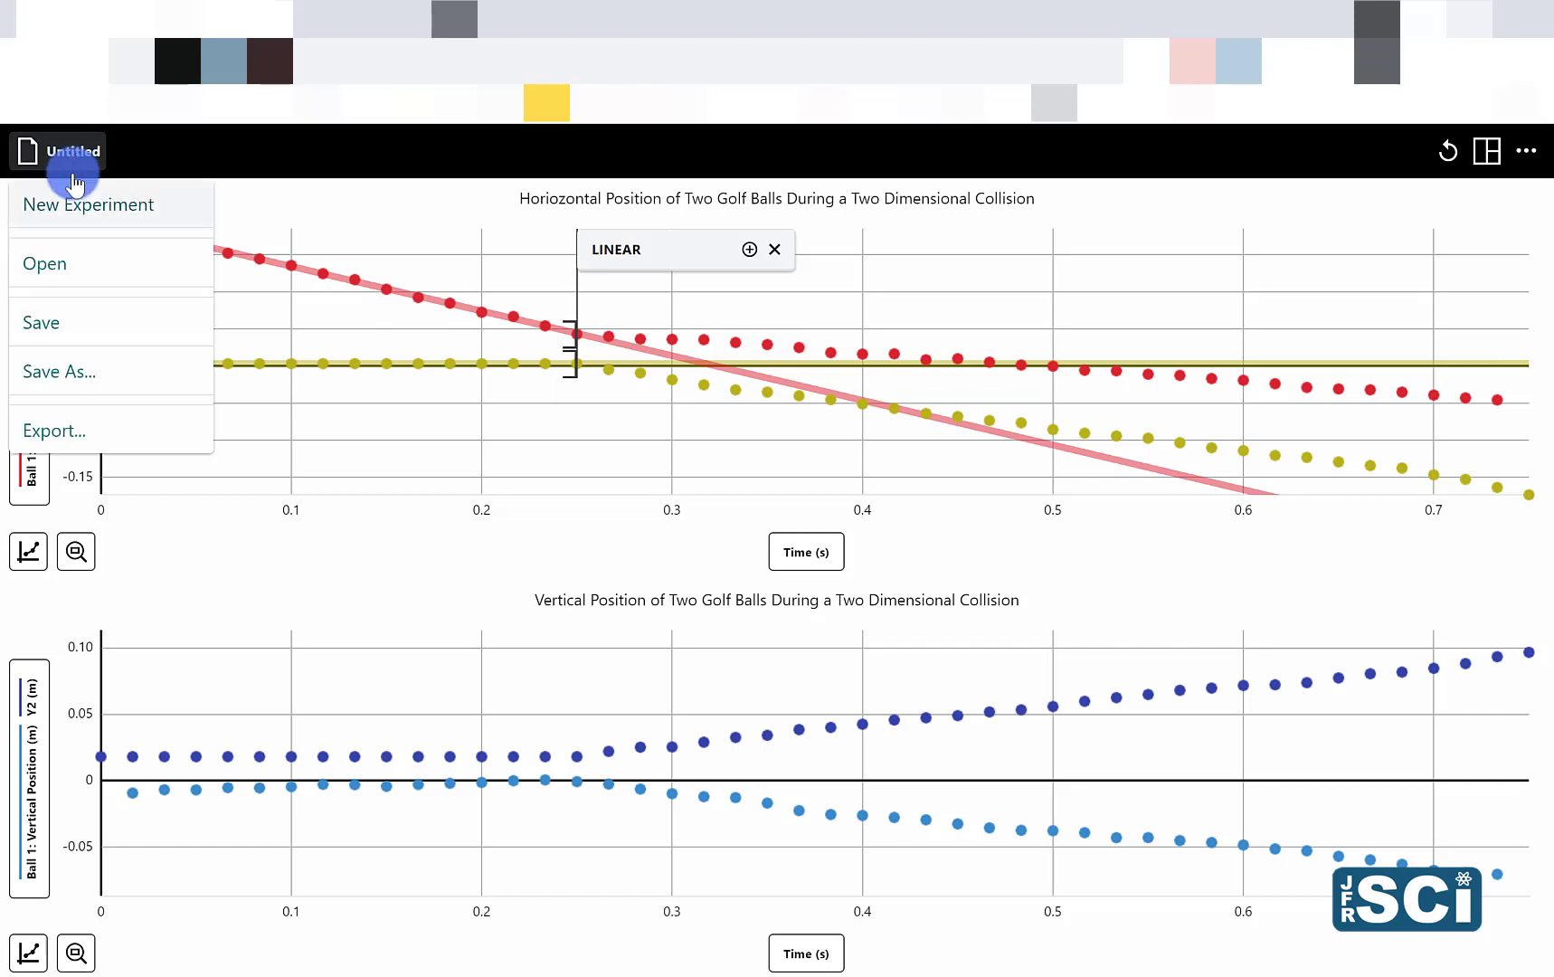
pyautogui.click(74, 433)
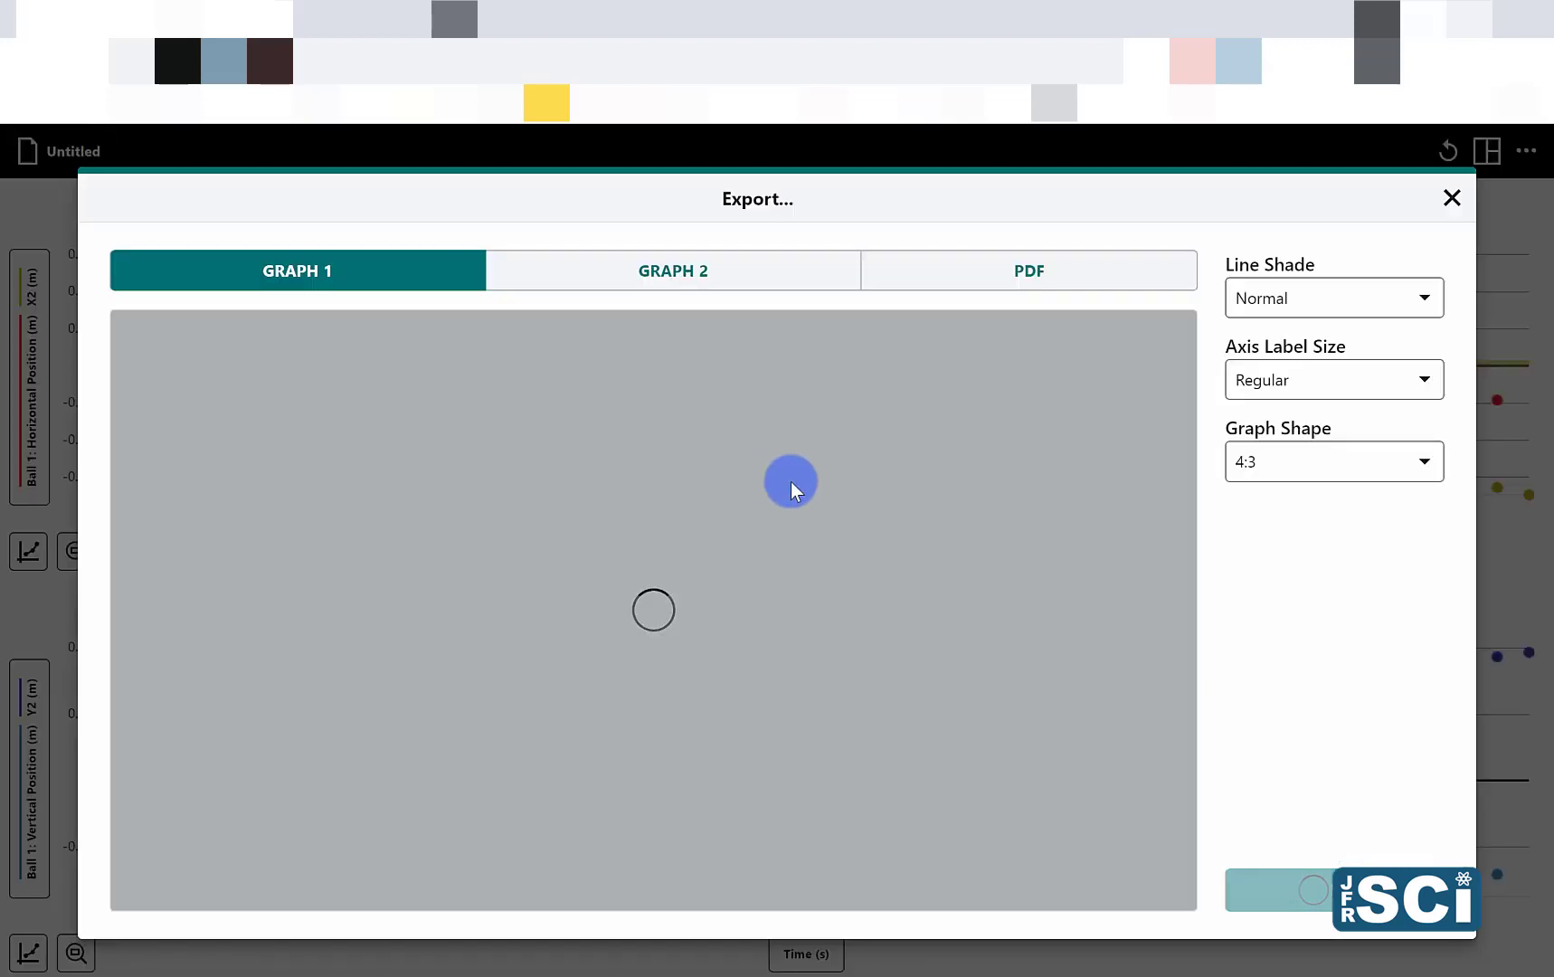
pyautogui.click(1326, 466)
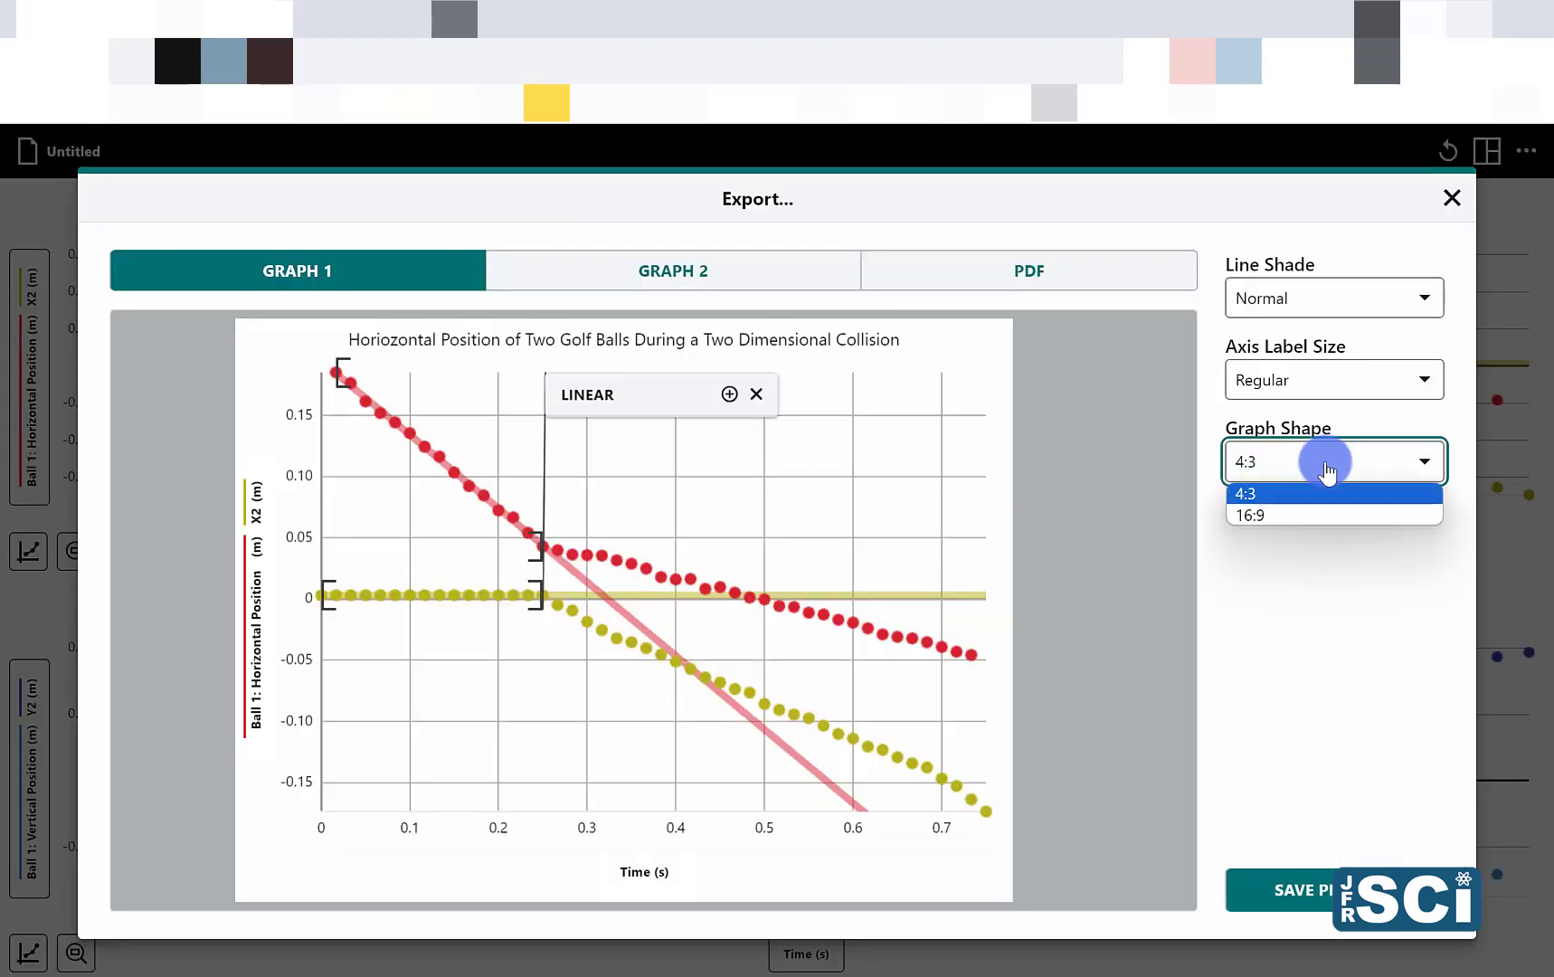
pyautogui.click(1289, 517)
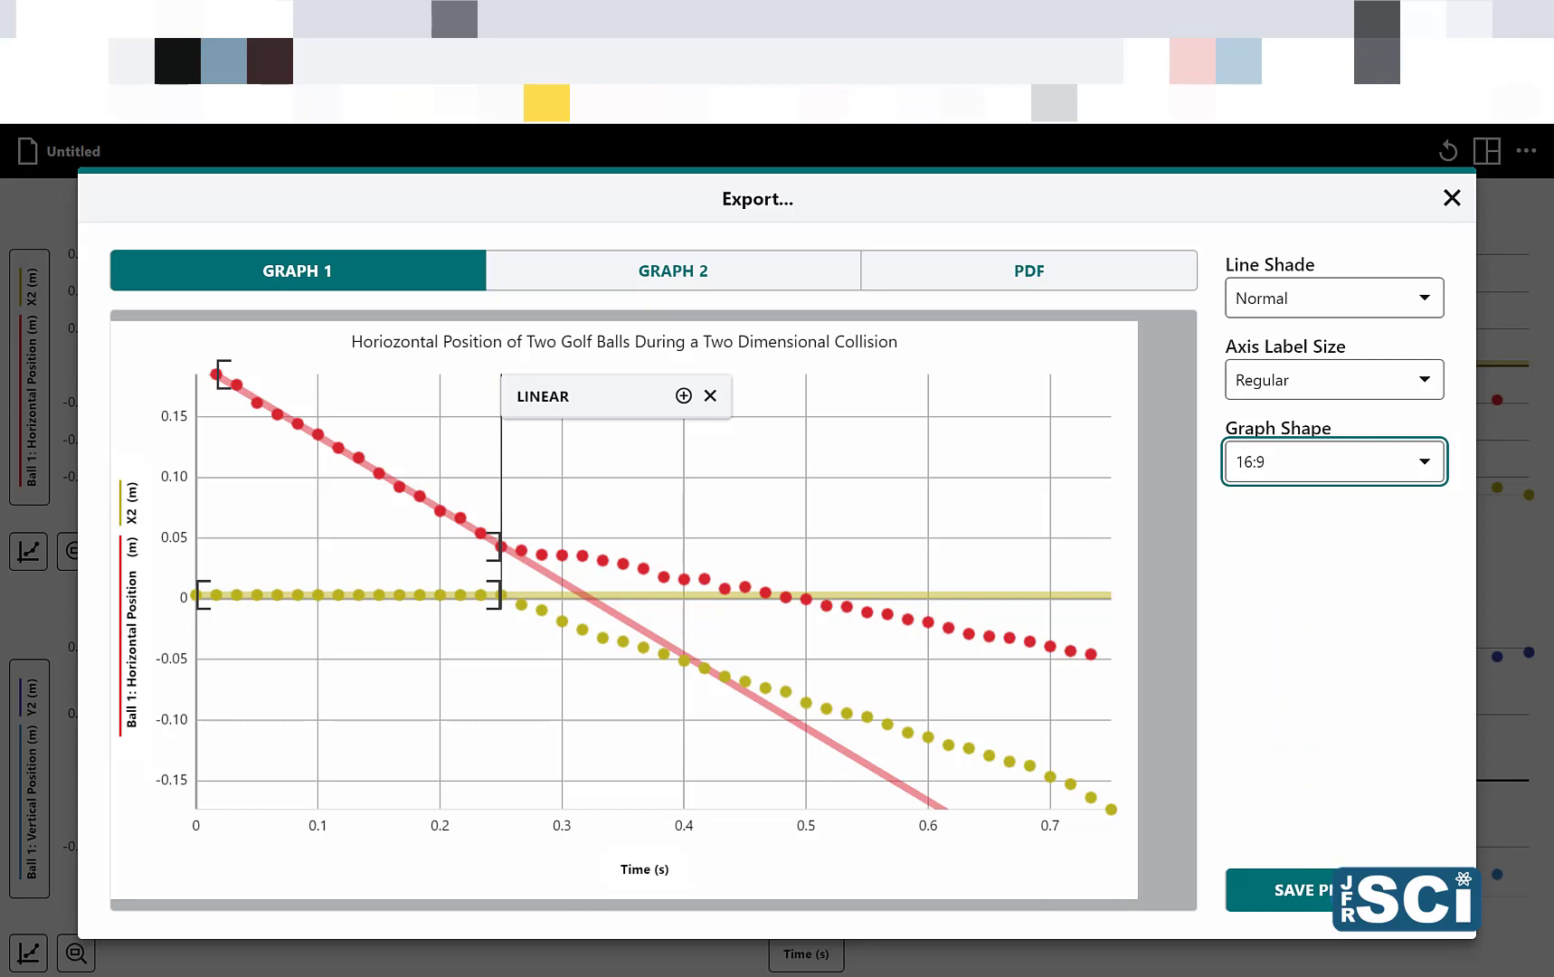
# Step: Review the export previews of Graph 2 and of the PDF containing both graphs, and close the export without saving
pyautogui.click(715, 271)
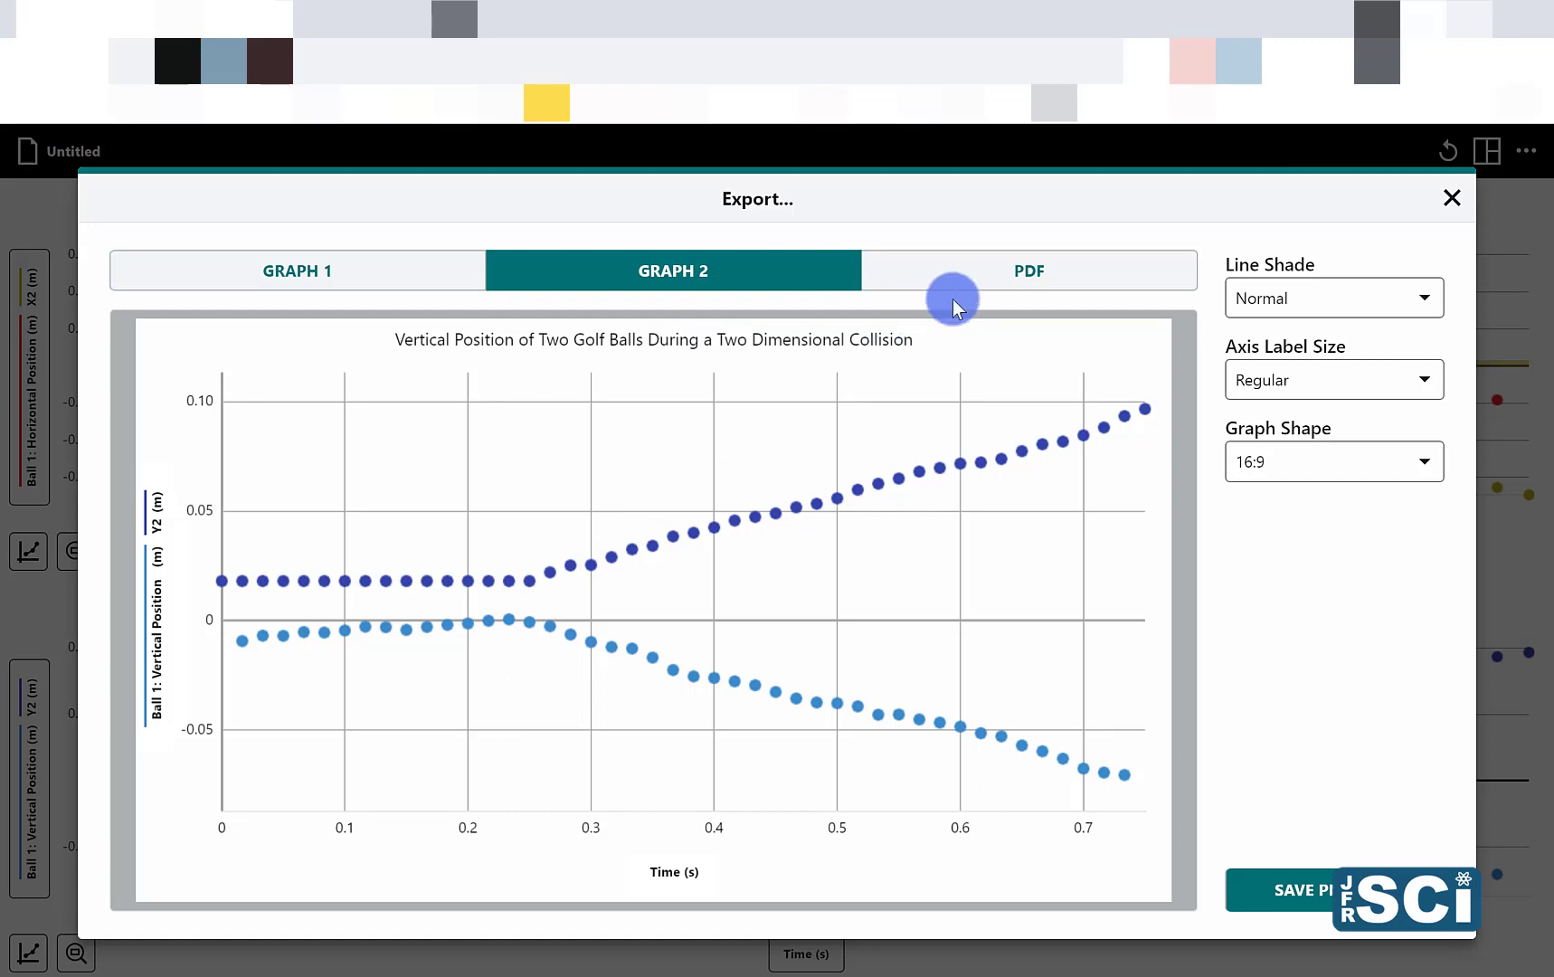
pyautogui.click(996, 286)
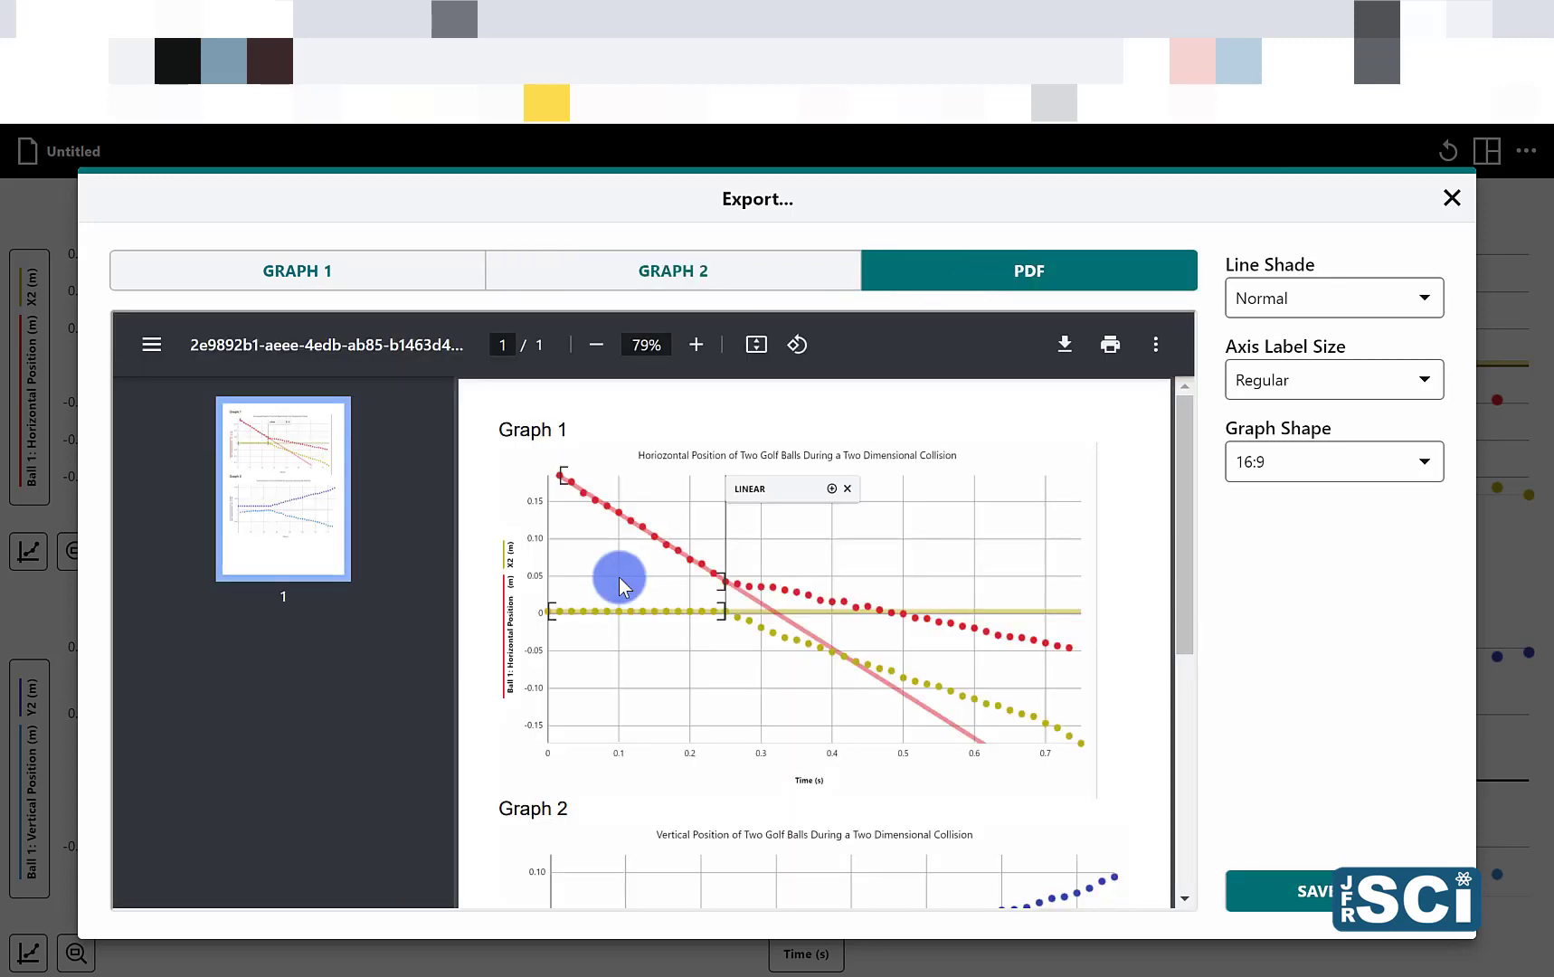
pyautogui.scroll(-5, 619, 577)
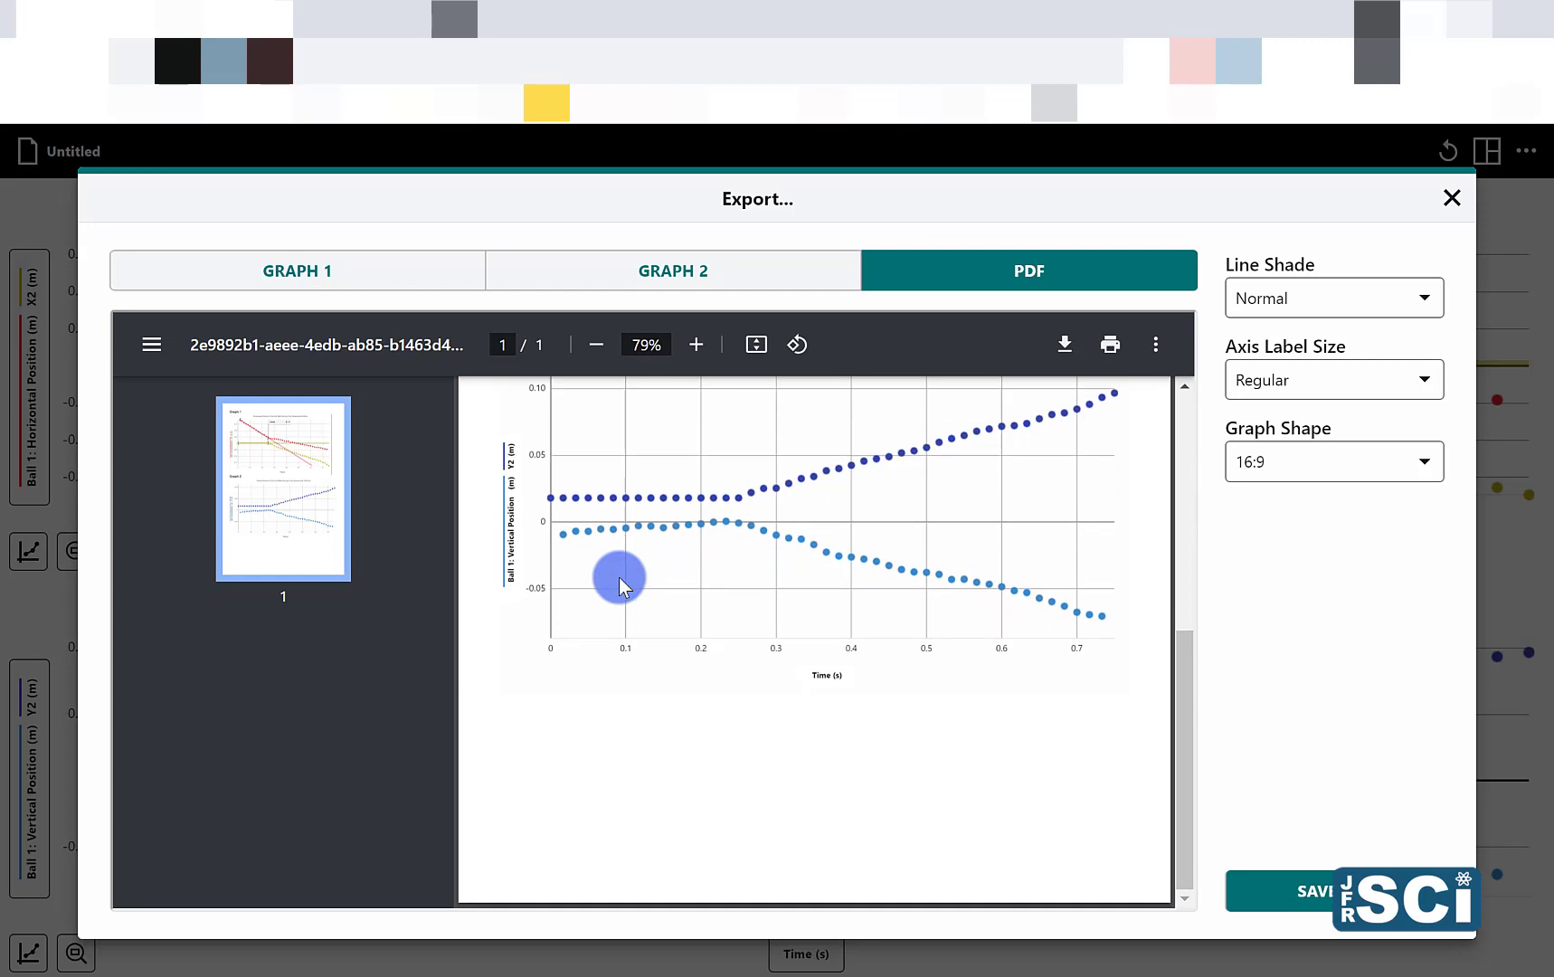
pyautogui.scroll(5, 620, 578)
pyautogui.scroll(-2, 605, 684)
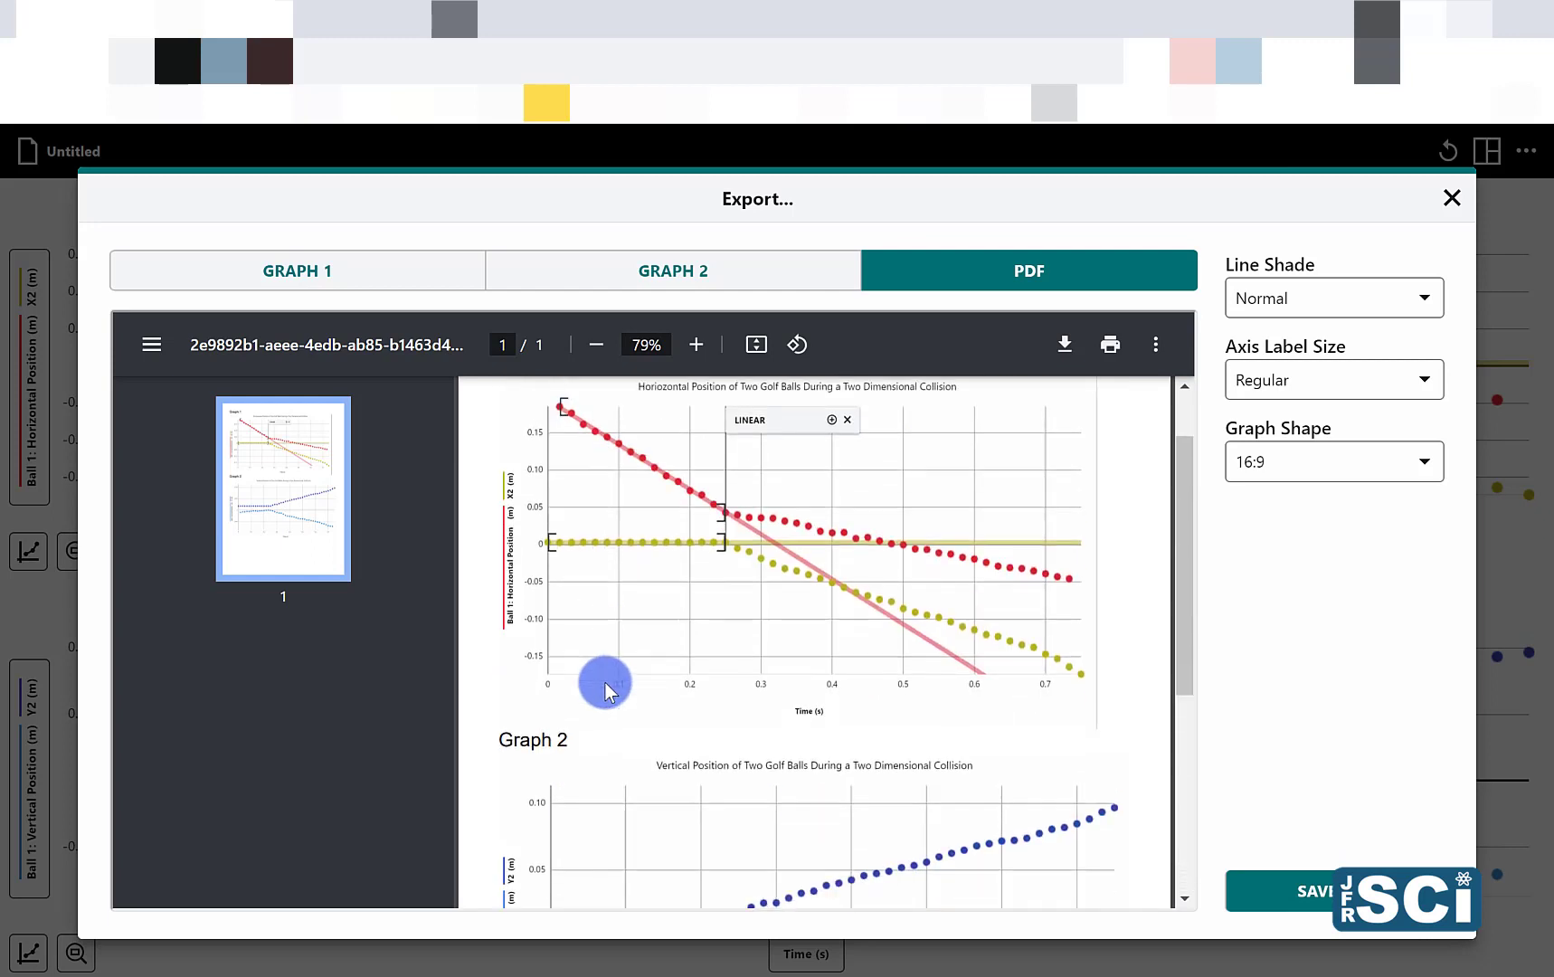
pyautogui.scroll(3, 604, 684)
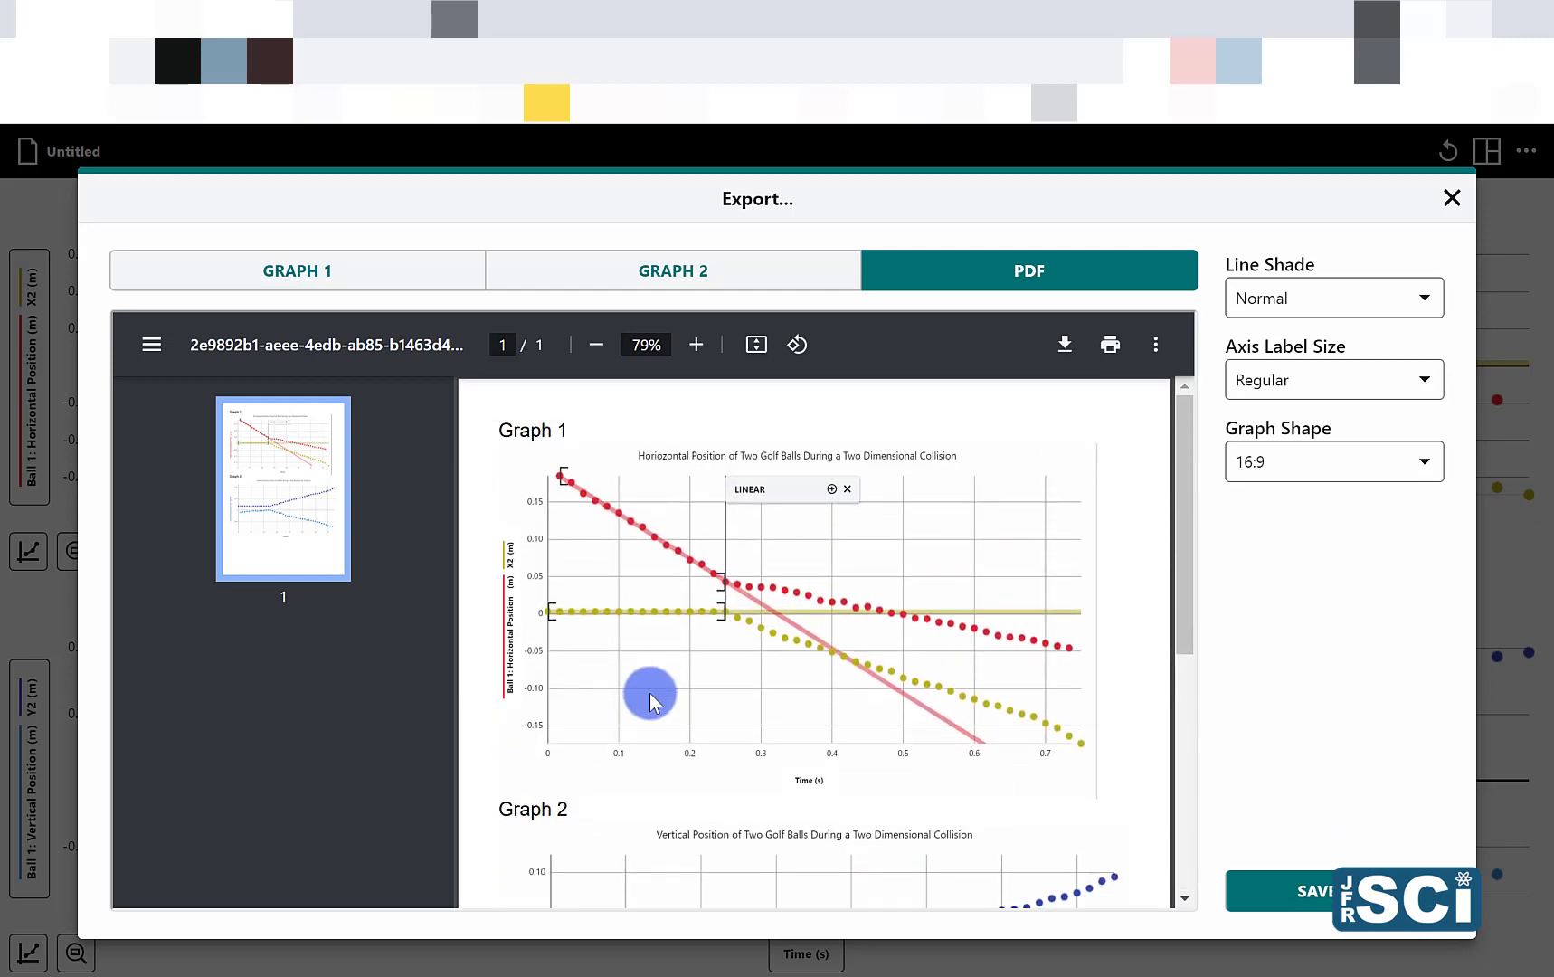
pyautogui.scroll(-4, 650, 693)
pyautogui.scroll(4, 649, 693)
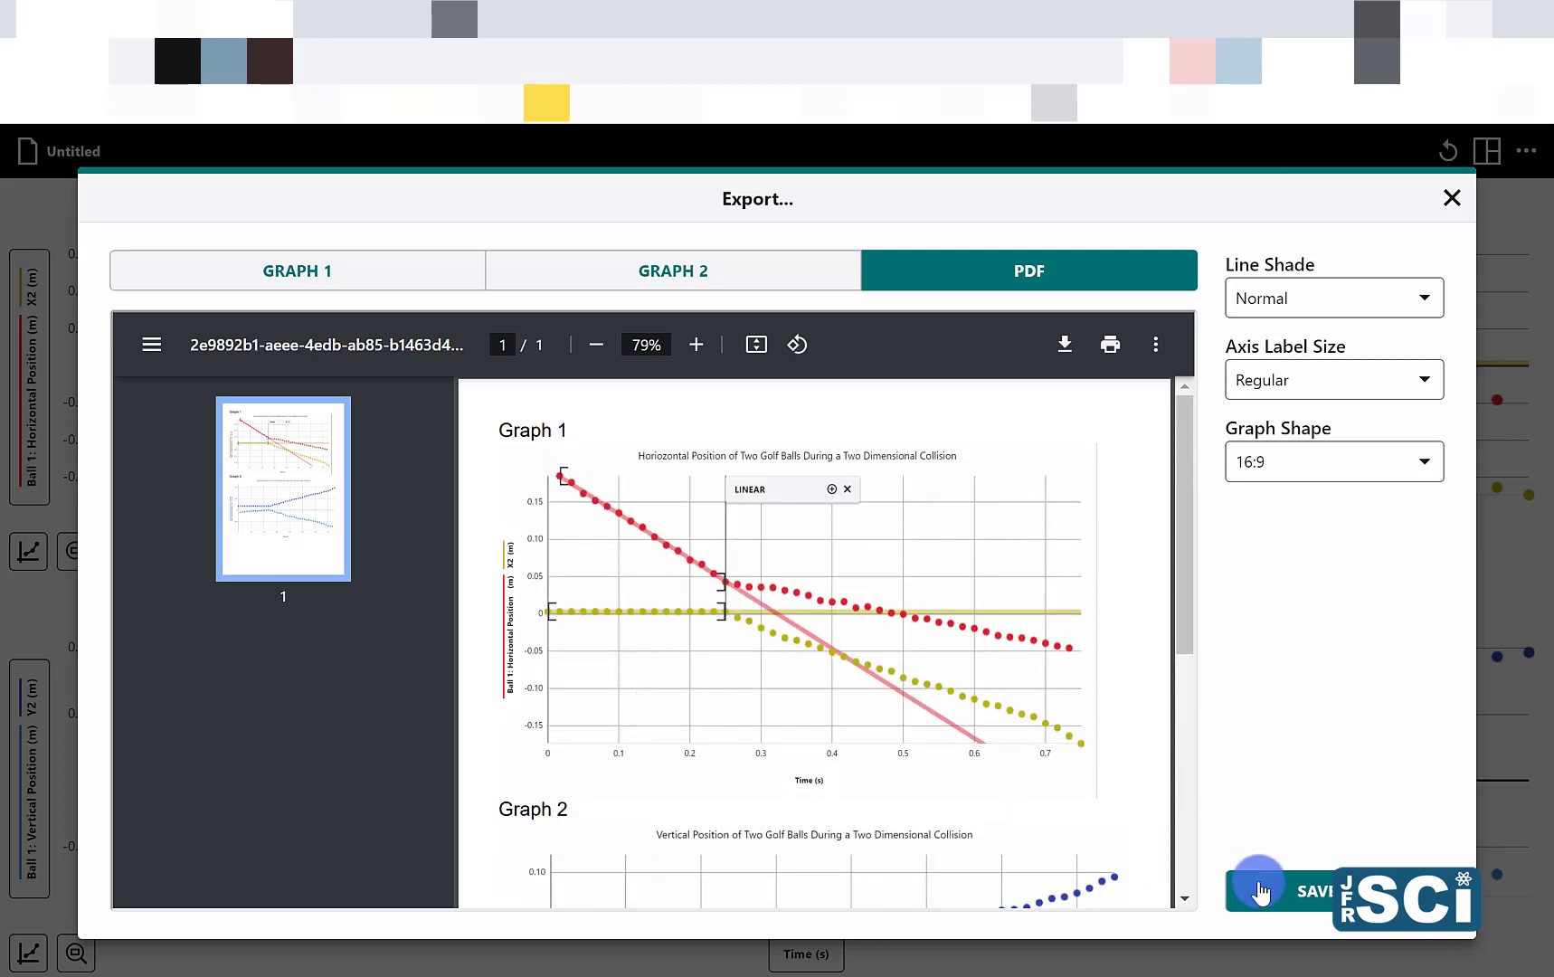
pyautogui.click(1452, 200)
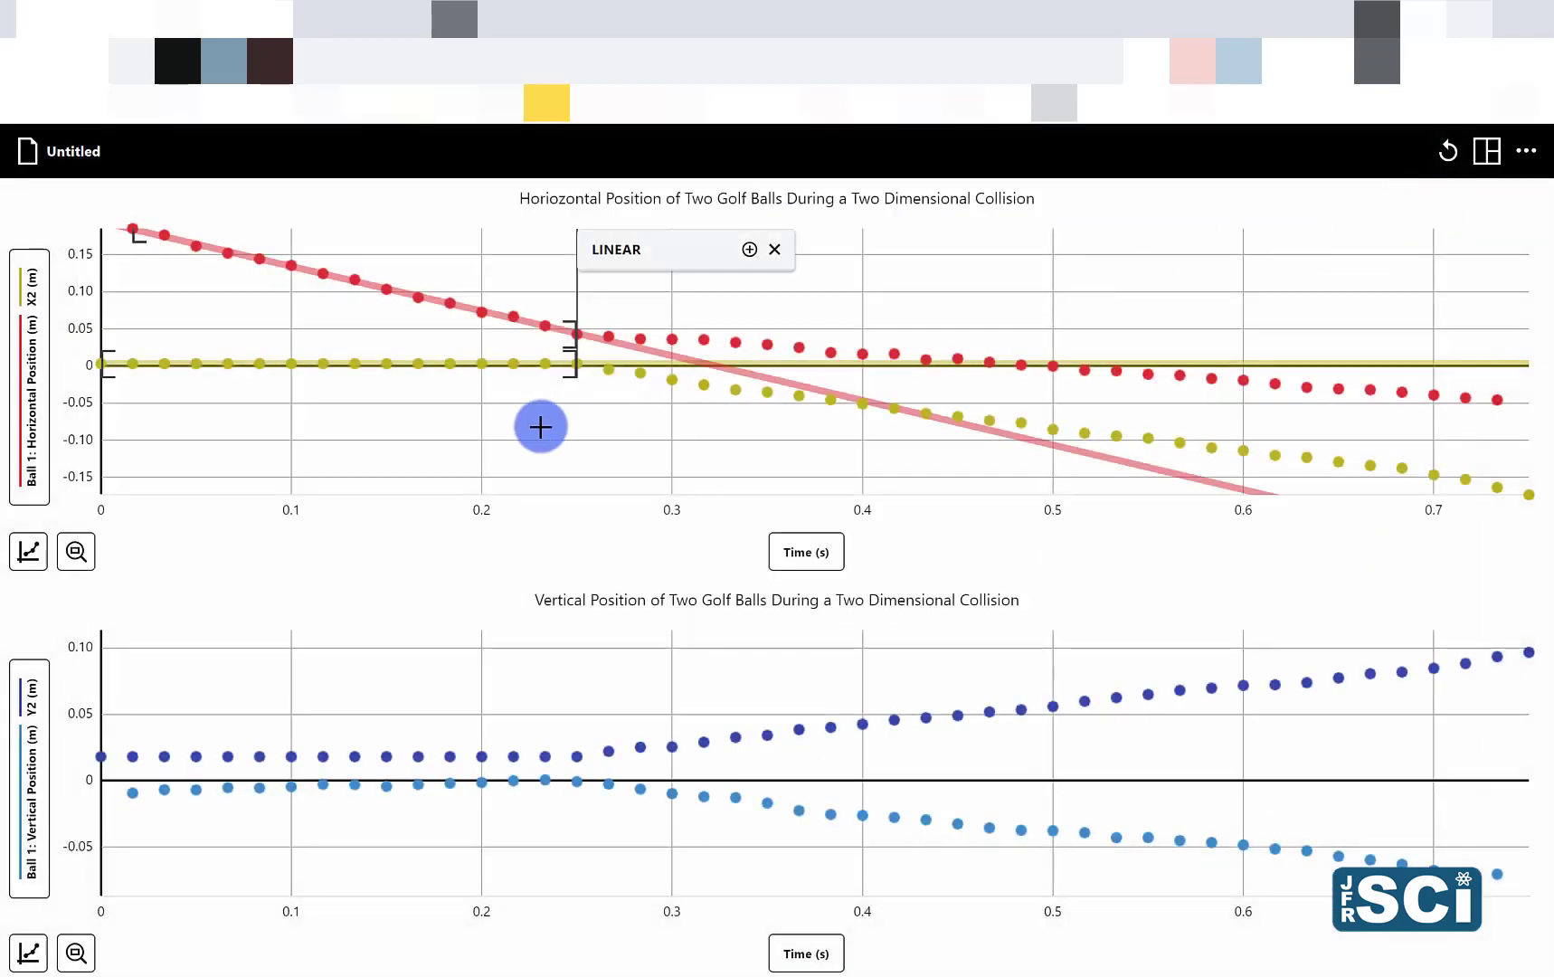